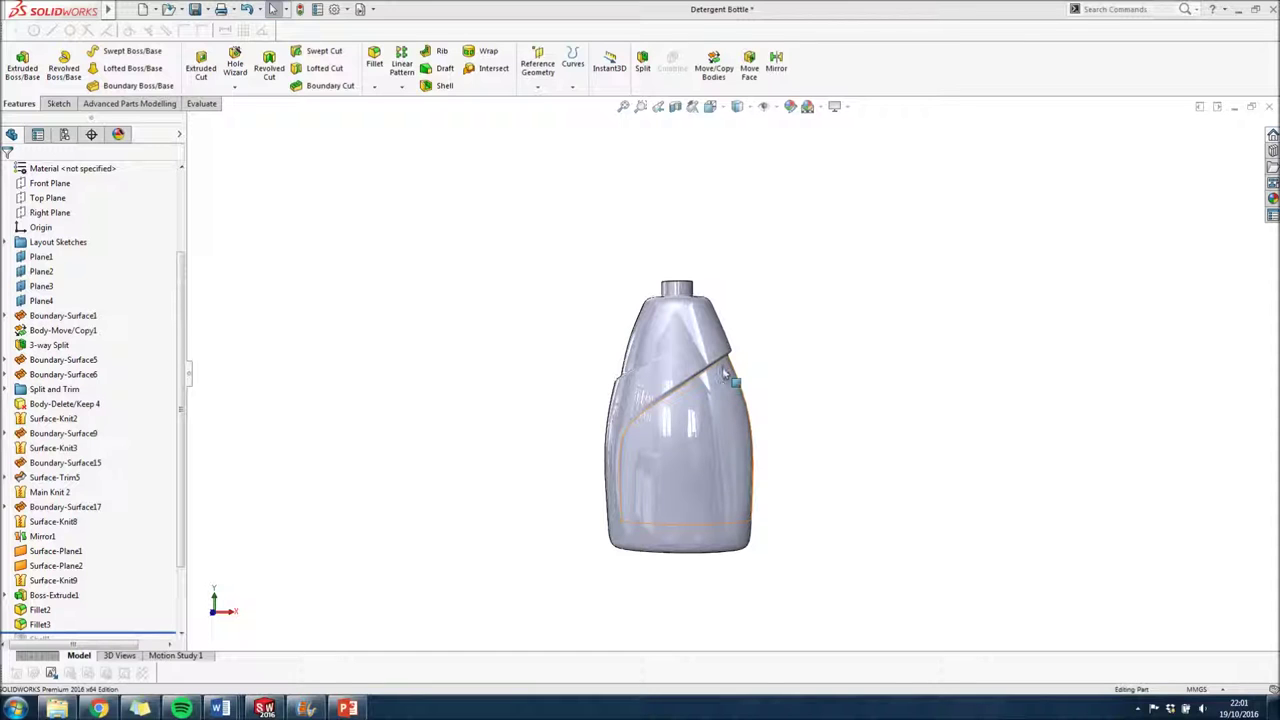
- Set the bottle model's display to show tangent edges as visible
{"action": "middle_click_drag", "start_coordinate": [792, 428], "coordinate": [840, 420]}
{"action": "scroll", "coordinate": [760, 420], "scroll_direction": "up", "scroll_amount": 3}
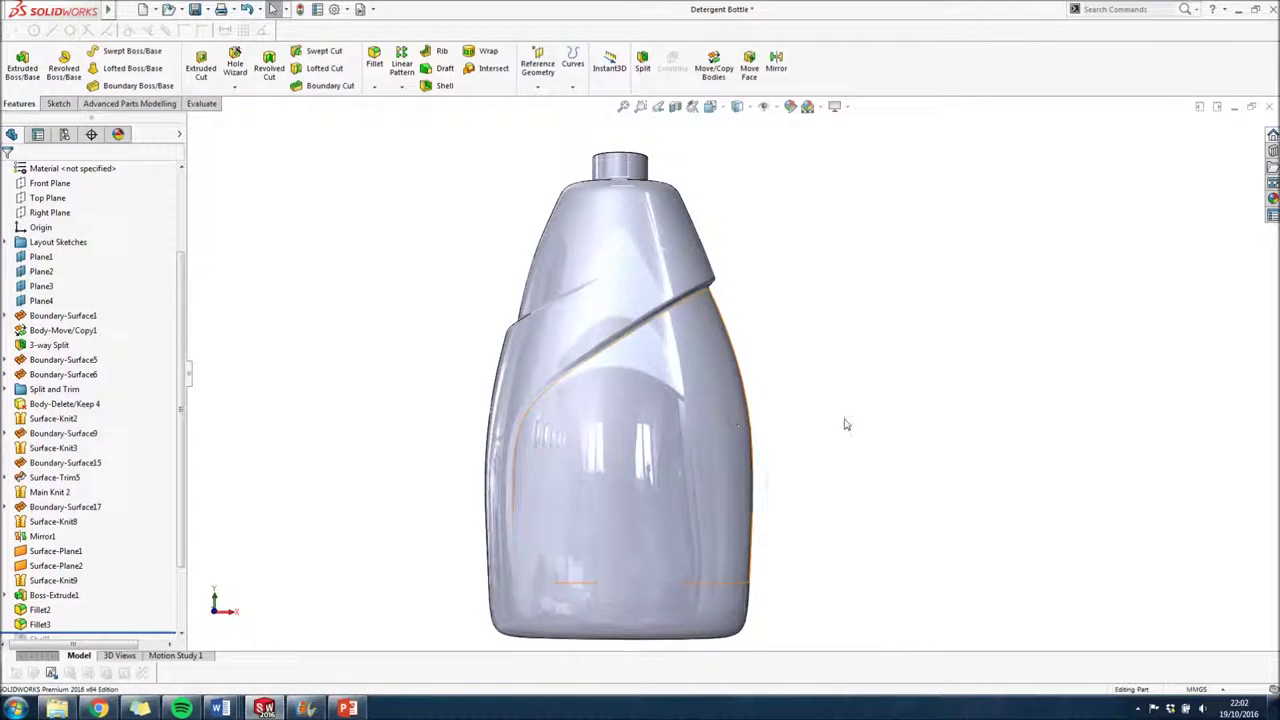
{"action": "scroll", "coordinate": [845, 423], "scroll_direction": "down", "scroll_amount": 2}
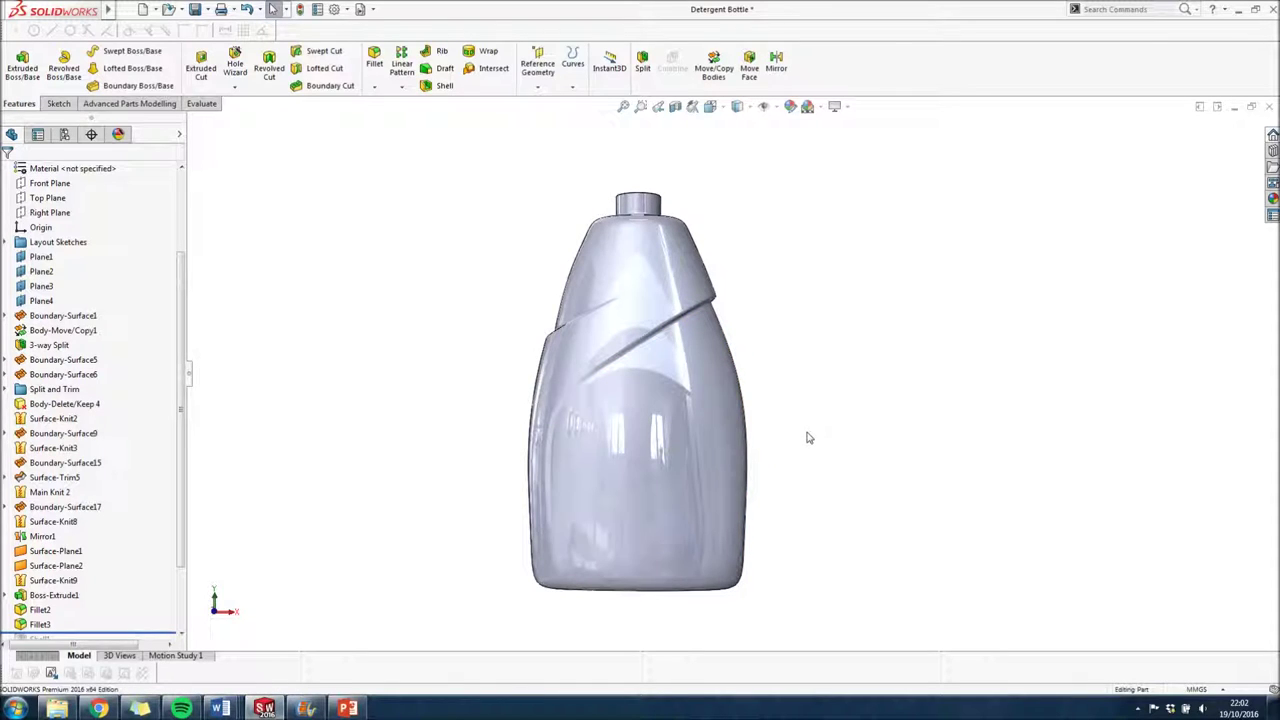
{"action": "mouse_move", "coordinate": [794, 317]}
{"action": "middle_mouse_down"}
{"action": "mouse_move", "coordinate": [731, 486]}
{"action": "mouse_move", "coordinate": [789, 525]}
{"action": "mouse_move", "coordinate": [817, 297]}
{"action": "mouse_move", "coordinate": [860, 266]}
{"action": "mouse_move", "coordinate": [862, 206]}
{"action": "mouse_move", "coordinate": [594, 481]}
{"action": "mouse_move", "coordinate": [613, 346]}
{"action": "mouse_move", "coordinate": [682, 281]}
{"action": "mouse_move", "coordinate": [646, 297]}
{"action": "mouse_move", "coordinate": [620, 366]}
{"action": "mouse_move", "coordinate": [857, 603]}
{"action": "mouse_move", "coordinate": [766, 286]}
{"action": "mouse_move", "coordinate": [696, 388]}
{"action": "mouse_move", "coordinate": [930, 393]}
{"action": "mouse_move", "coordinate": [914, 297]}
{"action": "mouse_move", "coordinate": [911, 351]}
{"action": "mouse_move", "coordinate": [930, 315]}
{"action": "mouse_move", "coordinate": [931, 349]}
{"action": "middle_mouse_up"}
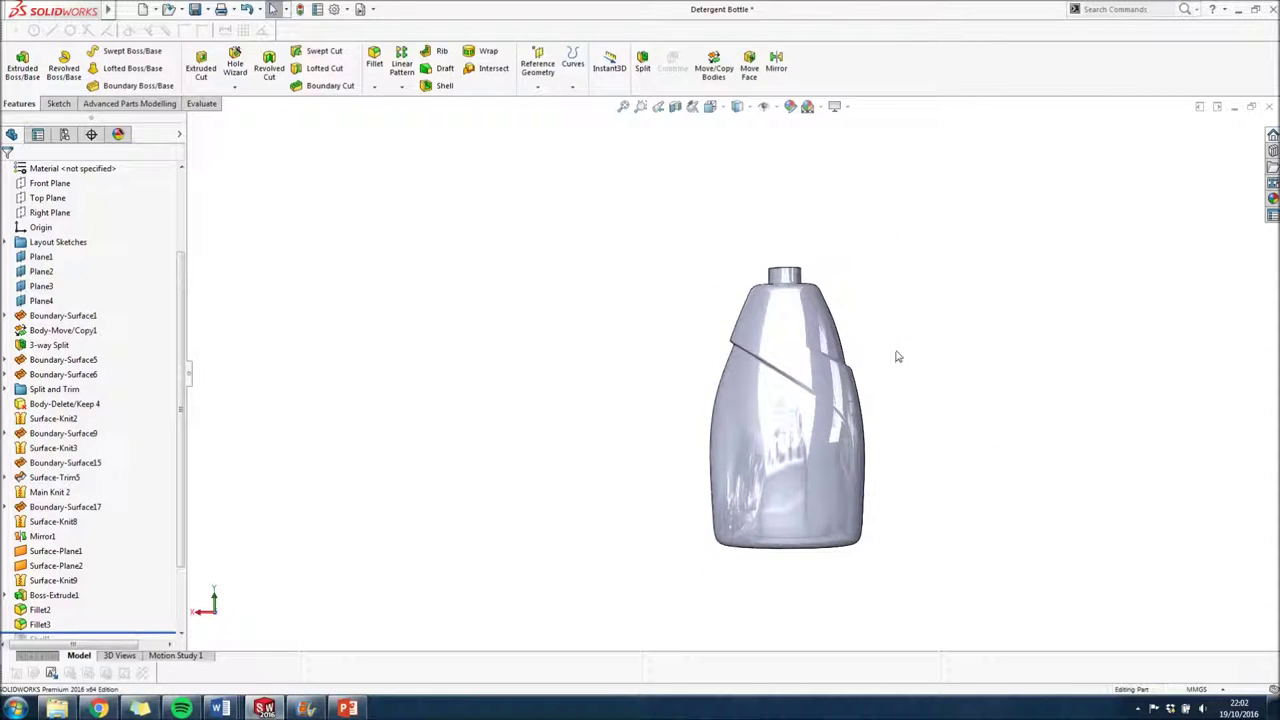
{"action": "mouse_move", "coordinate": [108, 9]}
{"action": "left_click", "coordinate": [175, 9]}
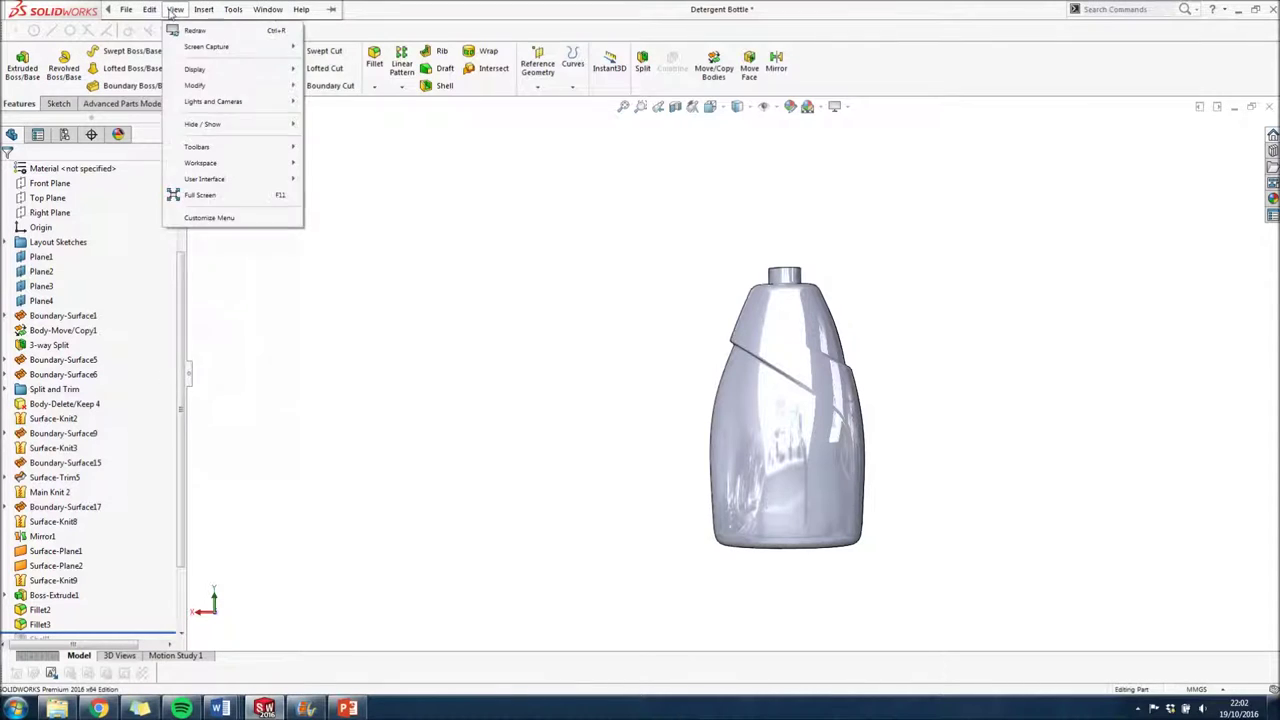
{"action": "mouse_move", "coordinate": [198, 69]}
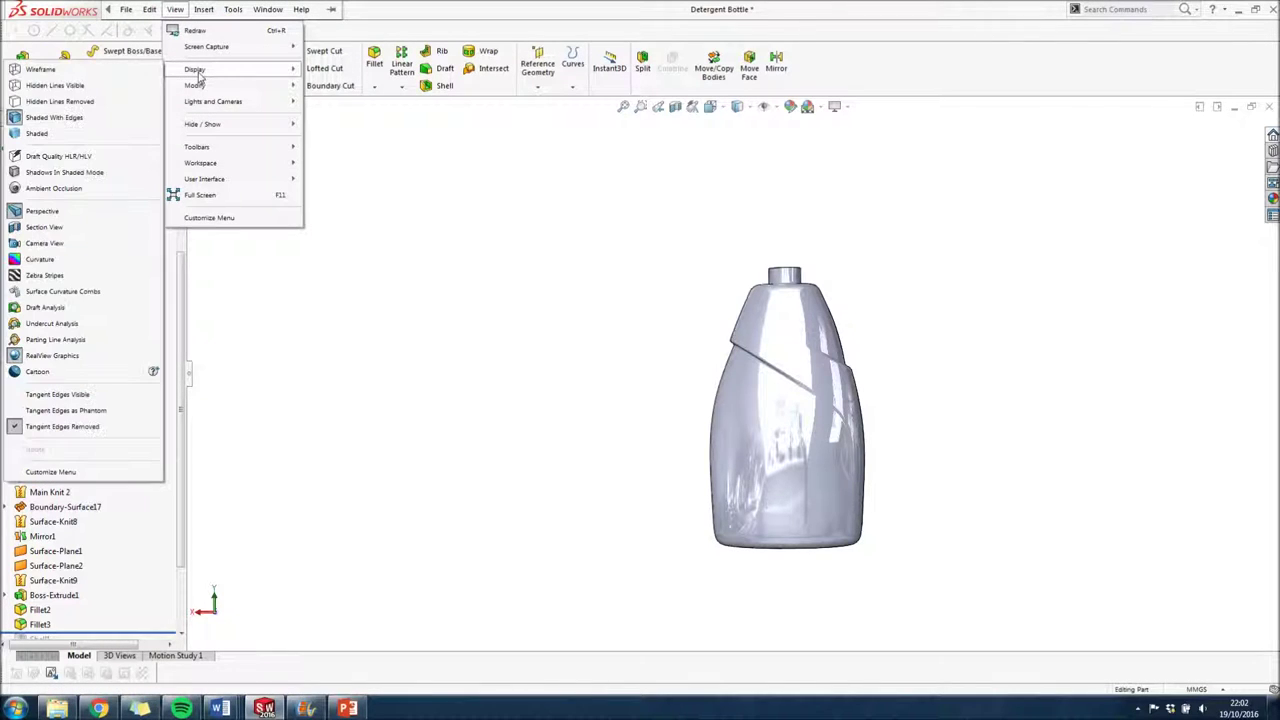
{"action": "left_click", "coordinate": [106, 409]}
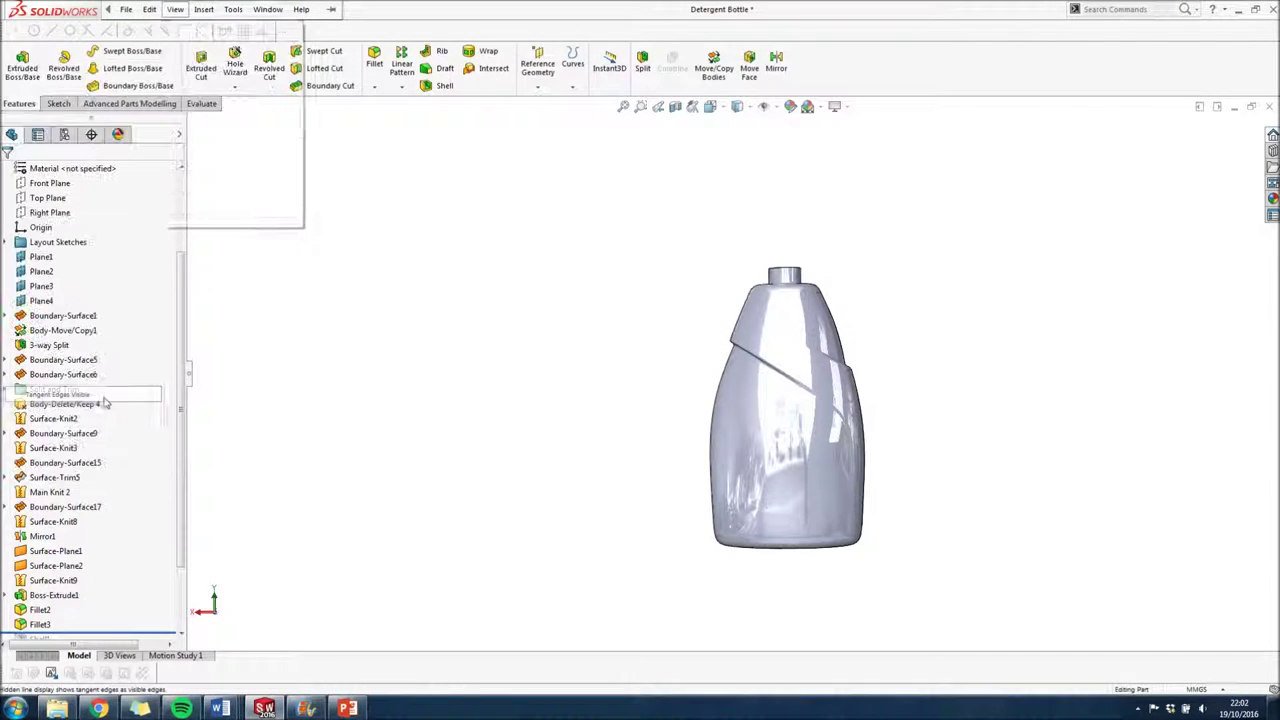
{"action": "scroll", "coordinate": [903, 385], "scroll_direction": "down", "scroll_amount": 3}
{"action": "scroll", "coordinate": [851, 363], "scroll_direction": "up", "scroll_amount": 2}
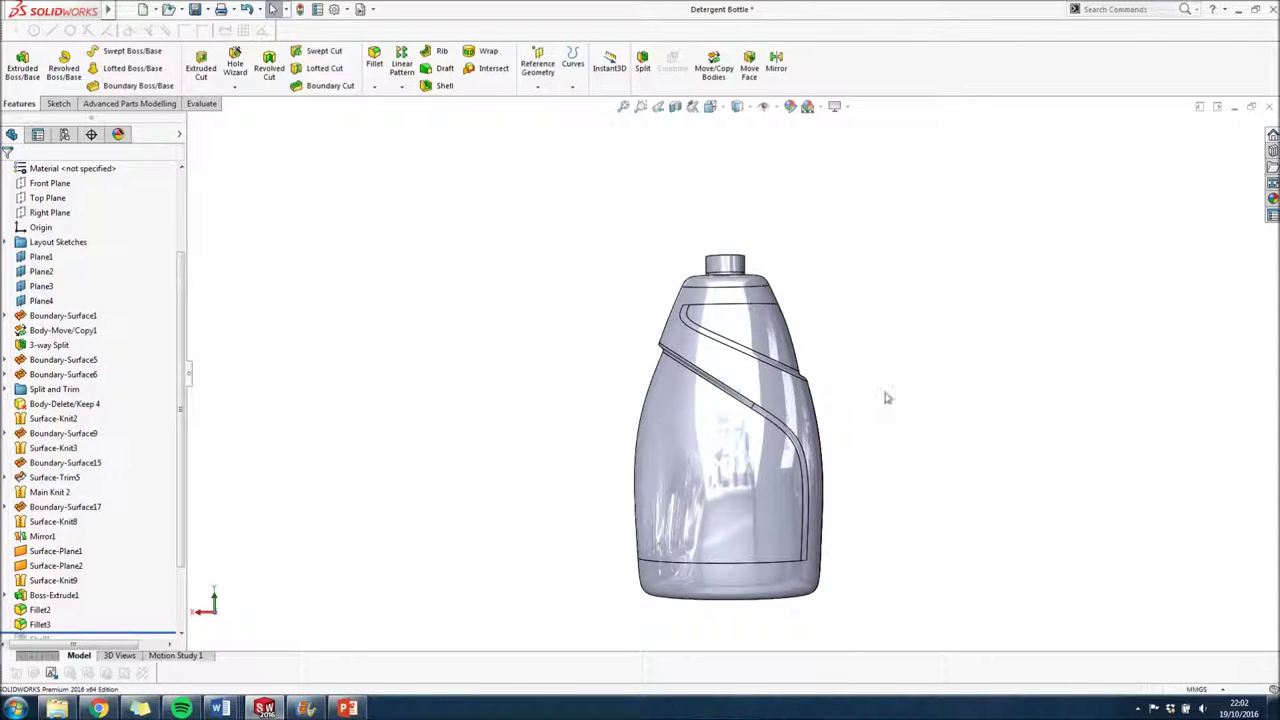
- Inspect the features behind the bottle's outer band, large lower panel and upper panel by selecting each face
{"action": "left_click", "coordinate": [790, 398]}
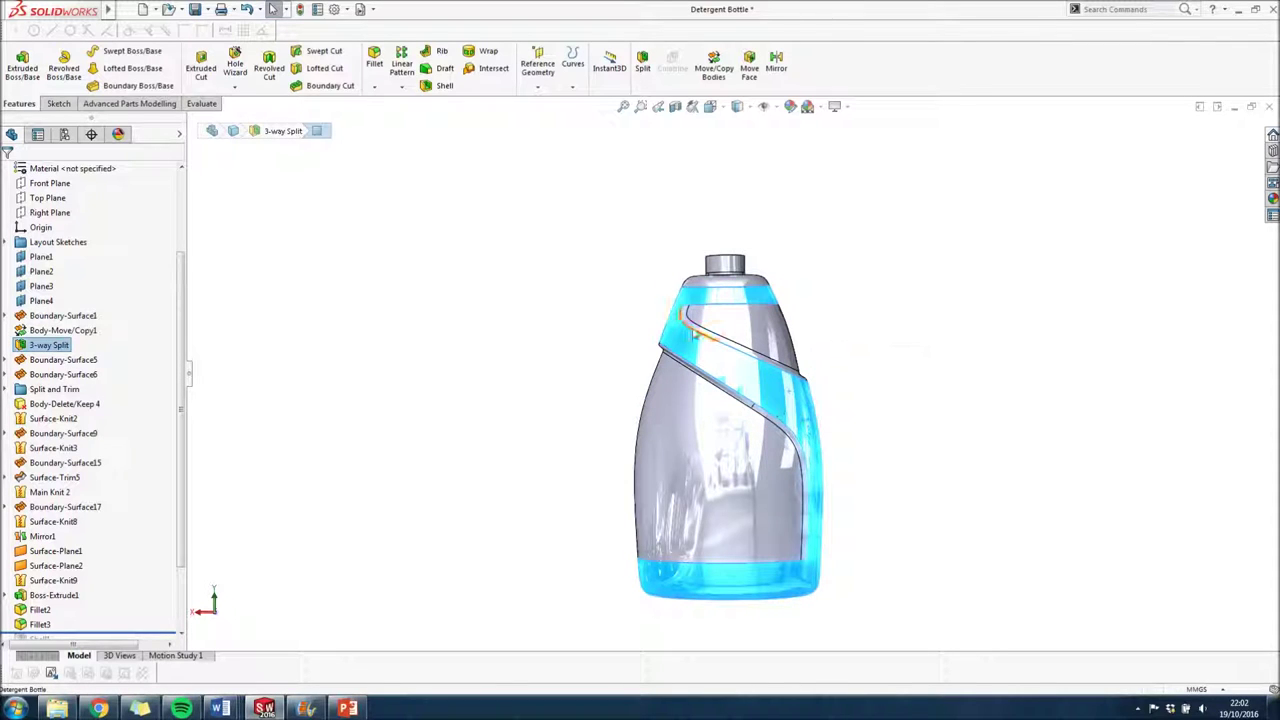
{"action": "middle_click_drag", "start_coordinate": [592, 364], "coordinate": [634, 354]}
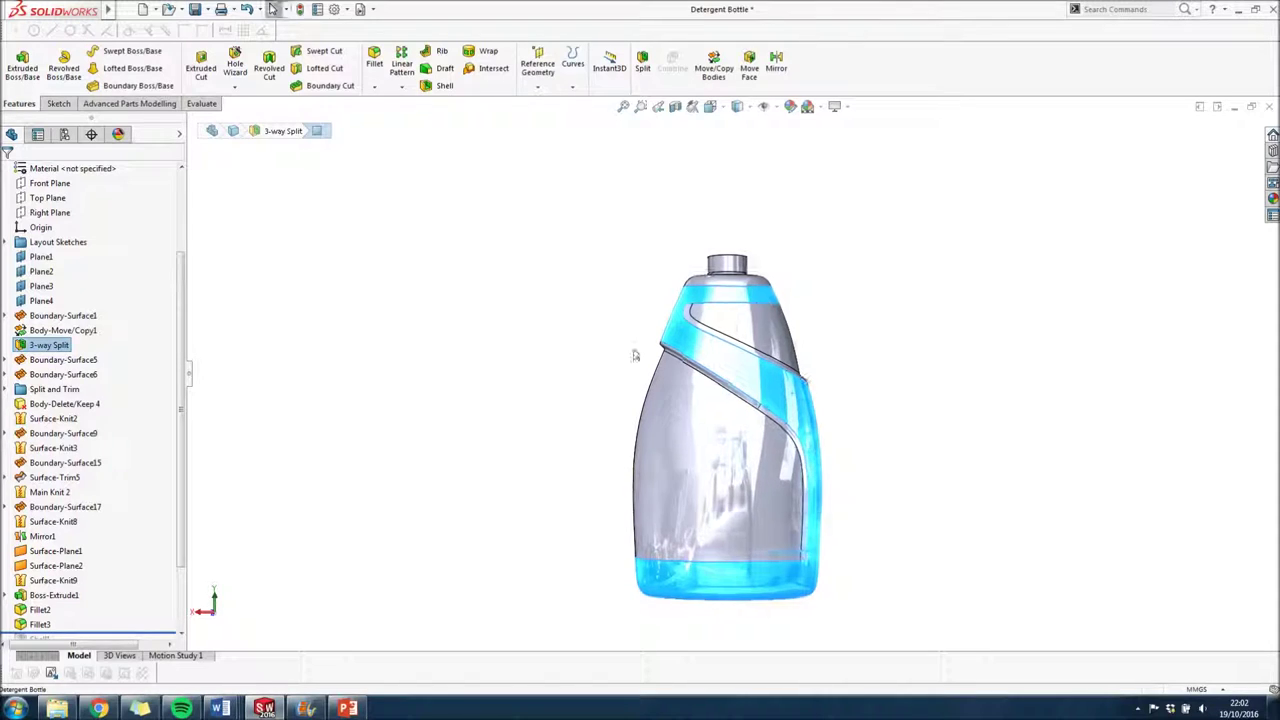
{"action": "left_click", "coordinate": [703, 298]}
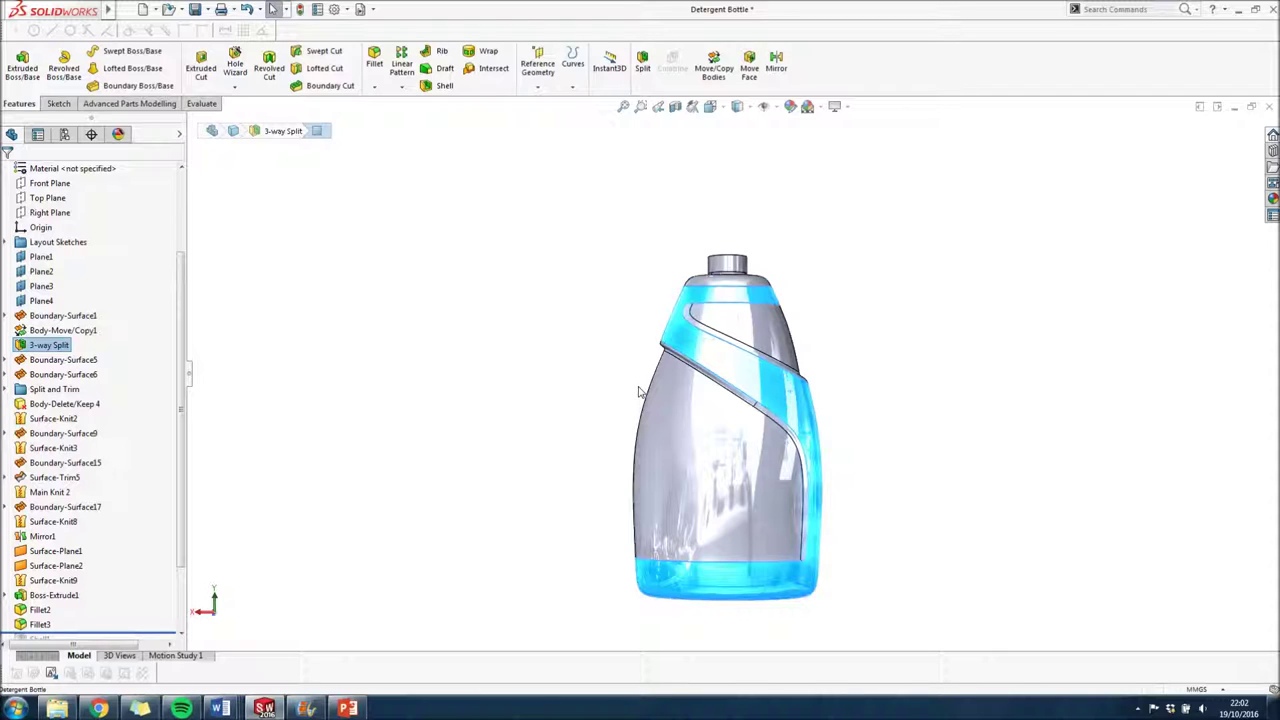
{"action": "left_click", "coordinate": [735, 420]}
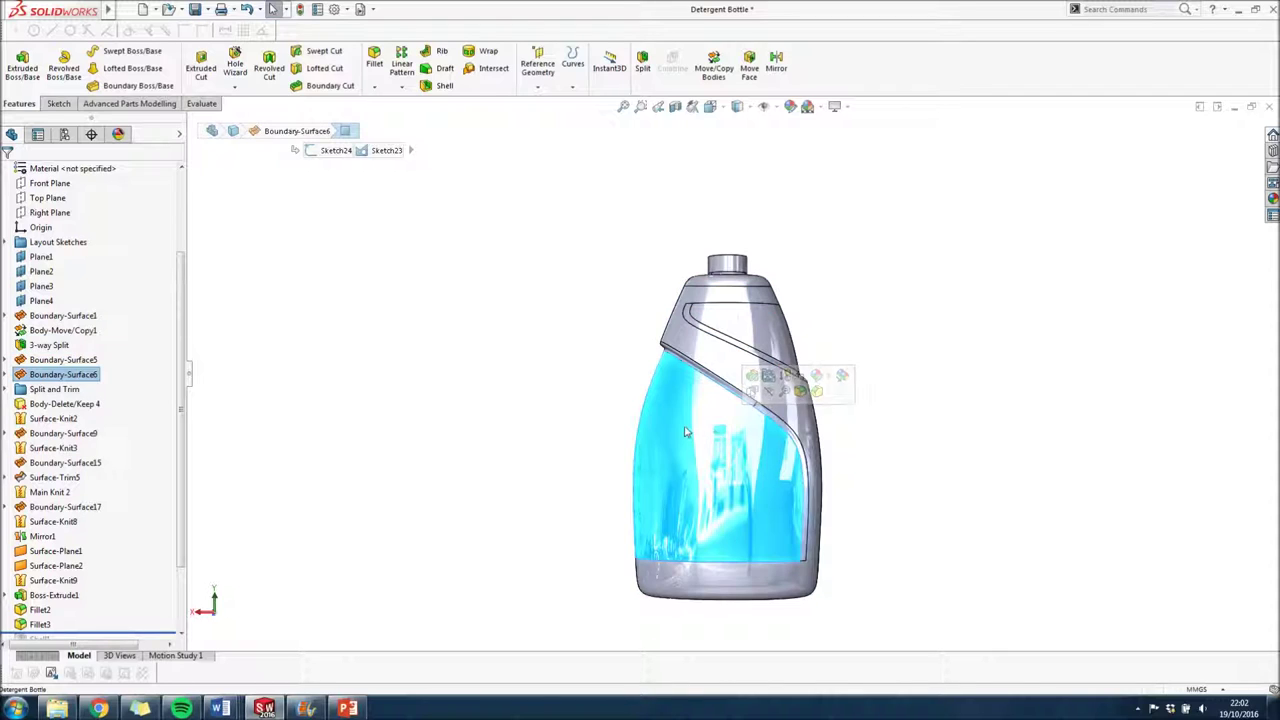
{"action": "left_click", "coordinate": [753, 325]}
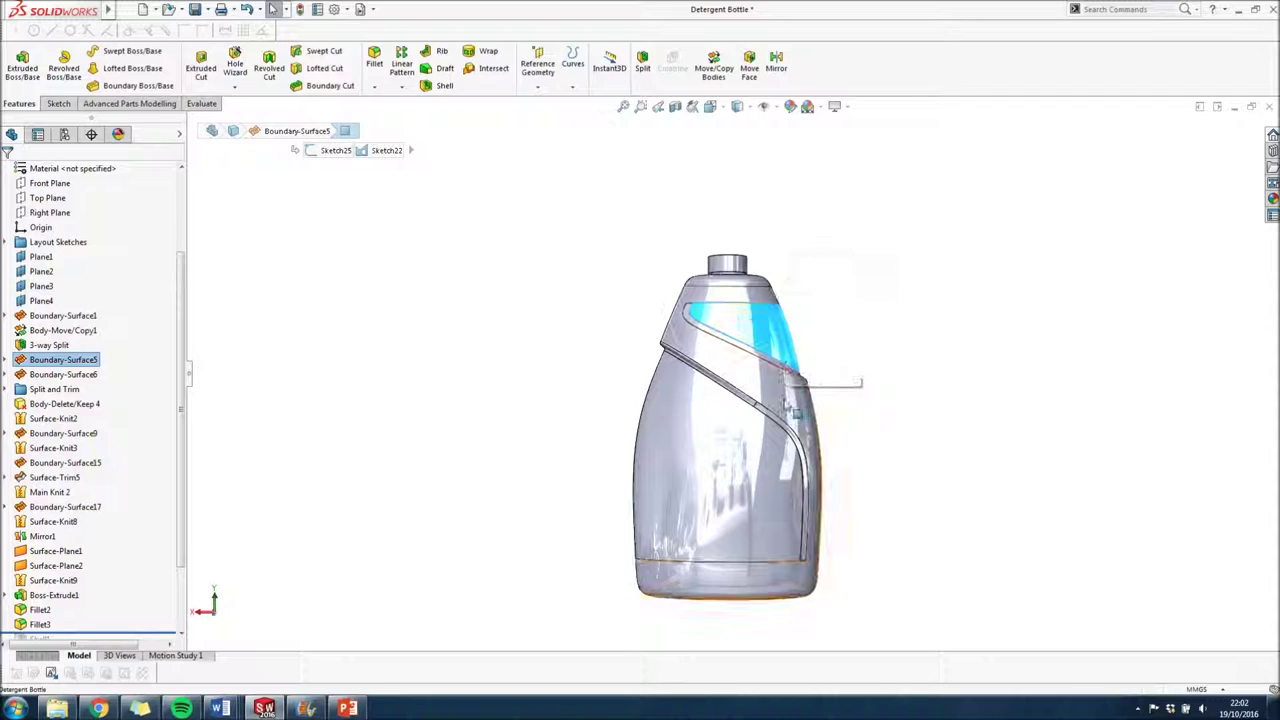
{"action": "left_click", "coordinate": [786, 400]}
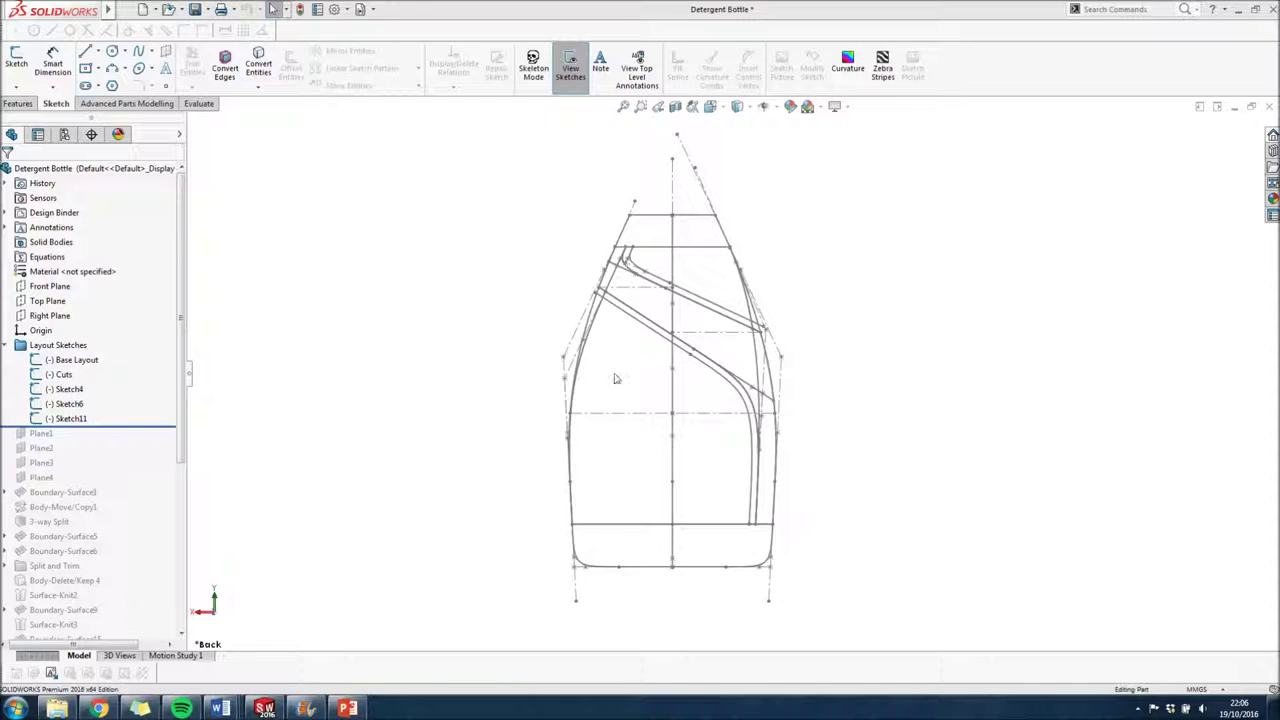
- Hide the layout sketches from Cuts through Sketch11 so only the Base Layout sketch is displayed
{"action": "mouse_move", "coordinate": [908, 366]}
{"action": "middle_mouse_down"}
{"action": "mouse_move", "coordinate": [1049, 360]}
{"action": "mouse_move", "coordinate": [866, 372]}
{"action": "middle_mouse_up"}
{"action": "key", "text": "ctrl+1"}
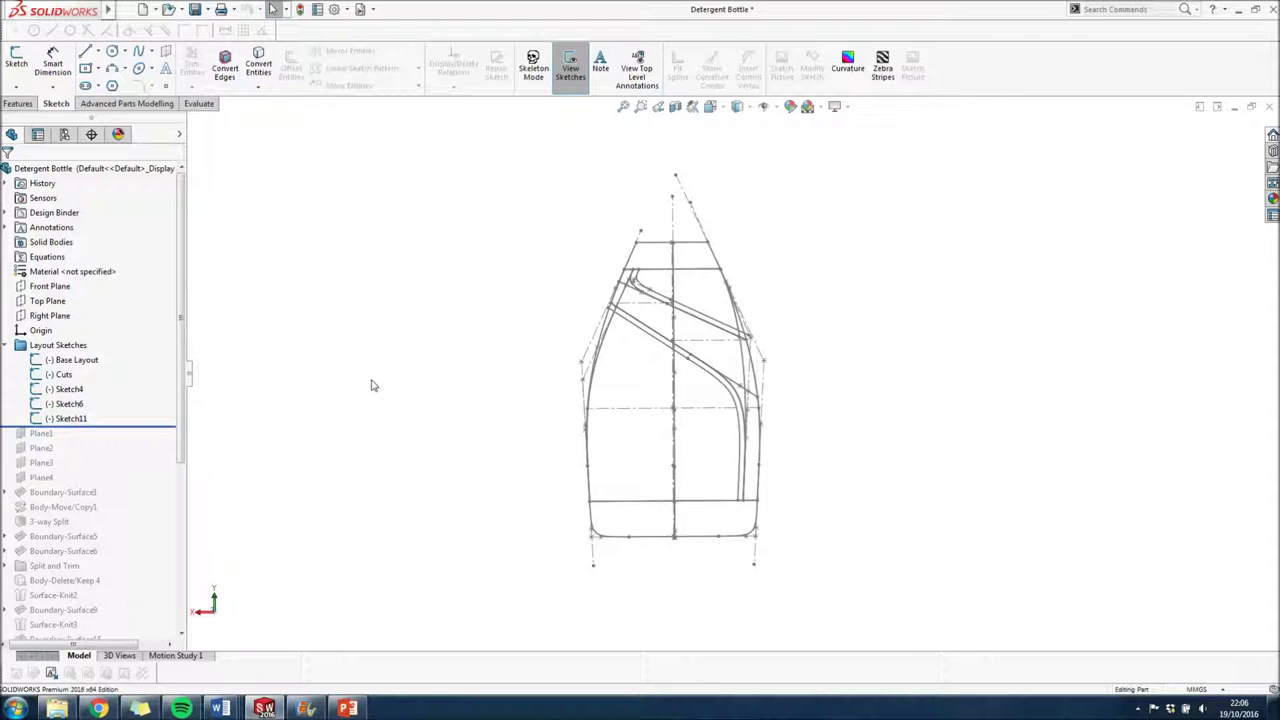
{"action": "left_click", "coordinate": [58, 375]}
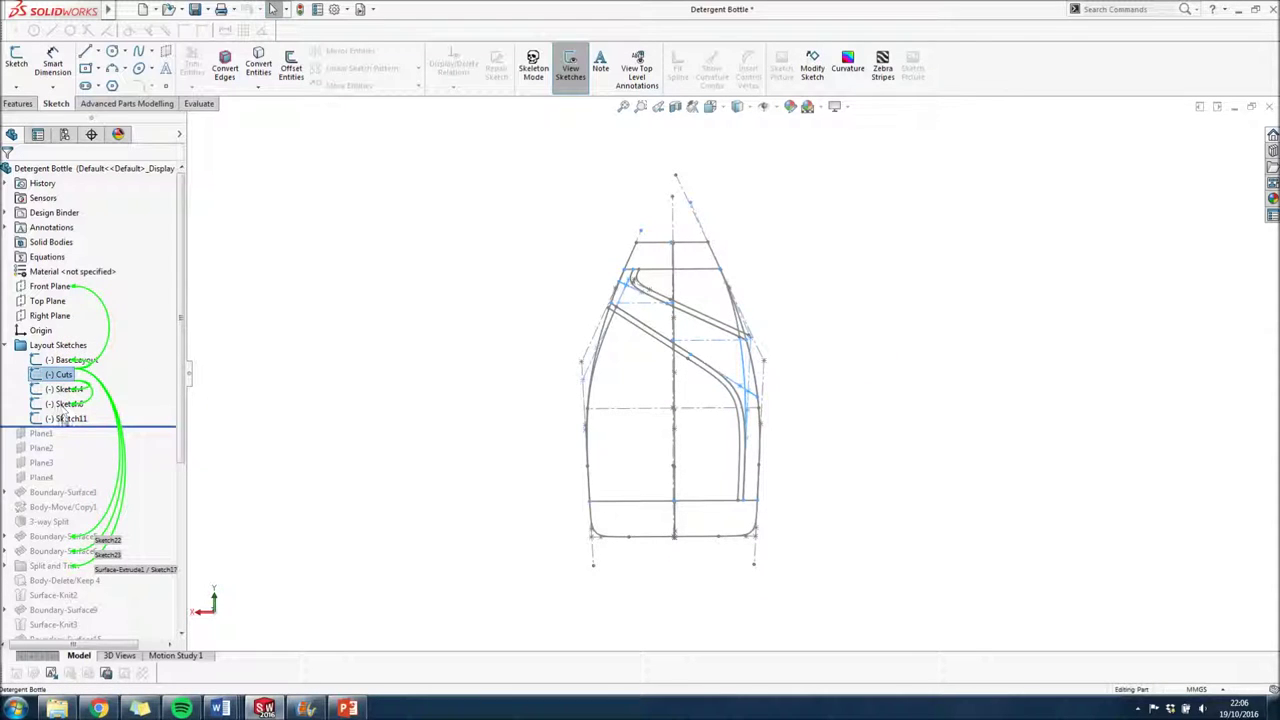
{"action": "left_click", "coordinate": [62, 418], "text": "shift"}
{"action": "left_click", "coordinate": [74, 392]}
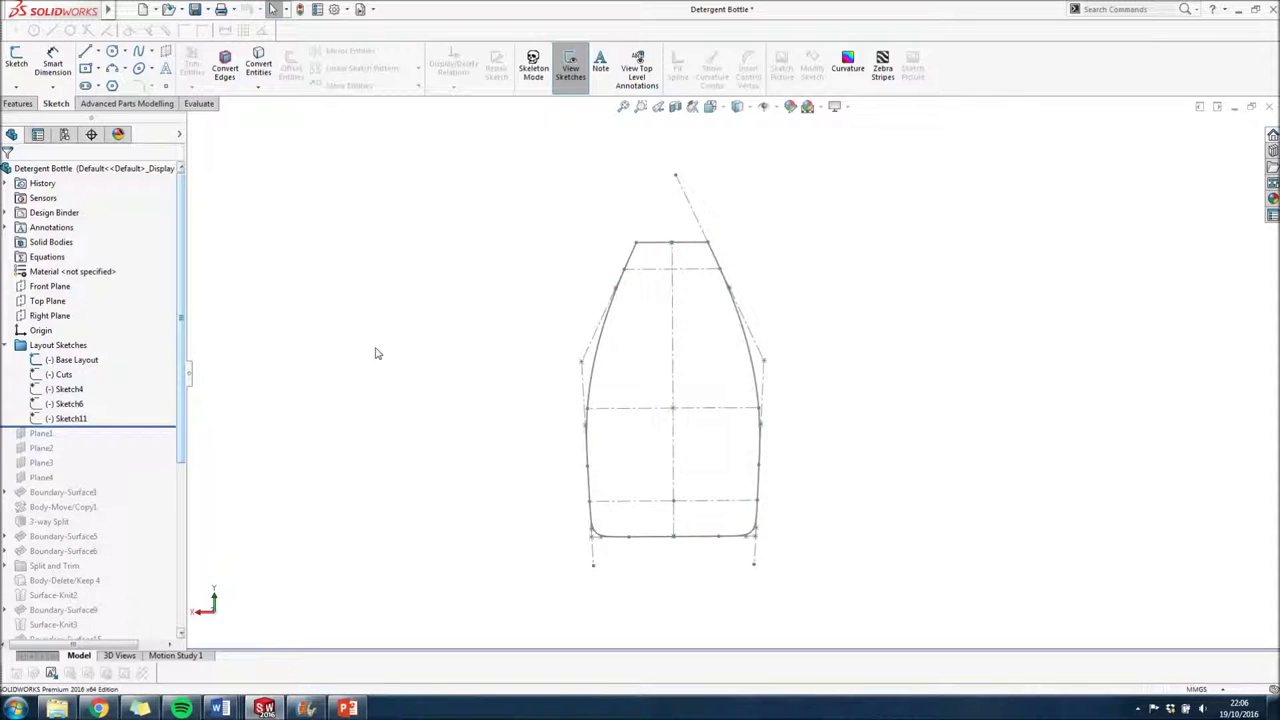
- Highlight the Base Layout sketch and examine the curves of its bottle outline
{"action": "left_click", "coordinate": [88, 360]}
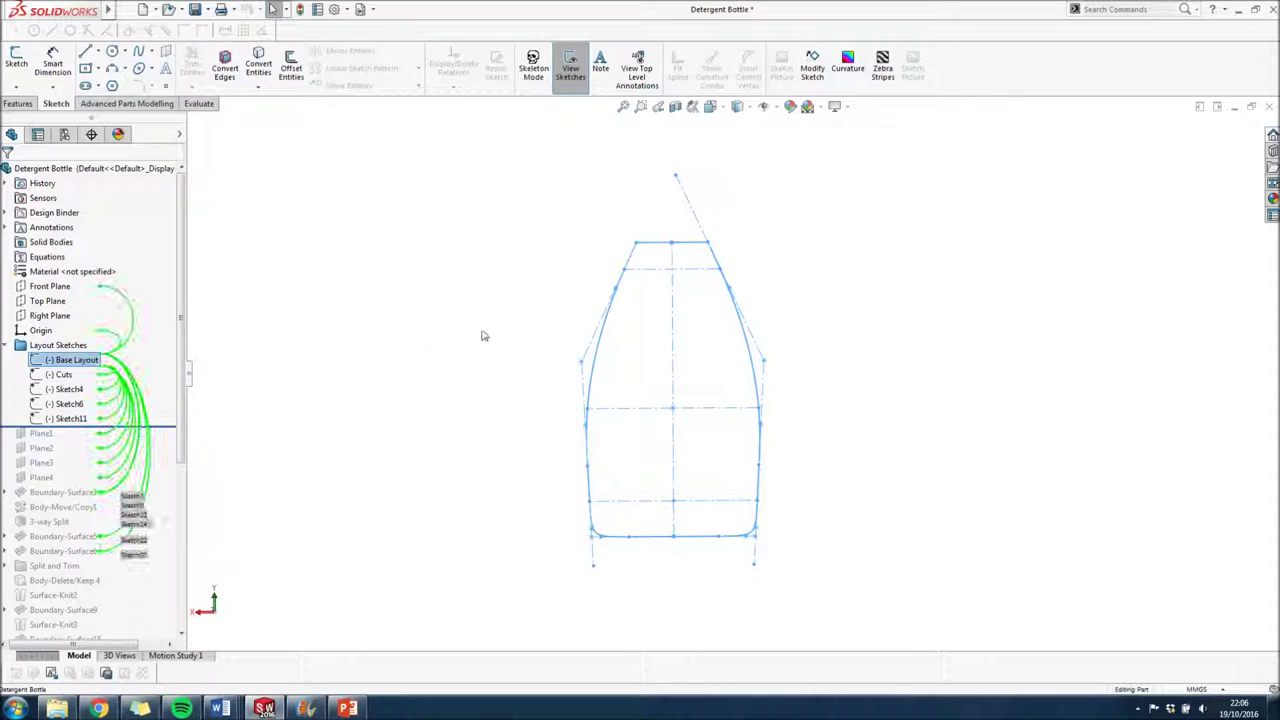
{"action": "left_click", "coordinate": [451, 336]}
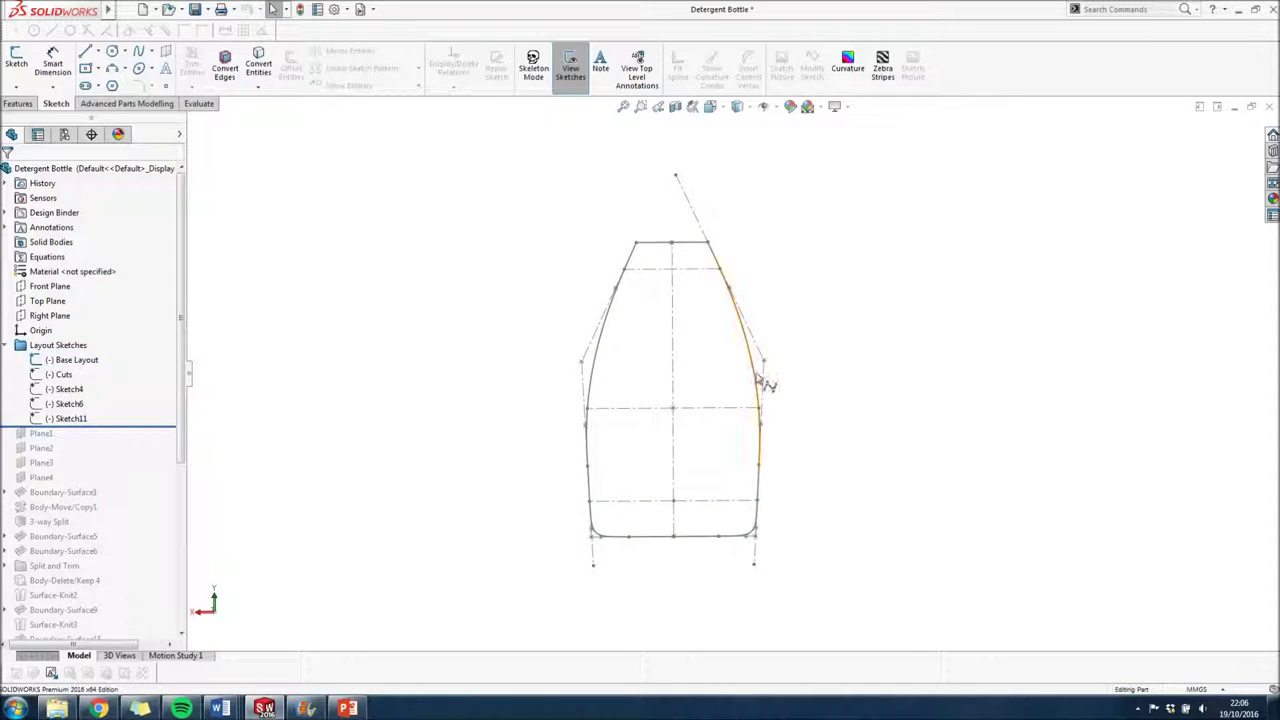
{"action": "scroll", "coordinate": [767, 374], "scroll_direction": "down", "scroll_amount": 2}
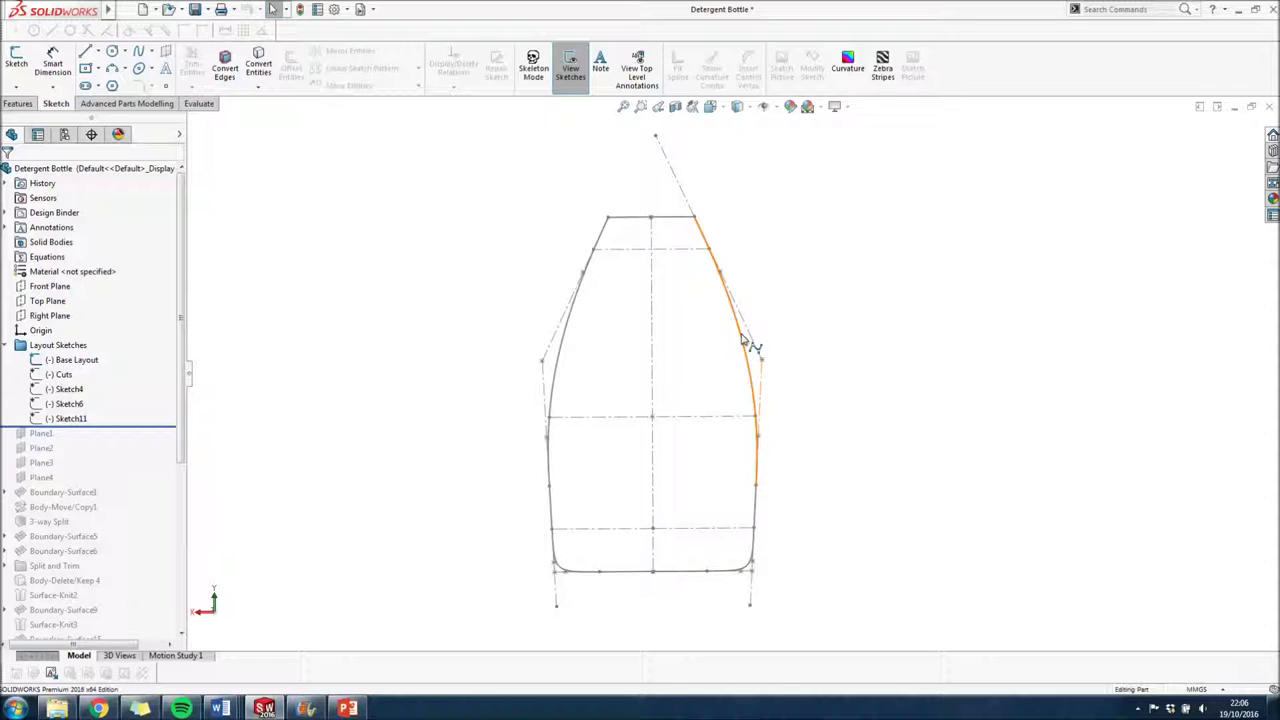
{"action": "scroll", "coordinate": [717, 266], "scroll_direction": "up", "scroll_amount": 2}
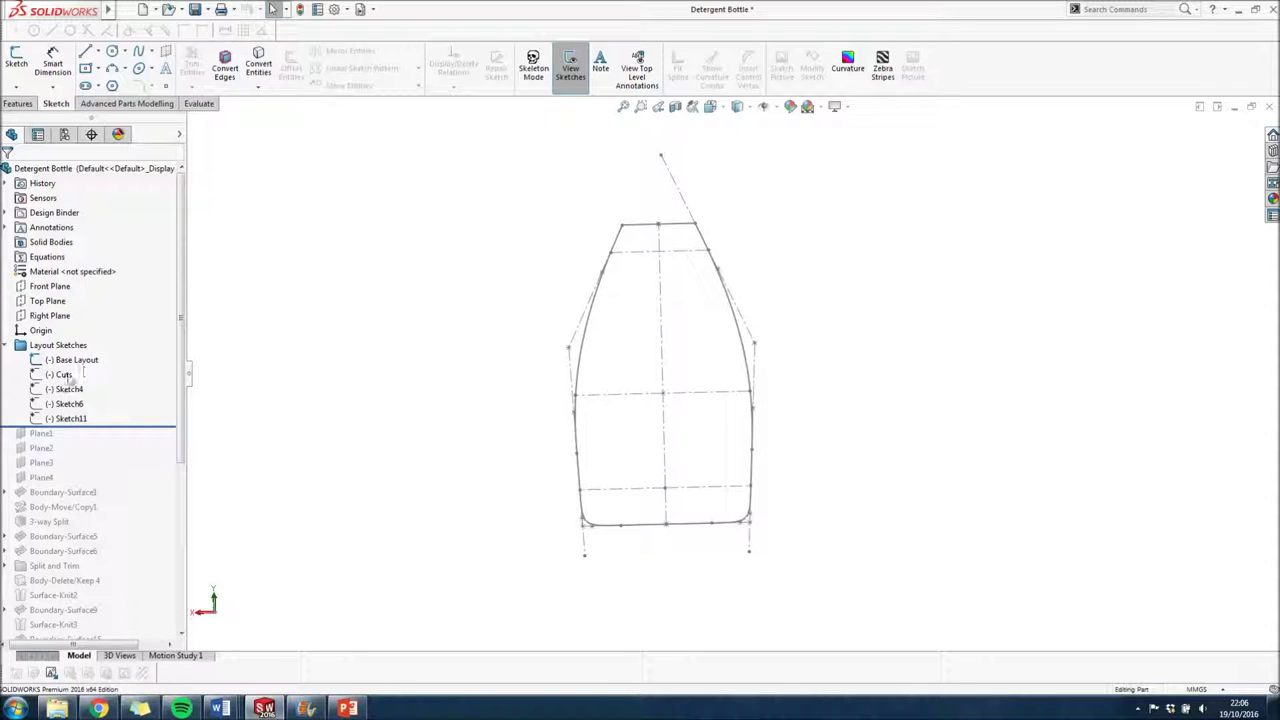
- Show the Cuts layout sketch and examine its diagonal cut lines and side splines against the bottle outline
{"action": "left_click", "coordinate": [63, 375]}
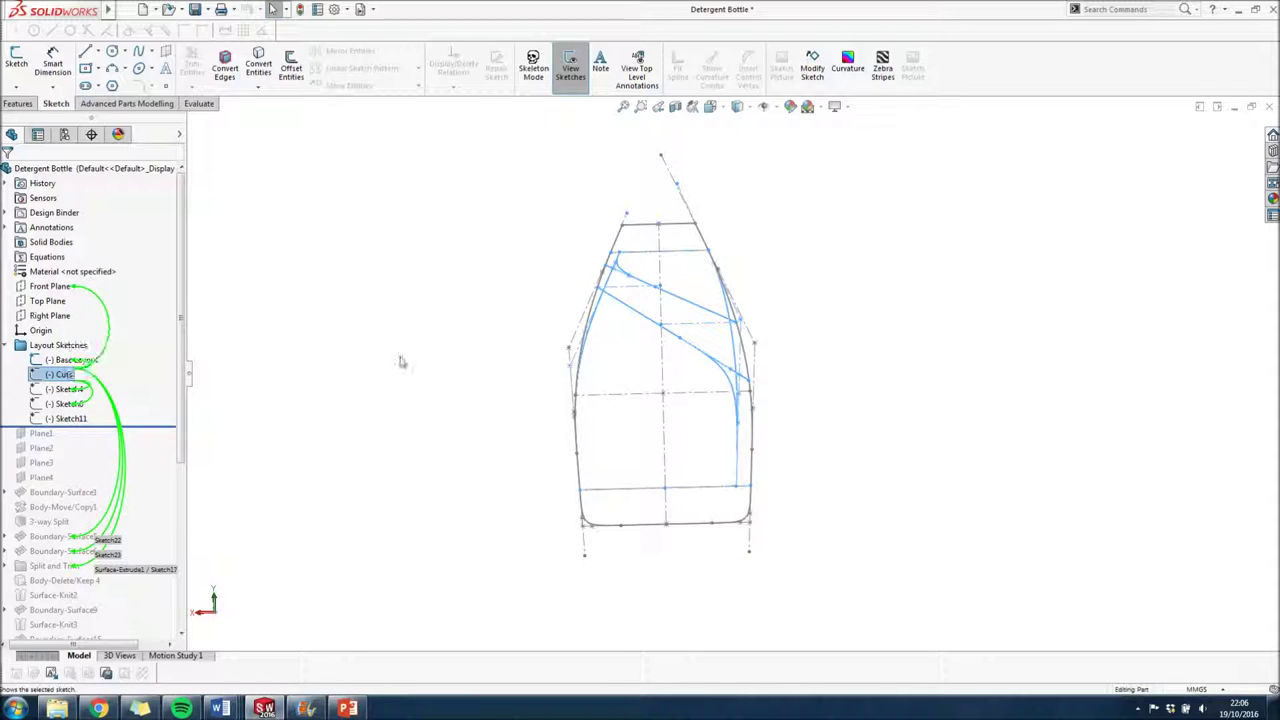
{"action": "middle_click_drag", "start_coordinate": [400, 362], "coordinate": [480, 366]}
{"action": "mouse_move", "coordinate": [749, 283]}
{"action": "middle_mouse_down"}
{"action": "mouse_move", "coordinate": [686, 327]}
{"action": "mouse_move", "coordinate": [697, 323]}
{"action": "middle_mouse_up"}
{"action": "scroll", "coordinate": [686, 371], "scroll_direction": "down", "scroll_amount": 2}
{"action": "mouse_move", "coordinate": [686, 371]}
{"action": "middle_mouse_down"}
{"action": "mouse_move", "coordinate": [694, 354]}
{"action": "mouse_move", "coordinate": [688, 375]}
{"action": "middle_mouse_up"}
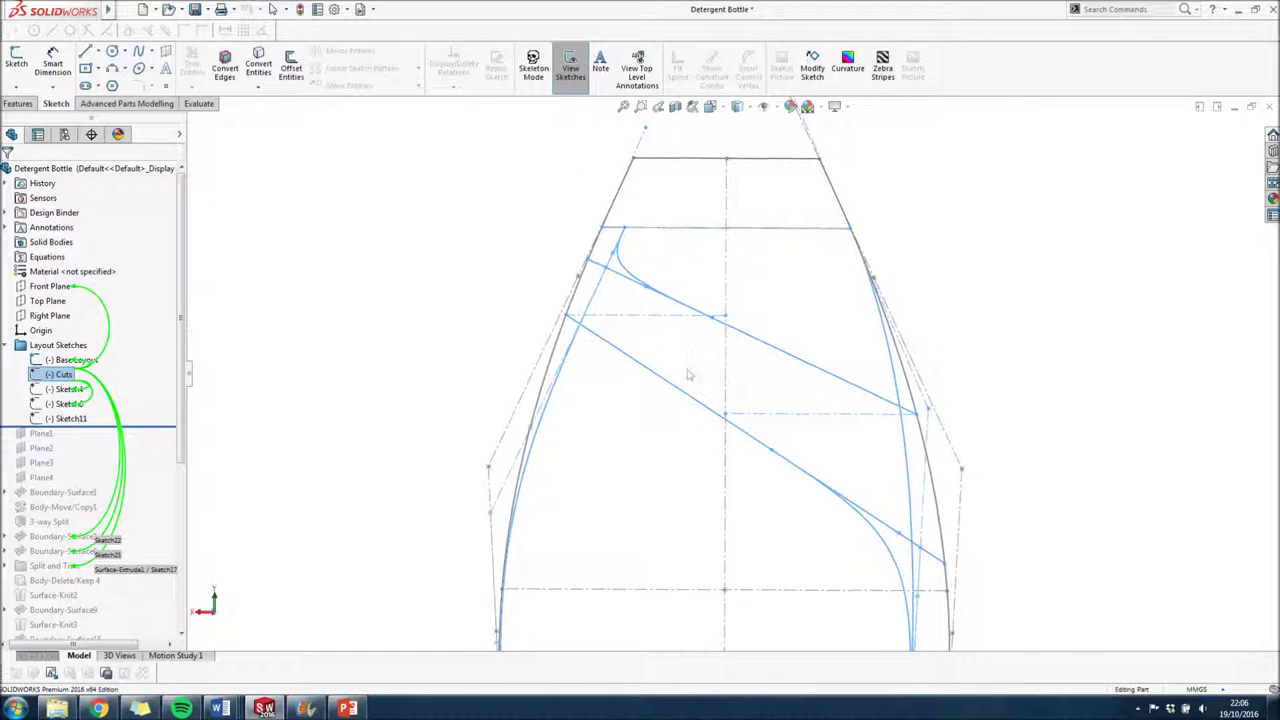
{"action": "scroll", "coordinate": [600, 354], "scroll_direction": "down", "scroll_amount": 2}
{"action": "scroll", "coordinate": [562, 333], "scroll_direction": "up", "scroll_amount": 5}
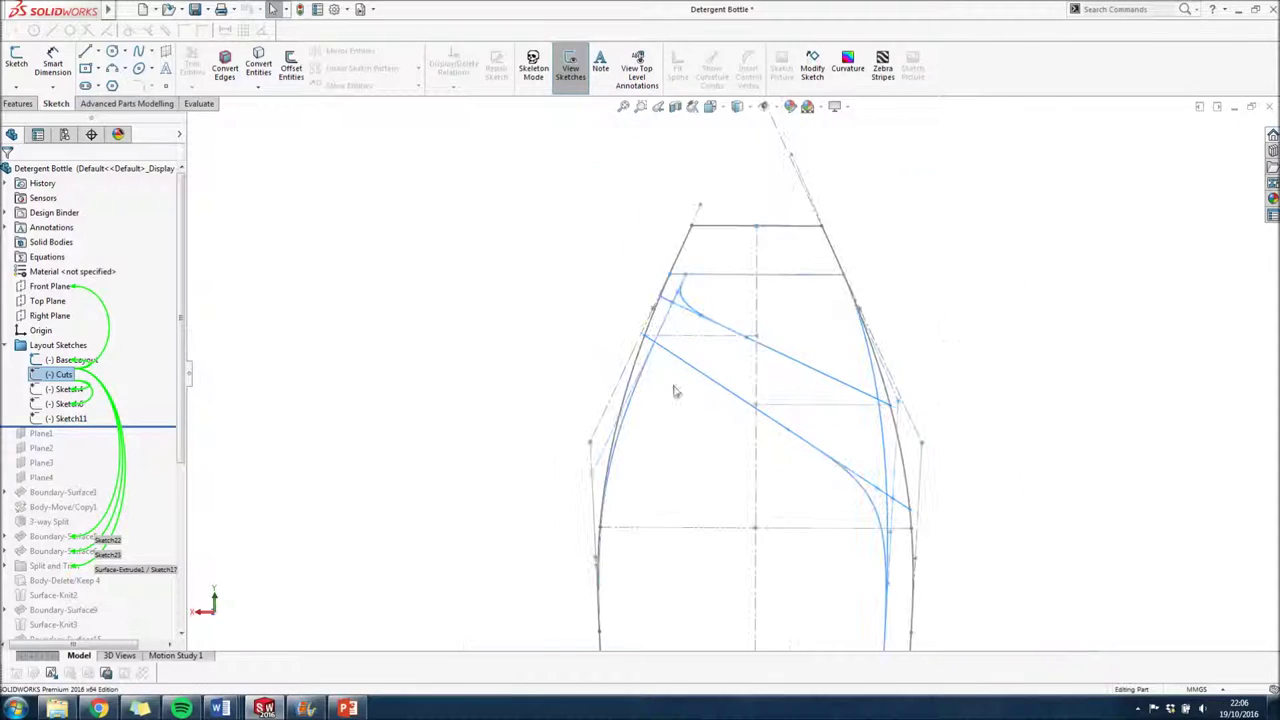
{"action": "scroll", "coordinate": [816, 575], "scroll_direction": "down", "scroll_amount": 2}
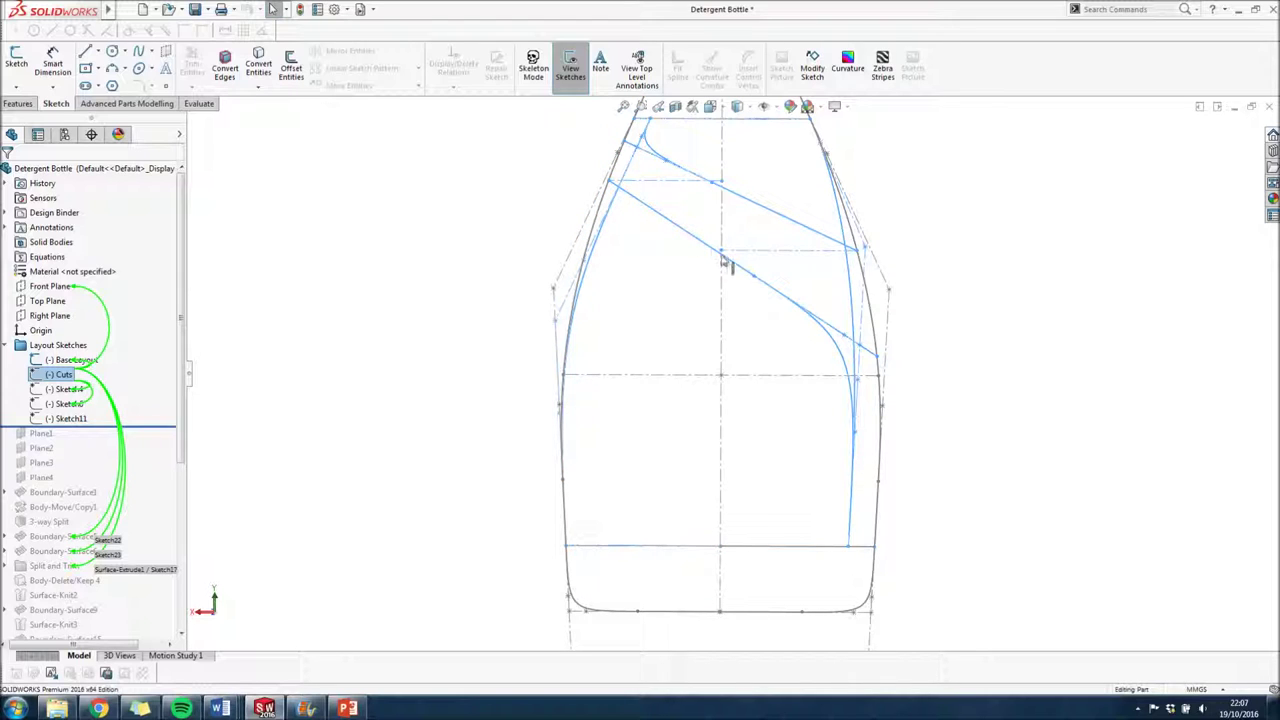
{"action": "scroll", "coordinate": [799, 311], "scroll_direction": "down", "scroll_amount": 3}
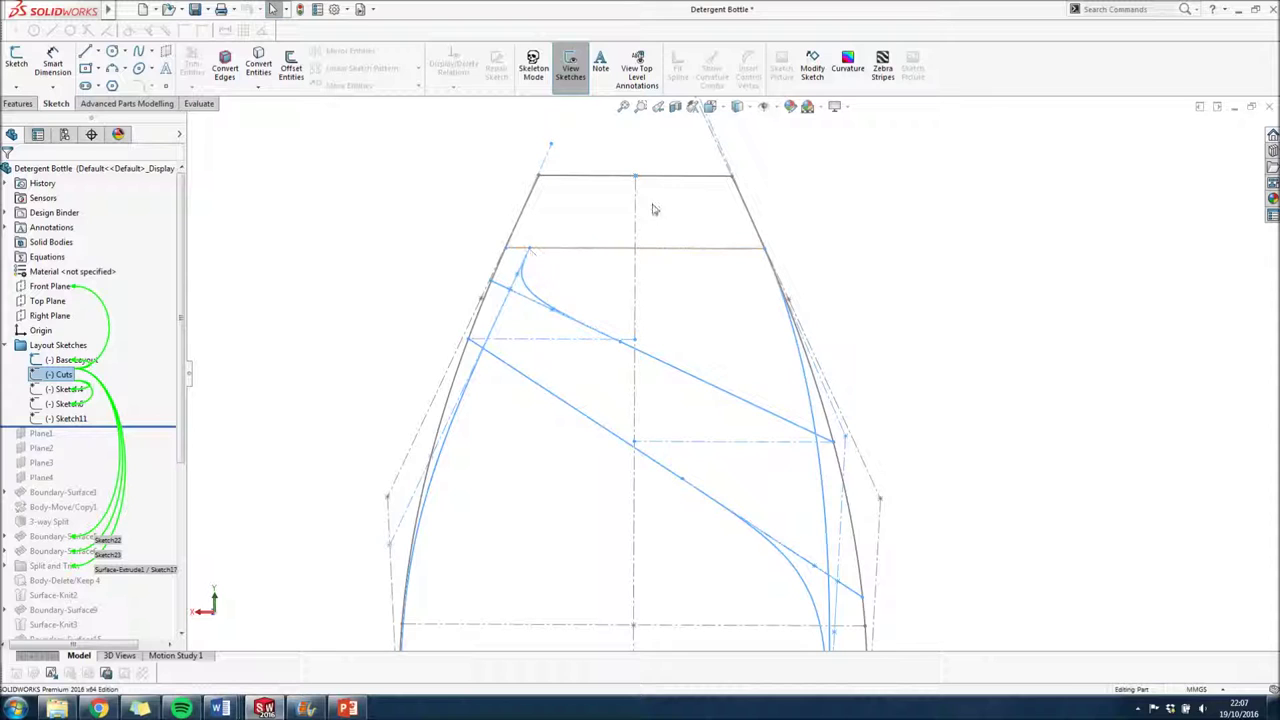
{"action": "scroll", "coordinate": [620, 360], "scroll_direction": "up", "scroll_amount": 4}
{"action": "scroll", "coordinate": [723, 357], "scroll_direction": "down", "scroll_amount": 6}
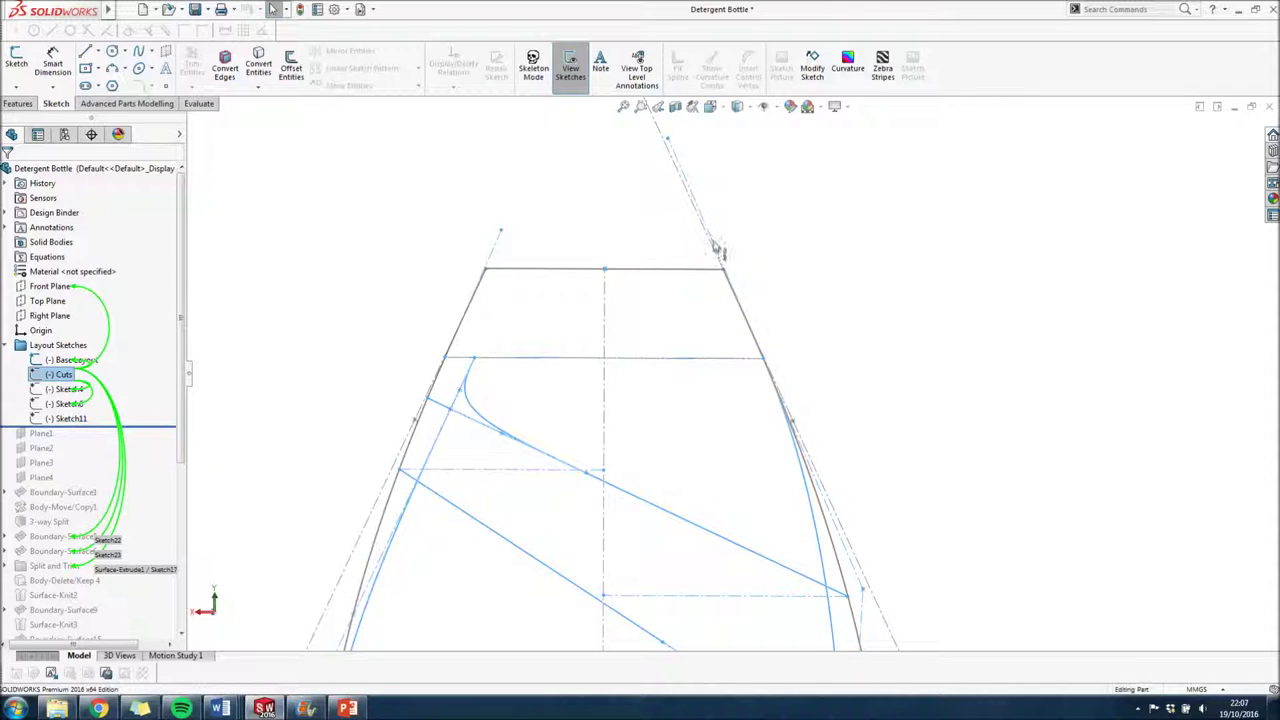
- Hide and reshow the Cuts sketch to compare its curves with the Base Layout outline
{"action": "key", "text": "Escape"}
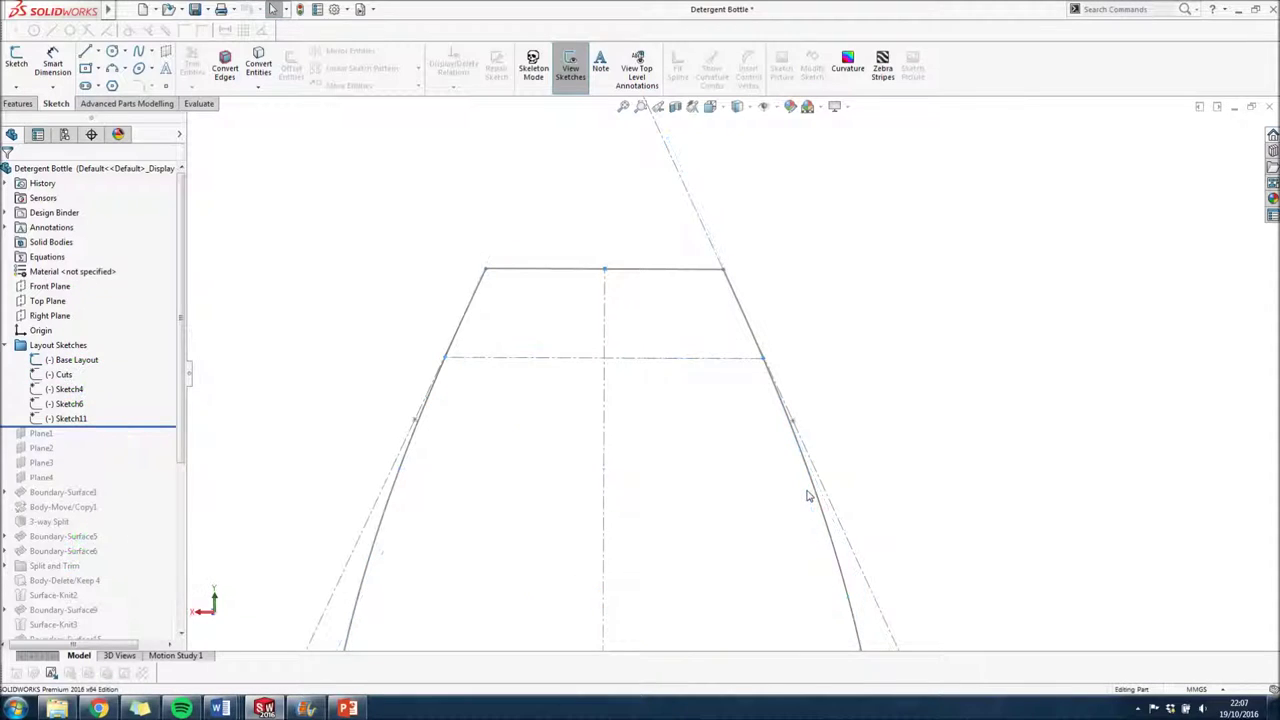
{"action": "left_click", "coordinate": [57, 374]}
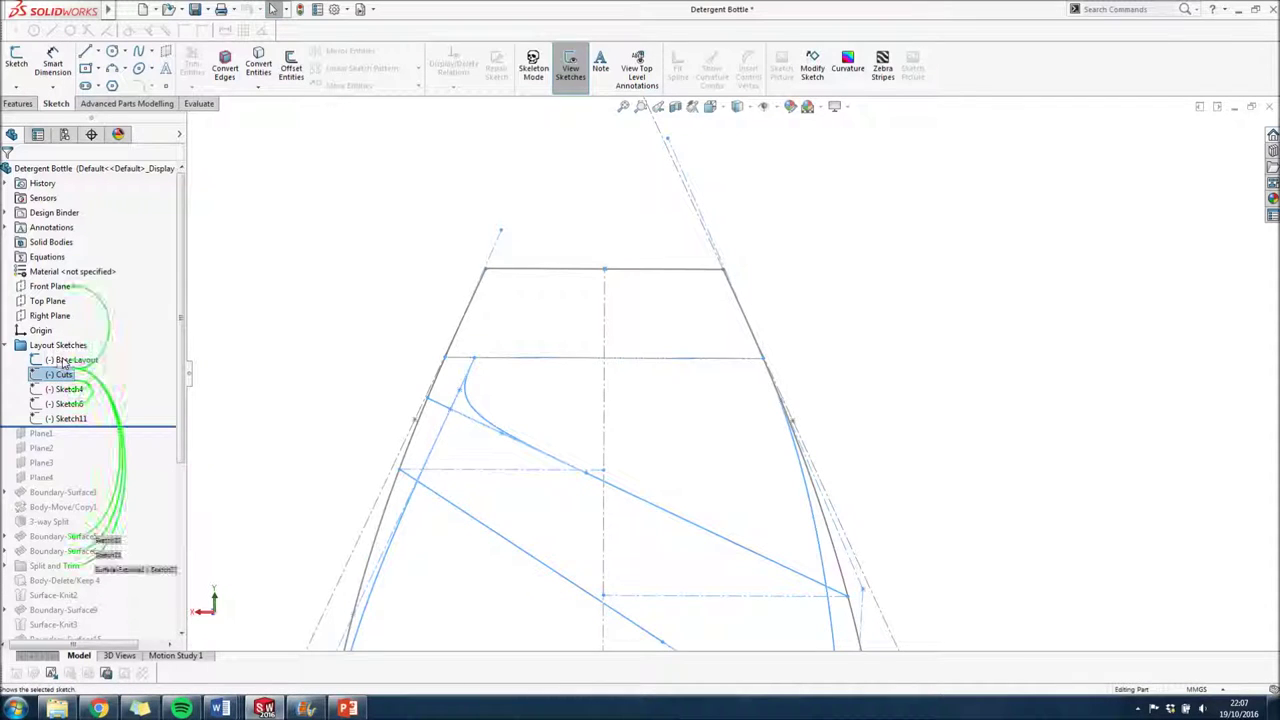
{"action": "left_click", "coordinate": [62, 350]}
- Inspect the two side splines of the Cuts sketch where they meet the Base Layout outline at the shoulder and base
{"action": "left_click", "coordinate": [812, 522]}
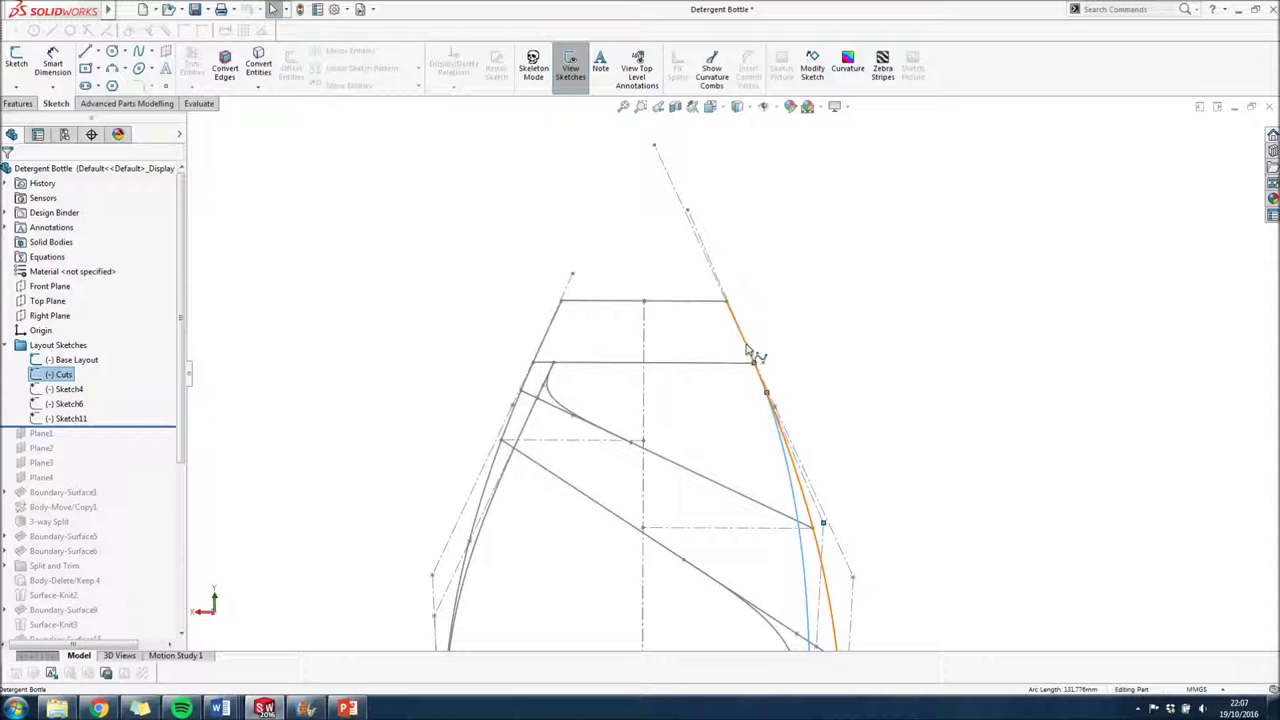
{"action": "scroll", "coordinate": [768, 393], "scroll_direction": "up", "scroll_amount": 5}
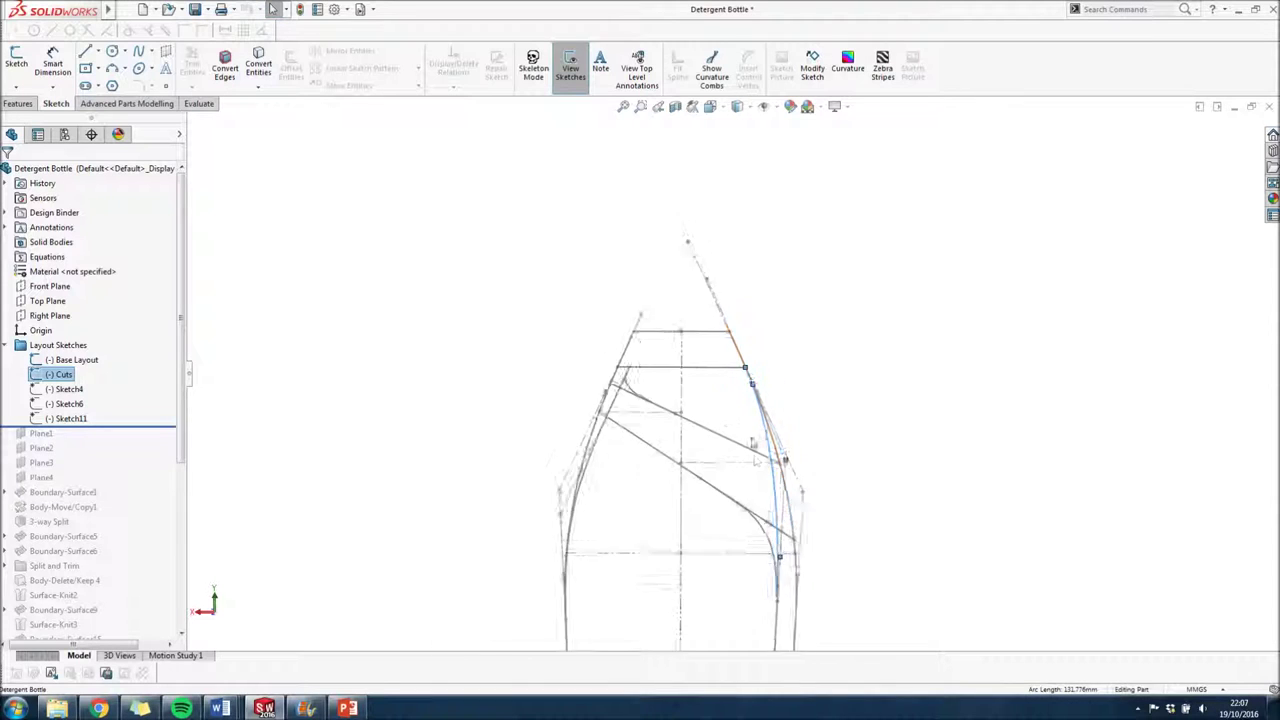
{"action": "left_click", "coordinate": [623, 457]}
{"action": "scroll", "coordinate": [716, 425], "scroll_direction": "down", "scroll_amount": 3}
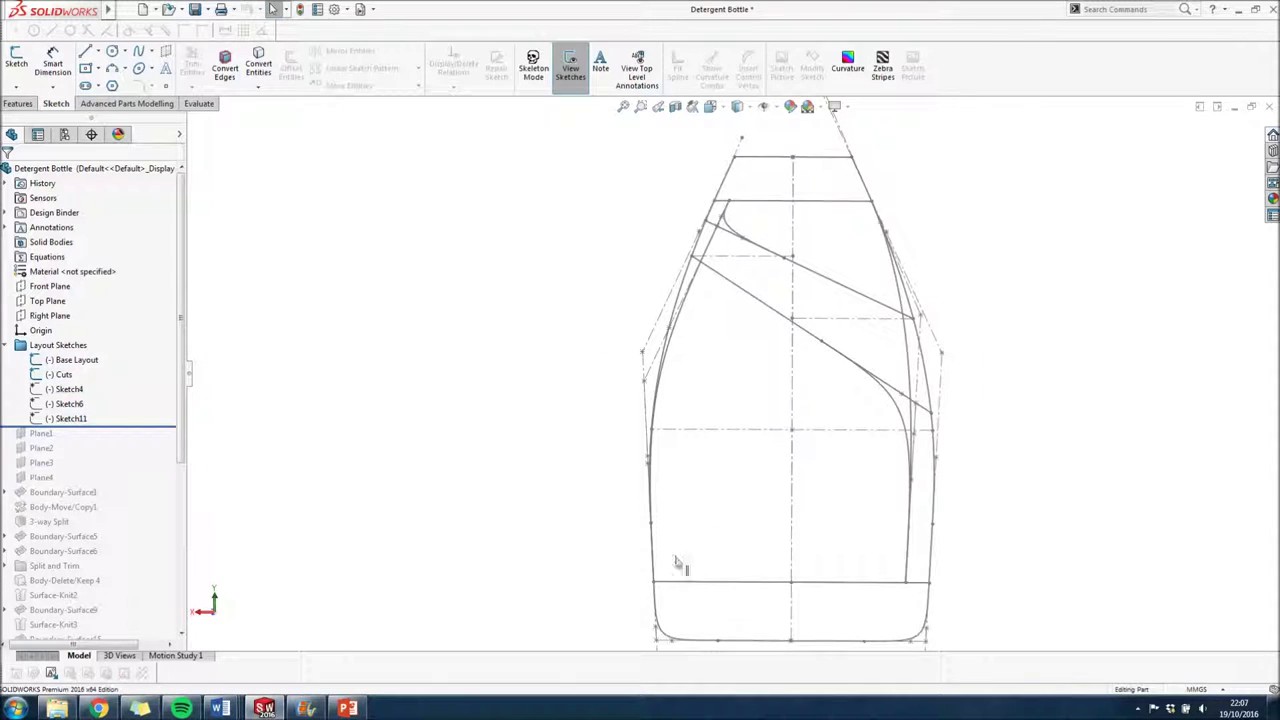
{"action": "left_click", "coordinate": [676, 342]}
{"action": "scroll", "coordinate": [665, 570], "scroll_direction": "down", "scroll_amount": 5}
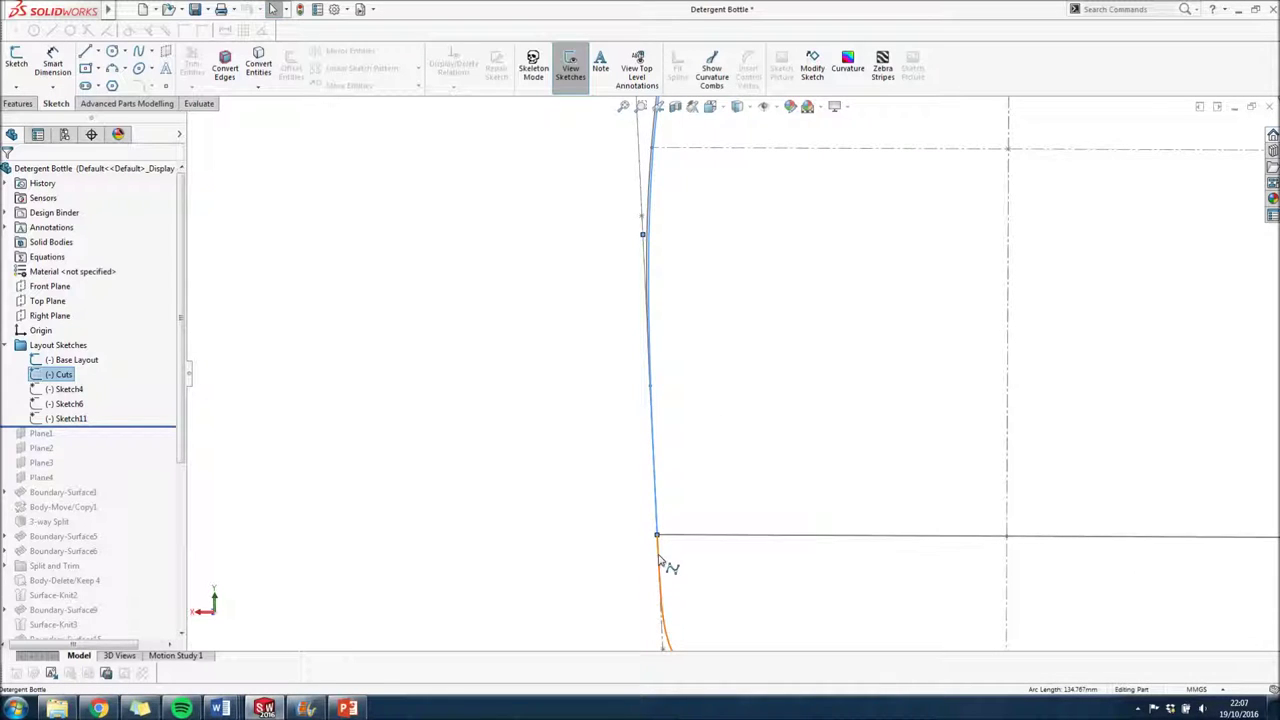
{"action": "scroll", "coordinate": [700, 500], "scroll_direction": "up", "scroll_amount": 4}
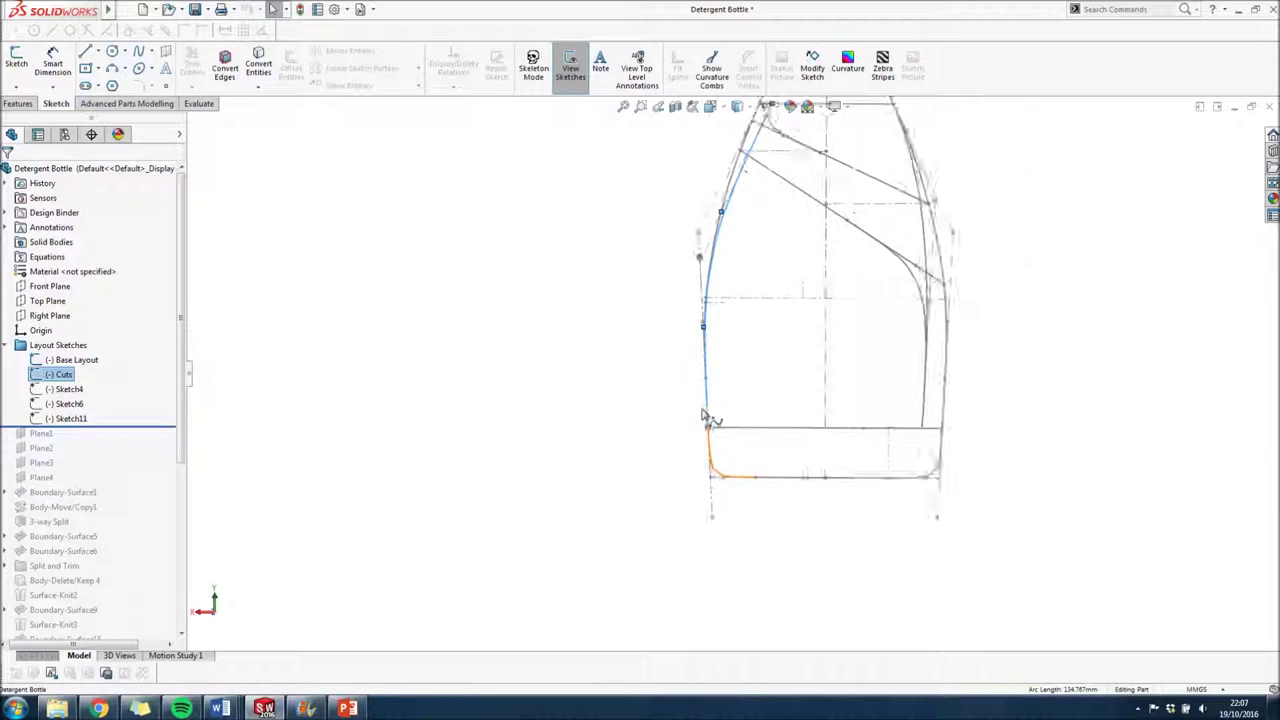
{"action": "scroll", "coordinate": [717, 423], "scroll_direction": "down", "scroll_amount": 1}
{"action": "scroll", "coordinate": [706, 289], "scroll_direction": "up", "scroll_amount": 3}
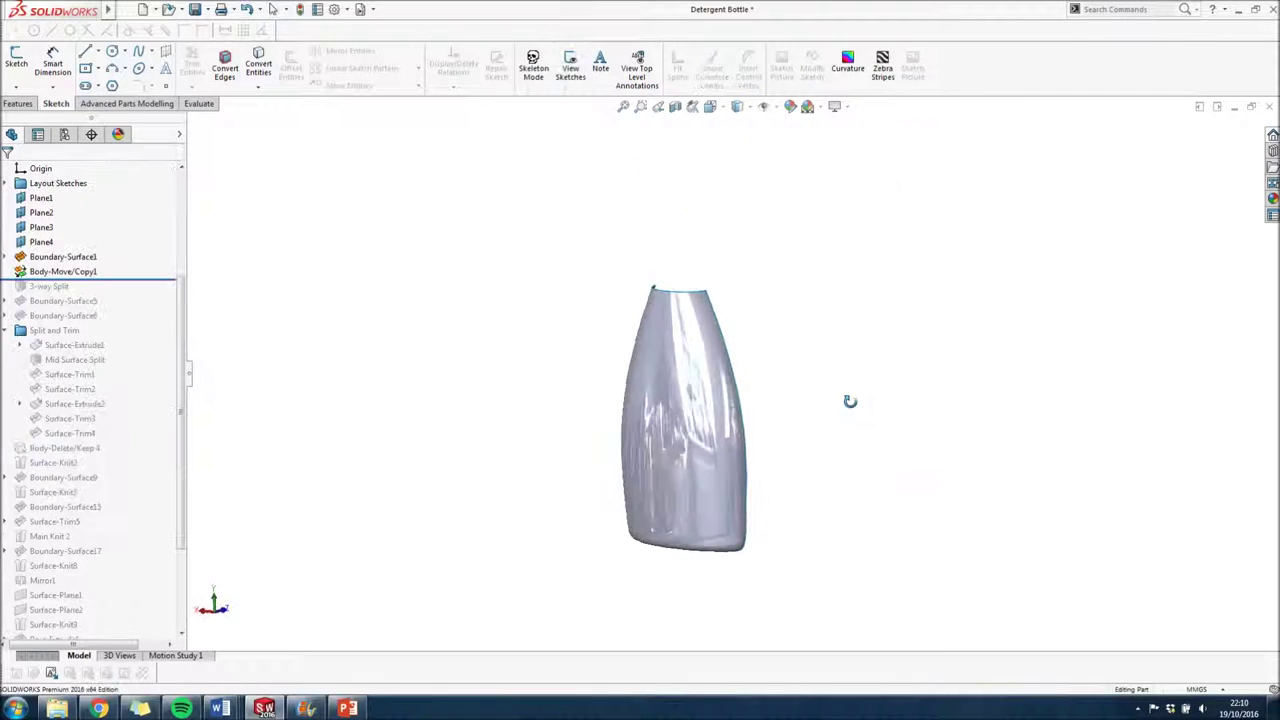
- Roll the feature history forward to include the 3-way Split feature
{"action": "mouse_move", "coordinate": [831, 392]}
{"action": "middle_mouse_down"}
{"action": "mouse_move", "coordinate": [868, 420]}
{"action": "mouse_move", "coordinate": [844, 427]}
{"action": "middle_mouse_up"}
{"action": "key", "text": "Down"}
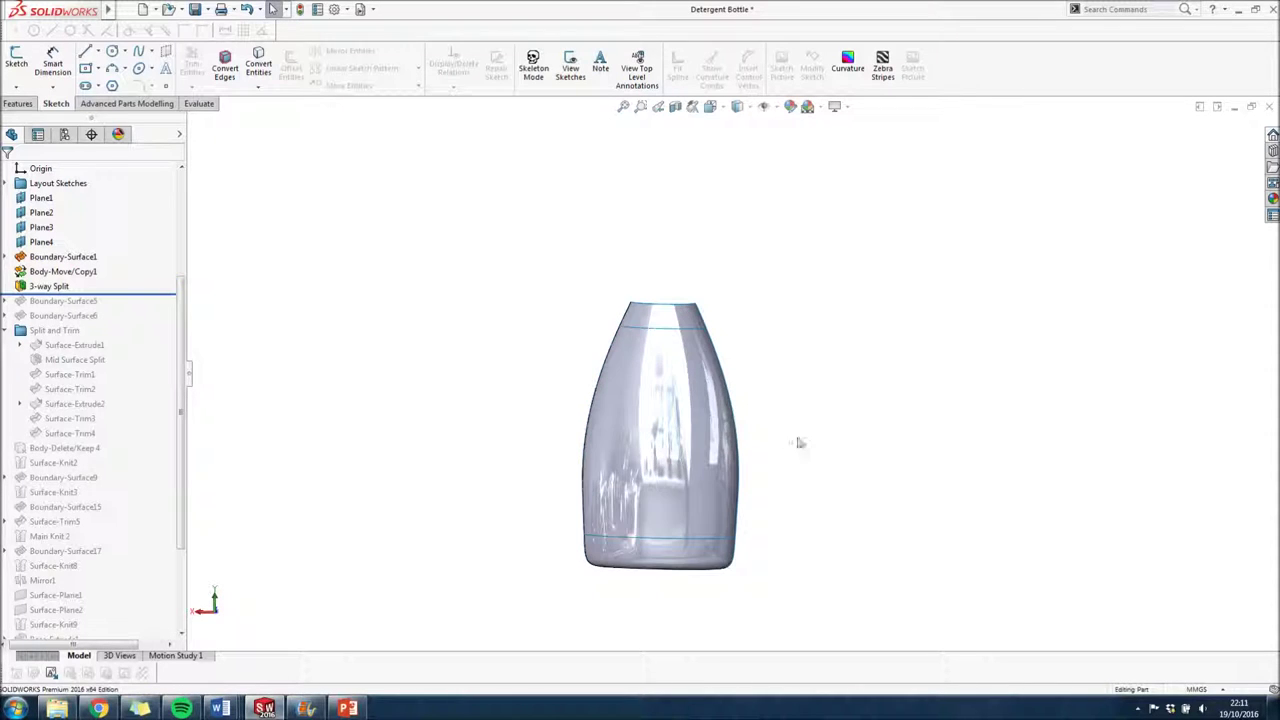
- Examine the 3-way Split by highlighting the feature, the middle body surface and the base surface
{"action": "left_click", "coordinate": [42, 290]}
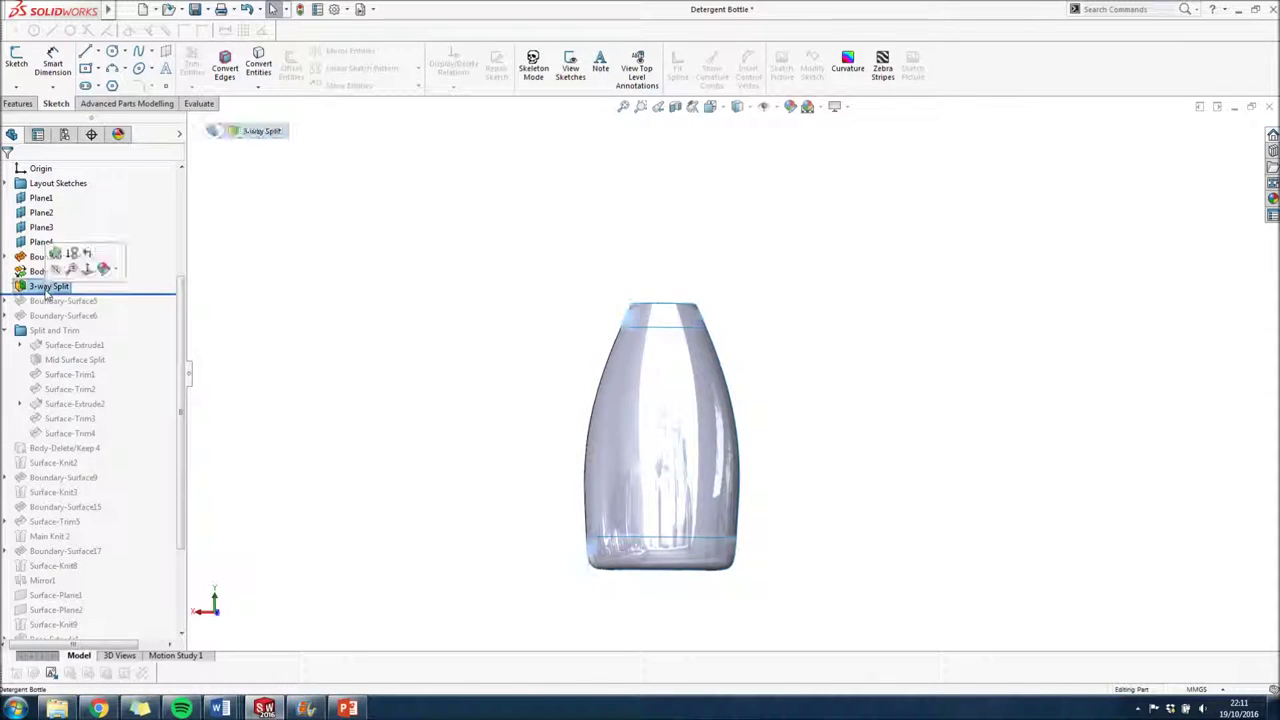
{"action": "mouse_move", "coordinate": [909, 386]}
{"action": "middle_mouse_down"}
{"action": "mouse_move", "coordinate": [906, 433]}
{"action": "mouse_move", "coordinate": [911, 400]}
{"action": "middle_mouse_up"}
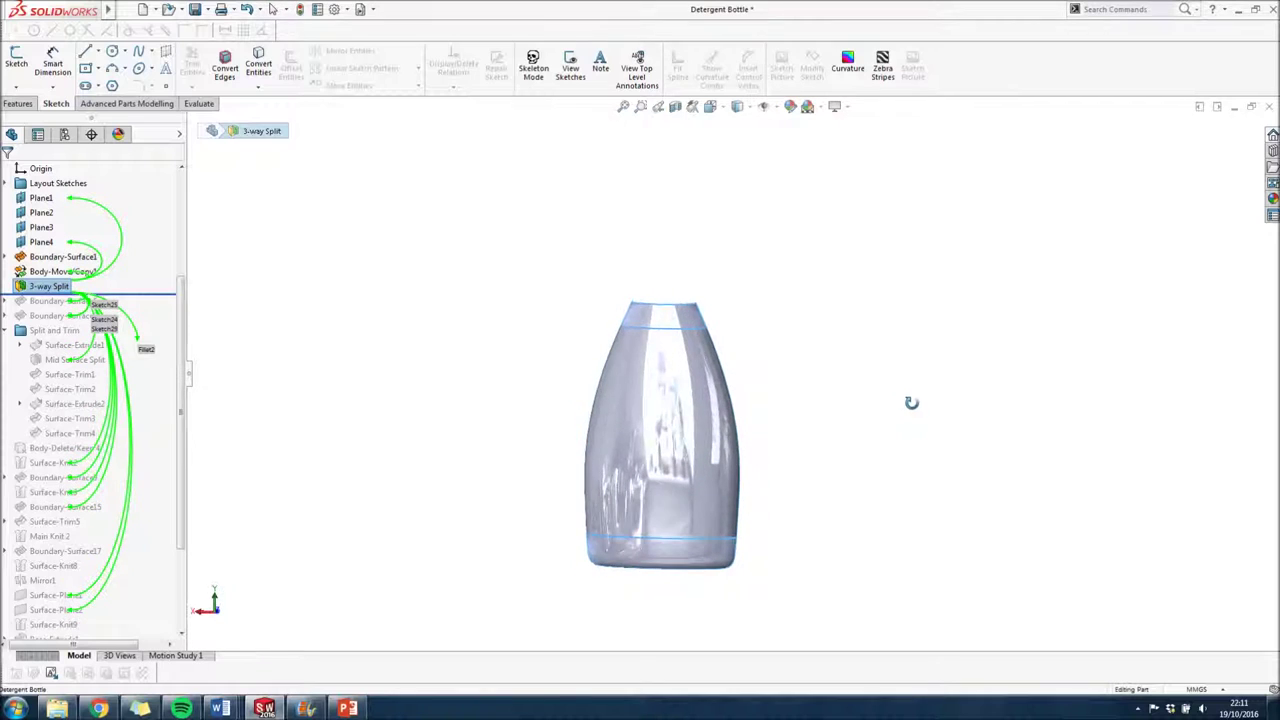
{"action": "left_click", "coordinate": [404, 317]}
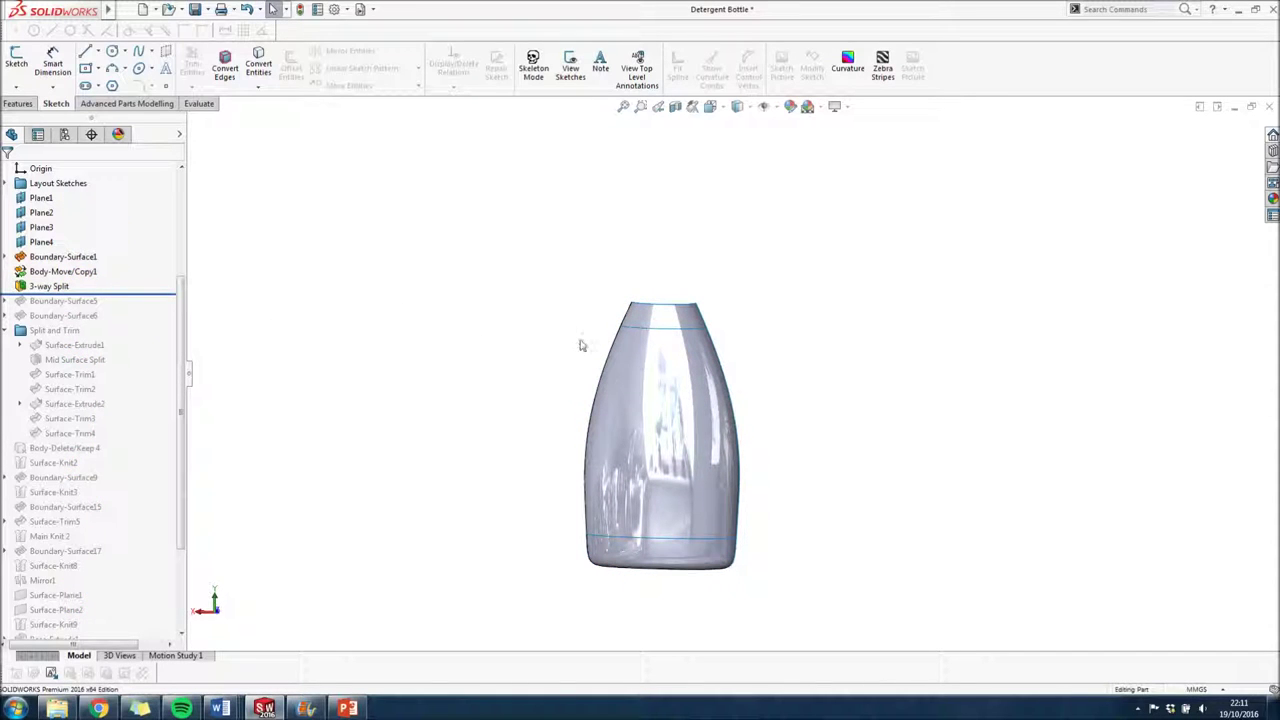
{"action": "left_click", "coordinate": [683, 320]}
{"action": "left_click", "coordinate": [672, 556]}
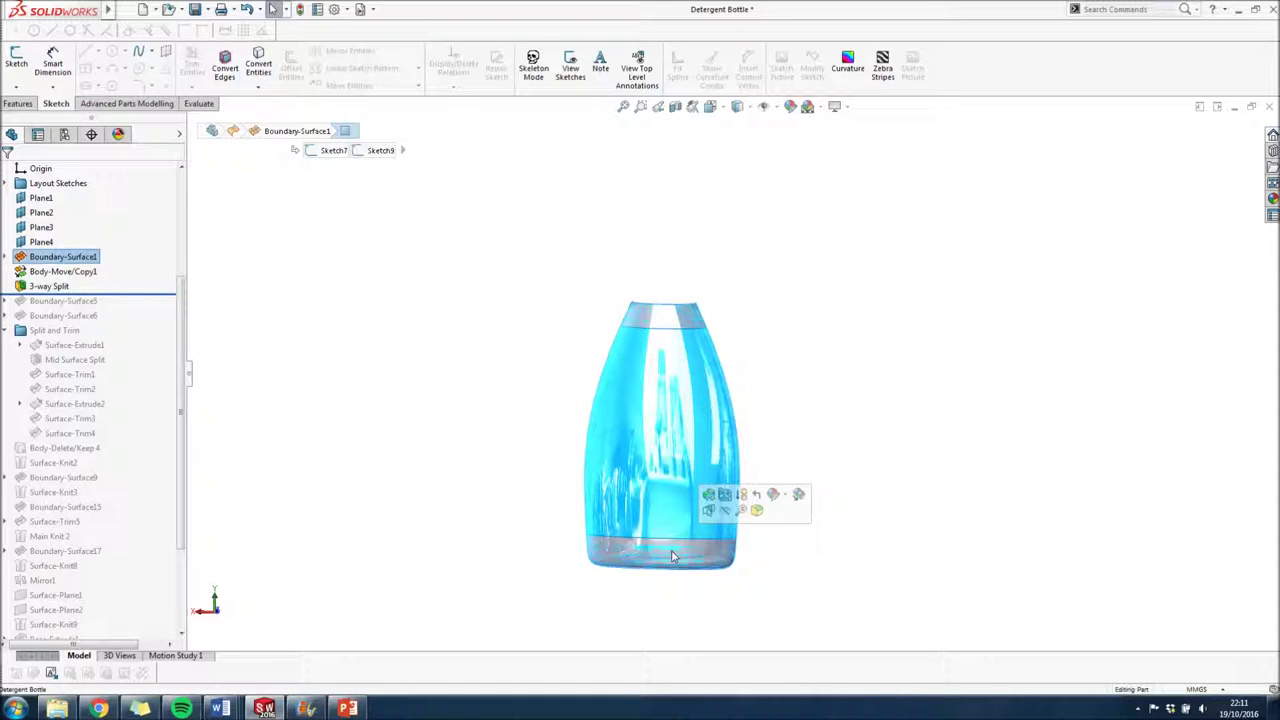
{"action": "left_click", "coordinate": [889, 433]}
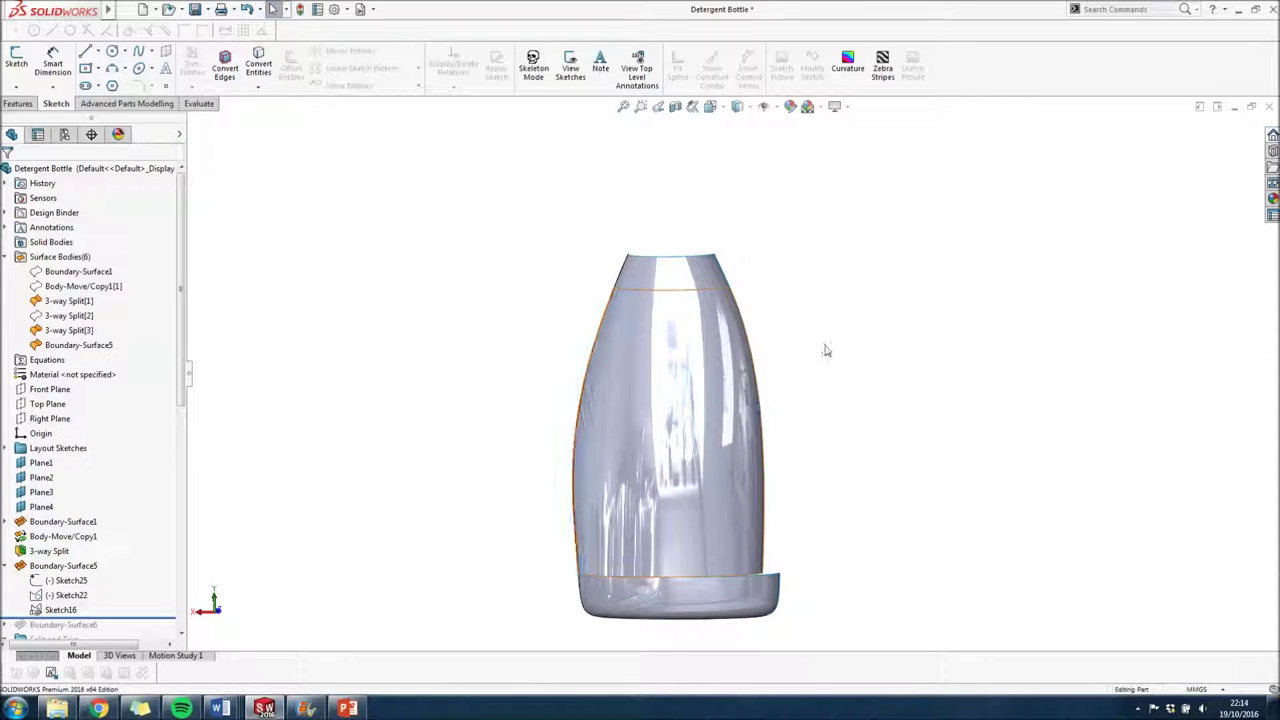
- Examine the neck surface from the 3-way Split and the Boundary-Surface5 panel where it meets the base
{"action": "scroll", "coordinate": [744, 289], "scroll_direction": "down", "scroll_amount": 4}
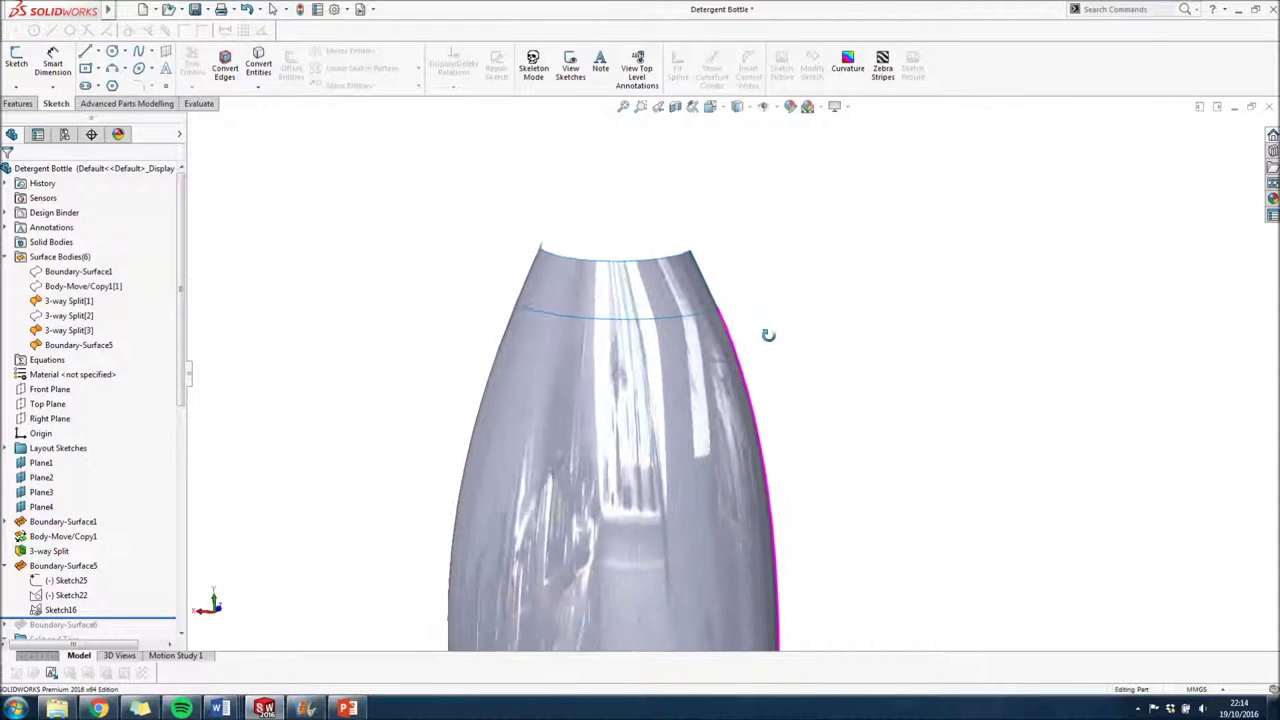
{"action": "left_click", "coordinate": [650, 295]}
{"action": "scroll", "coordinate": [760, 300], "scroll_direction": "up", "scroll_amount": 5}
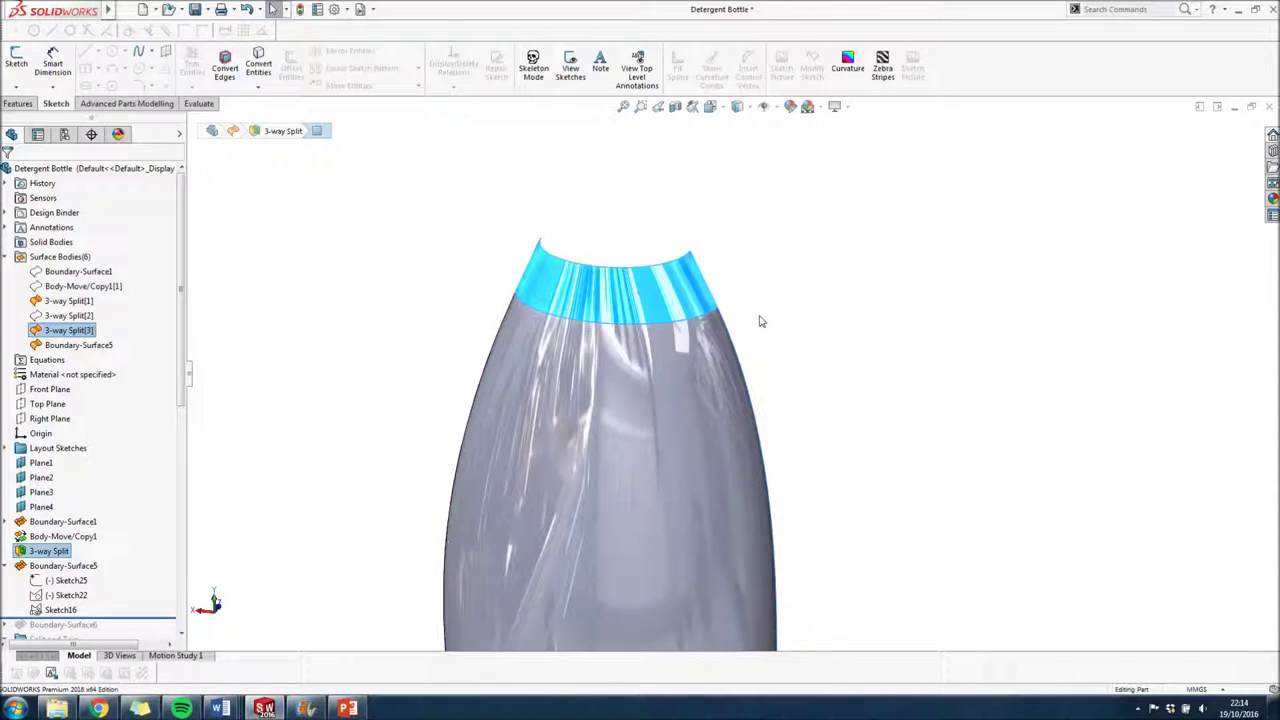
{"action": "scroll", "coordinate": [765, 432], "scroll_direction": "down", "scroll_amount": 4}
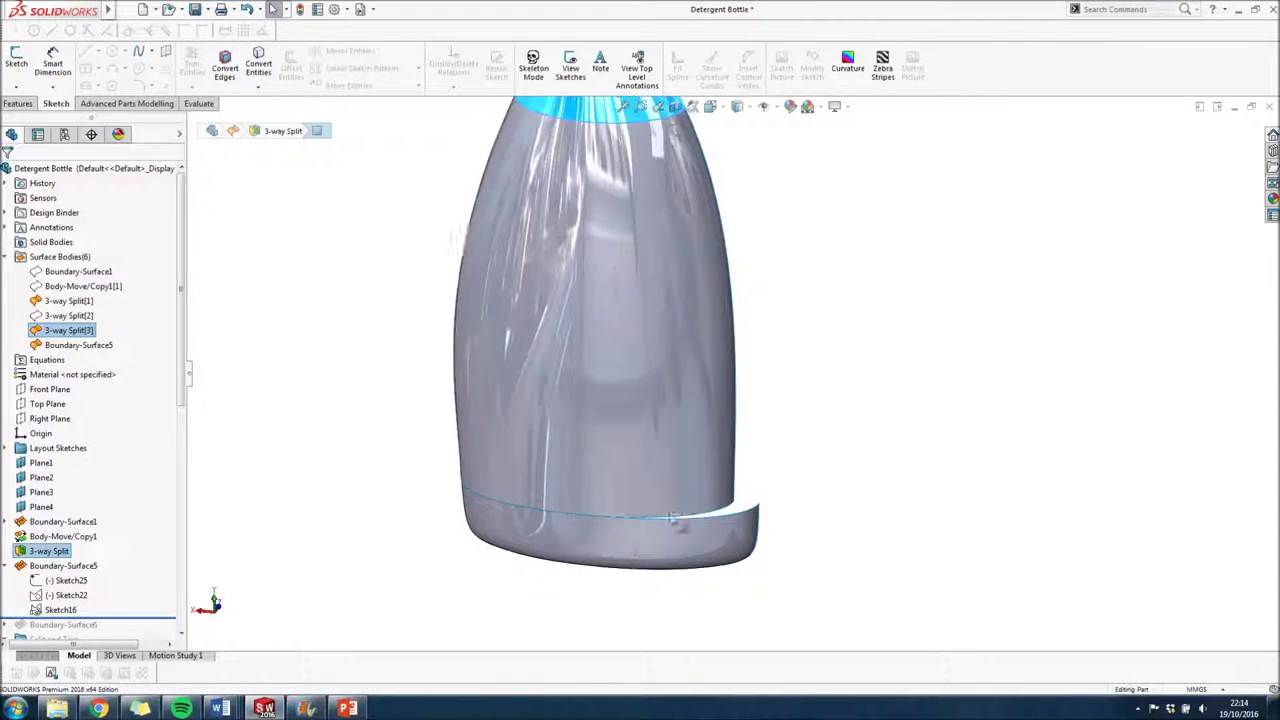
- Highlight Sketch25 of Boundary-Surface5 and inspect closely how it follows the upper edge of the base, then return to the front view
{"action": "left_click", "coordinate": [68, 580]}
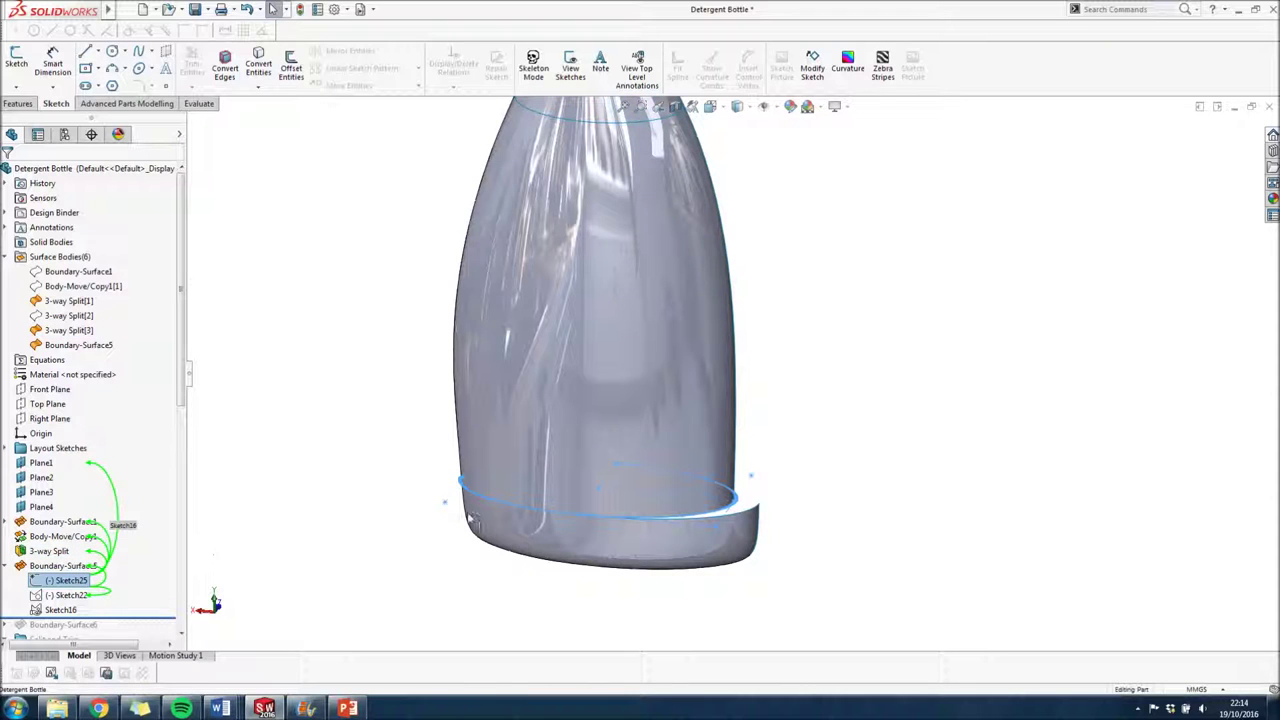
{"action": "scroll", "coordinate": [540, 440], "scroll_direction": "down", "scroll_amount": 6}
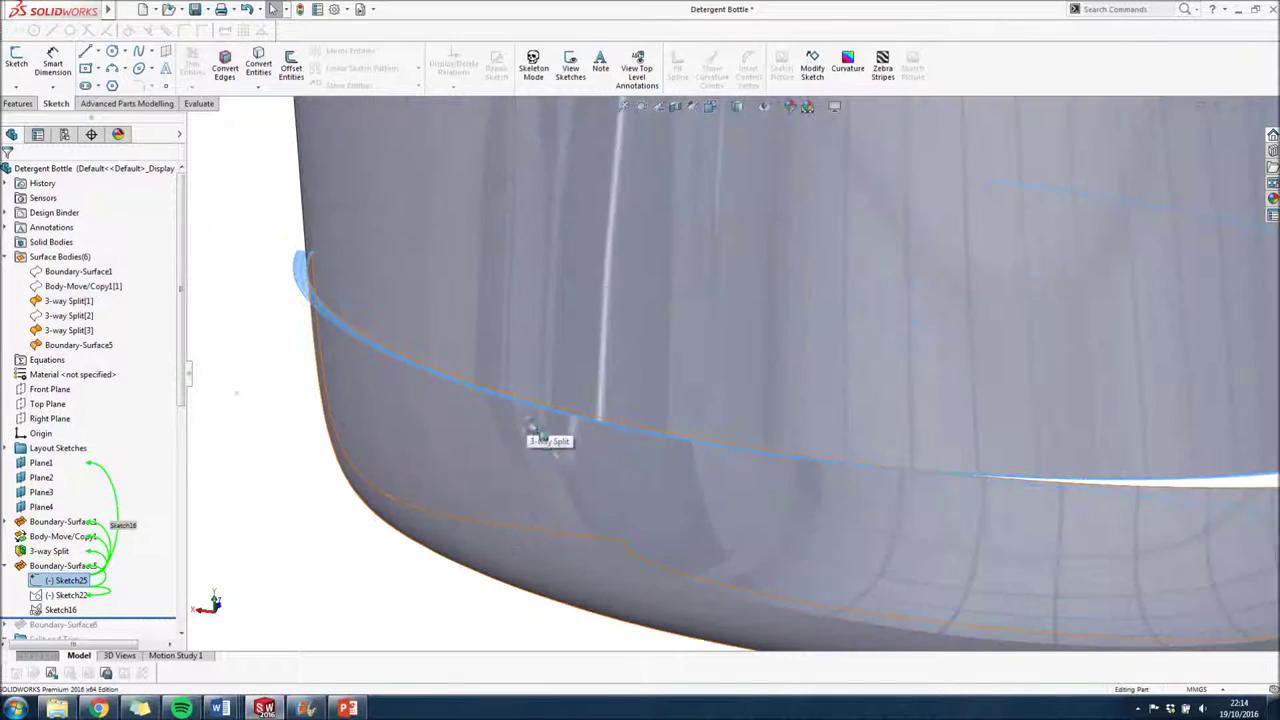
{"action": "left_click", "coordinate": [270, 547]}
{"action": "middle_click_drag", "start_coordinate": [360, 392], "coordinate": [363, 490]}
{"action": "scroll", "coordinate": [460, 485], "scroll_direction": "up", "scroll_amount": 5}
{"action": "middle_click_drag", "start_coordinate": [560, 477], "coordinate": [822, 527]}
{"action": "key", "text": "ctrl+1"}
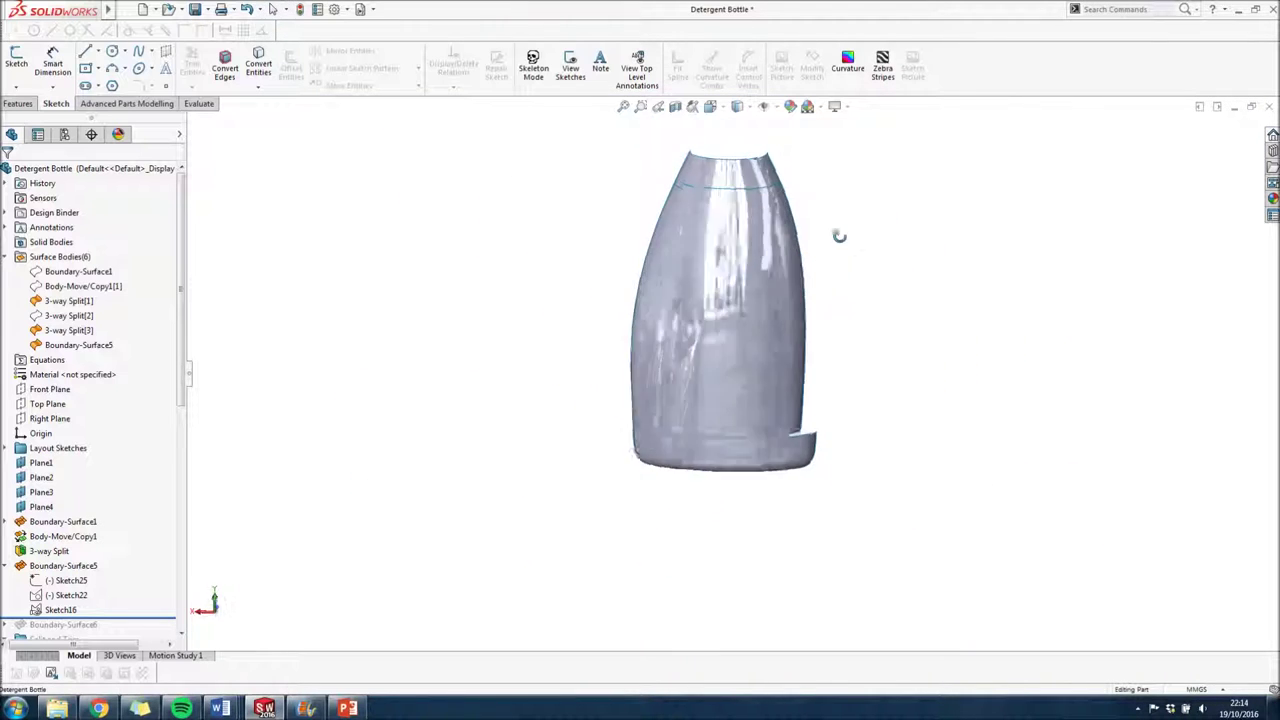
- Compare Sketch25 and Sketch22 of Boundary-Surface5 by highlighting each one on the bottle
{"action": "scroll", "coordinate": [797, 228], "scroll_direction": "down", "scroll_amount": 3}
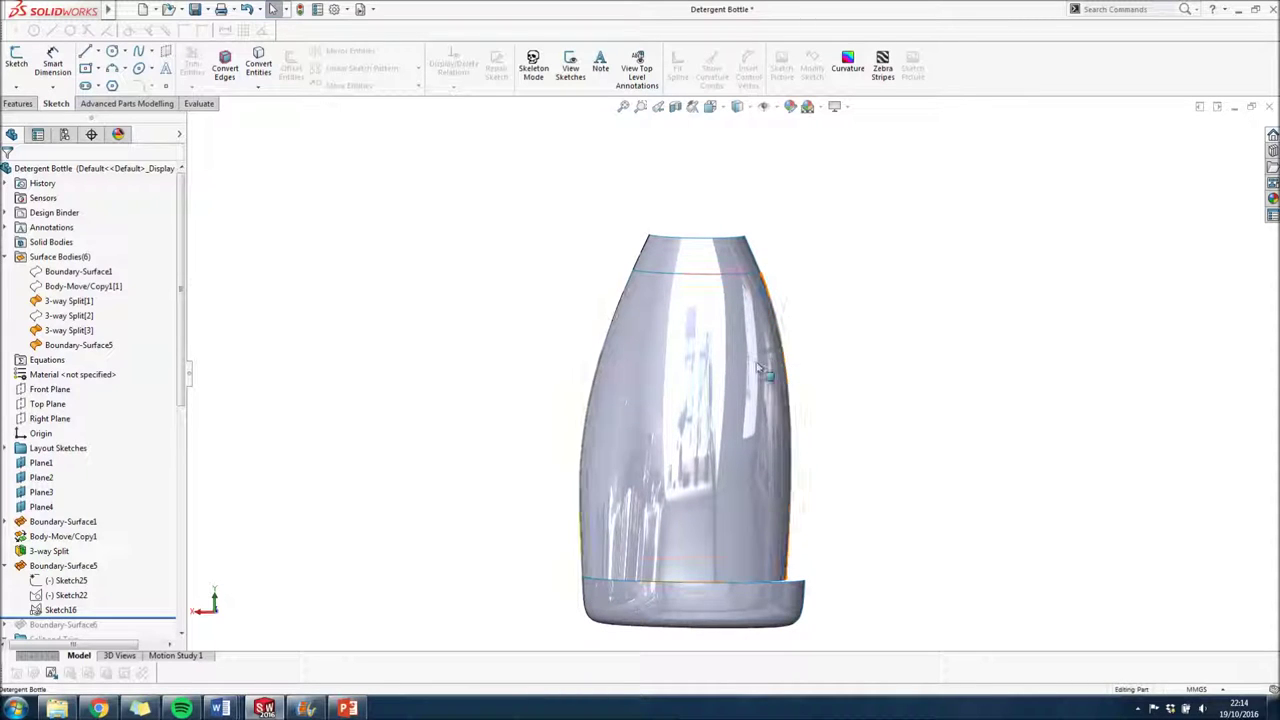
{"action": "left_click", "coordinate": [57, 582]}
{"action": "left_click", "coordinate": [67, 596]}
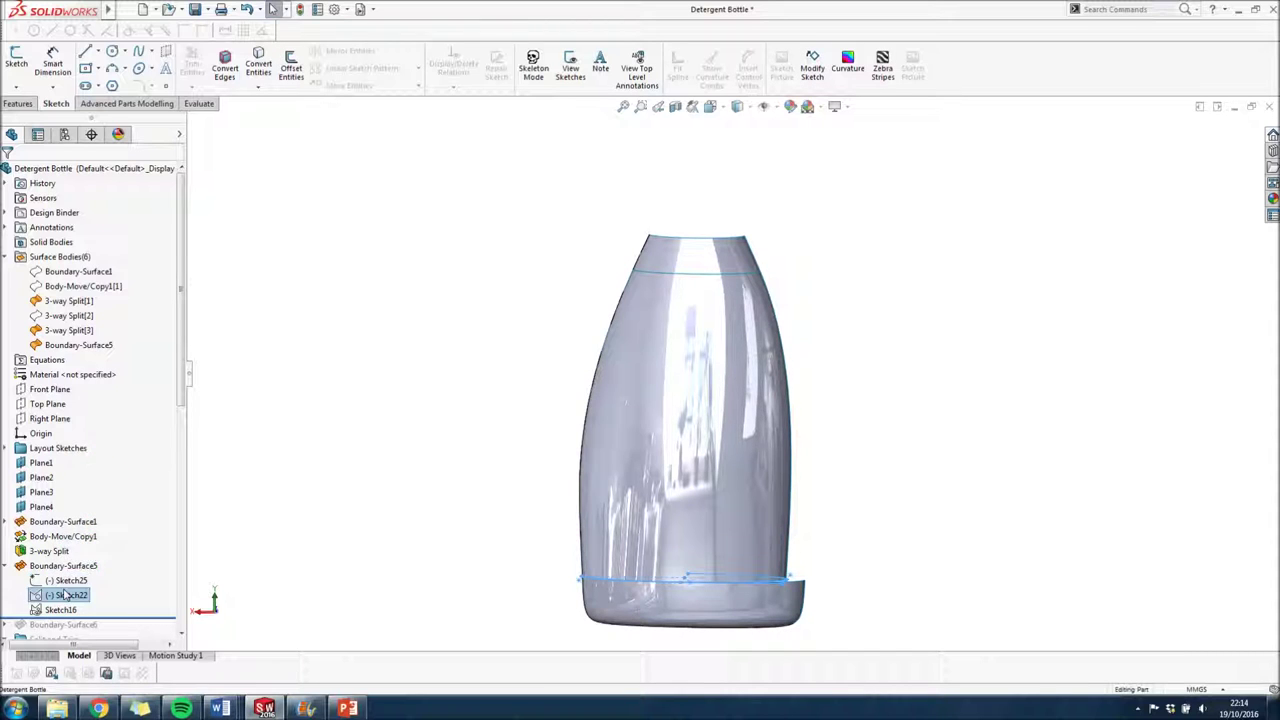
{"action": "middle_click_drag", "start_coordinate": [400, 395], "coordinate": [421, 397]}
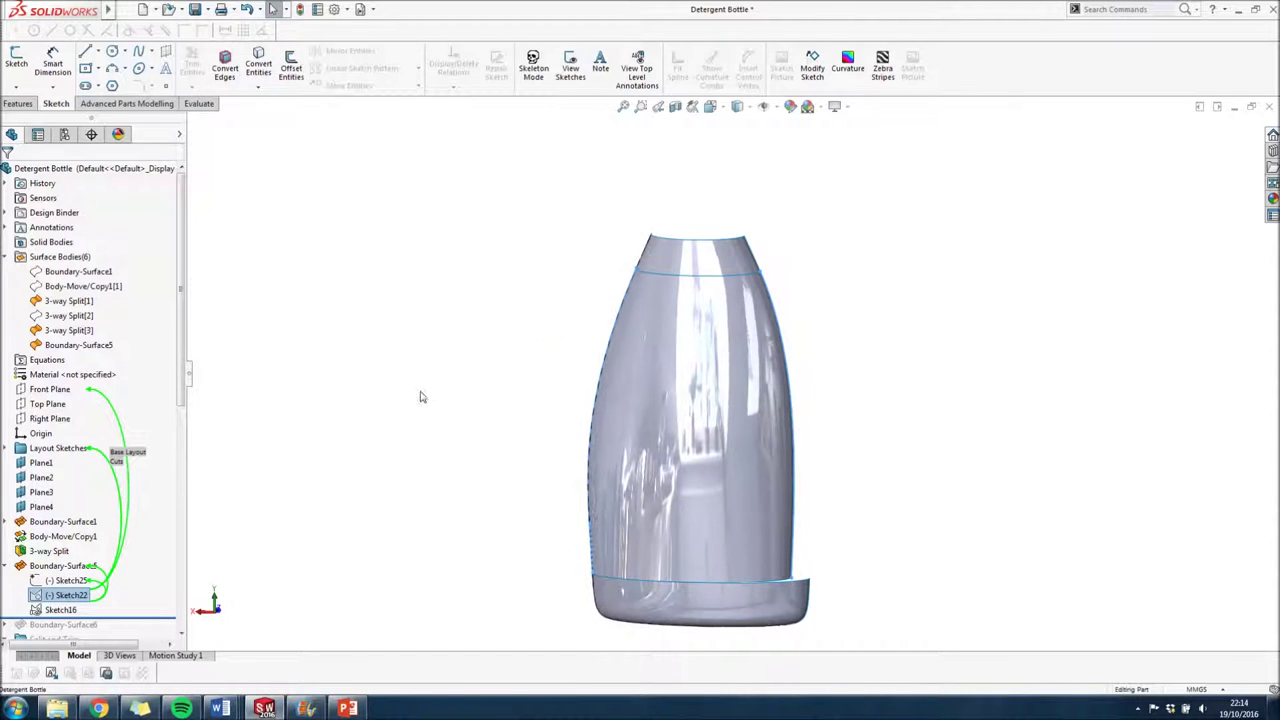
- Open Sketch22 for editing, inspect its two side curves between neck and base, and exit with a rebuild
{"action": "right_click", "coordinate": [75, 595]}
{"action": "left_click", "coordinate": [88, 437]}
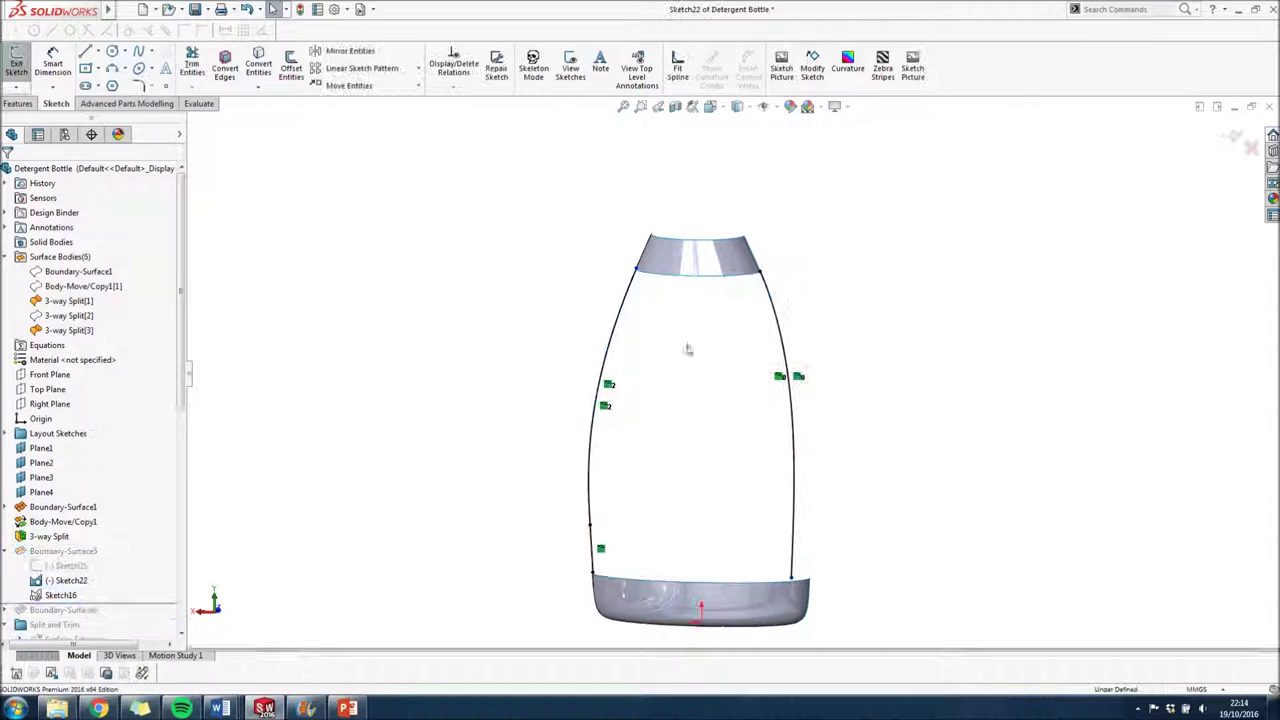
{"action": "mouse_move", "coordinate": [851, 331]}
{"action": "middle_mouse_down"}
{"action": "mouse_move", "coordinate": [834, 363]}
{"action": "mouse_move", "coordinate": [732, 383]}
{"action": "middle_mouse_up"}
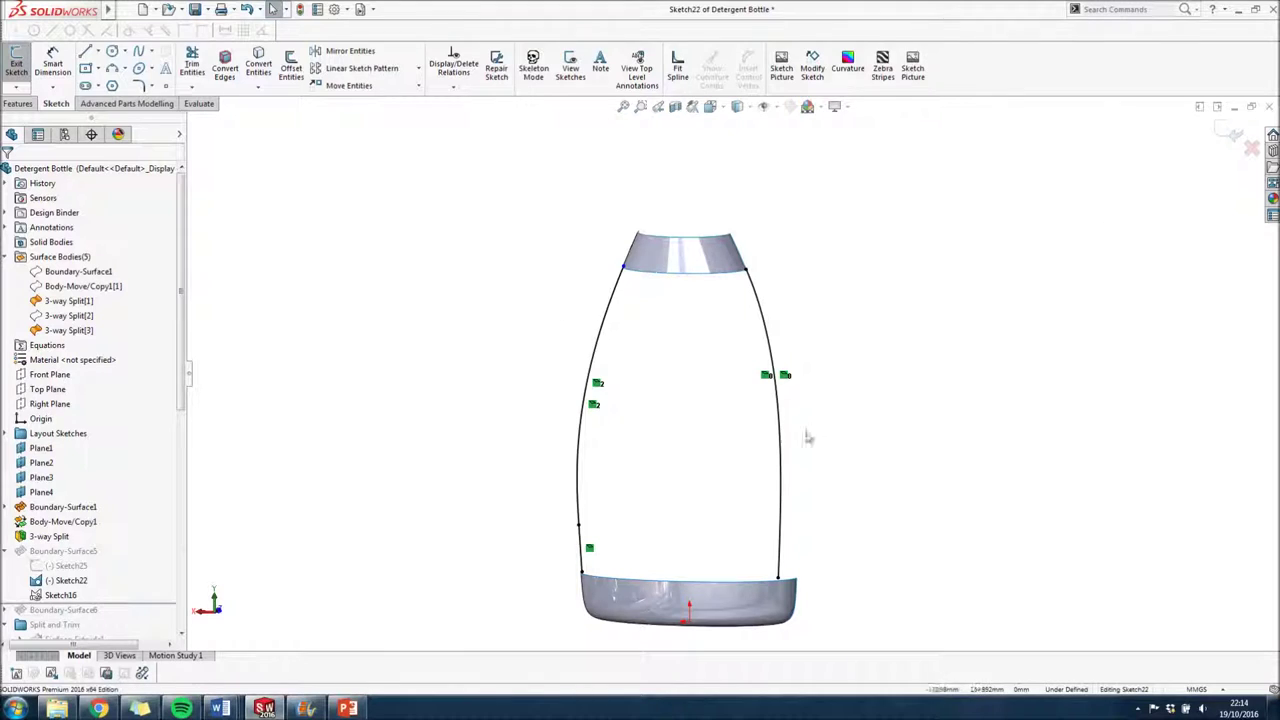
{"action": "key", "text": "ctrl+b"}
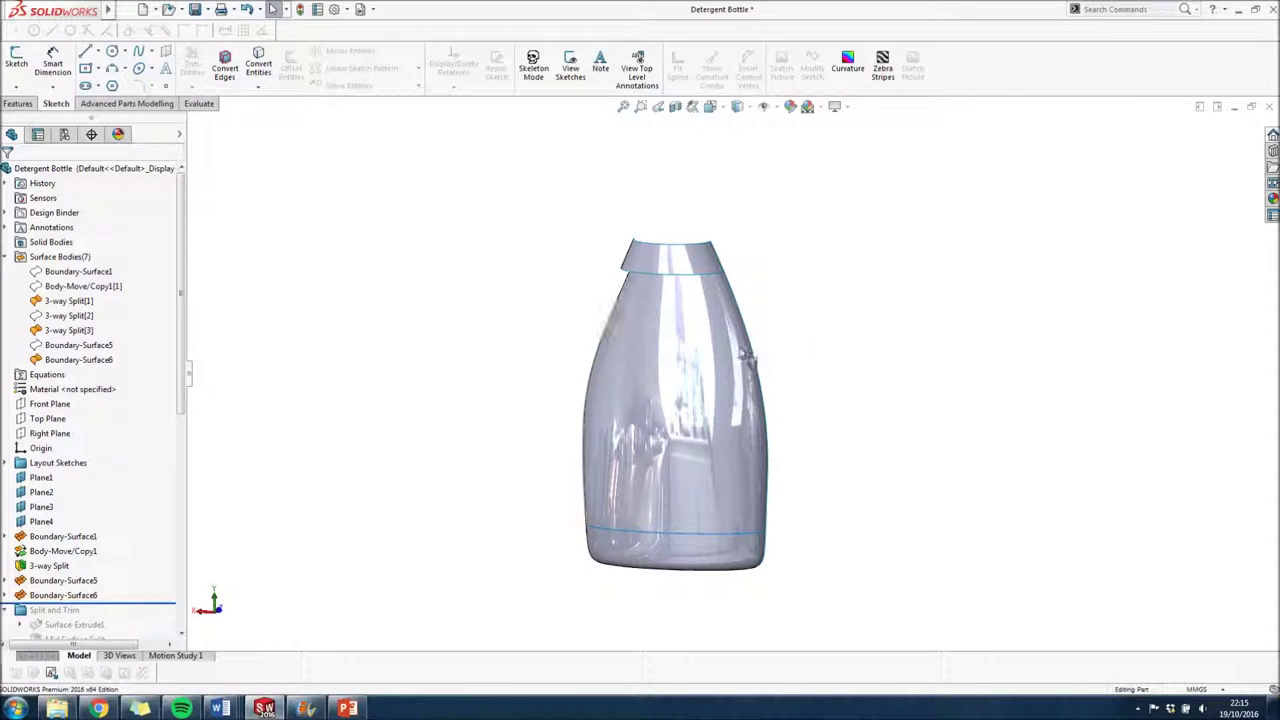
- Examine how the Boundary-Surface6 panel meets the neck and base surfaces, highlighting the base
{"action": "scroll", "coordinate": [737, 529], "scroll_direction": "down", "scroll_amount": 2}
{"action": "middle_click_drag", "start_coordinate": [958, 492], "coordinate": [790, 308]}
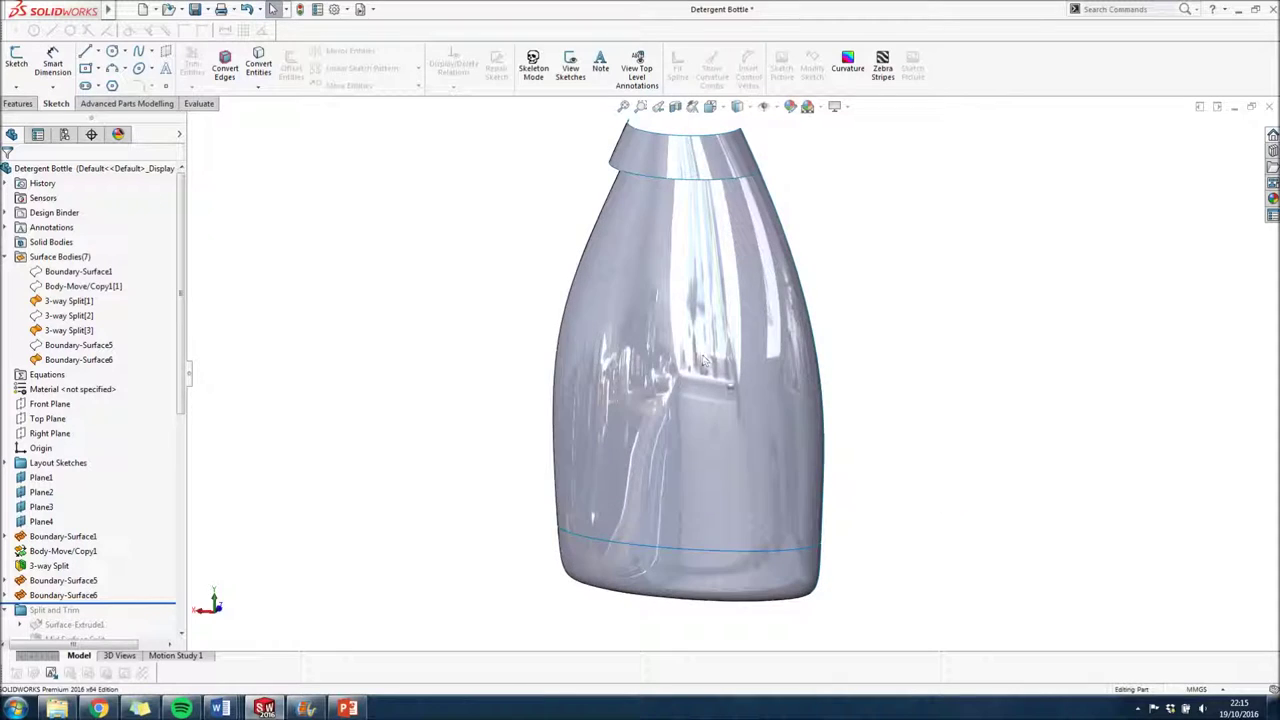
{"action": "left_click", "coordinate": [712, 578]}
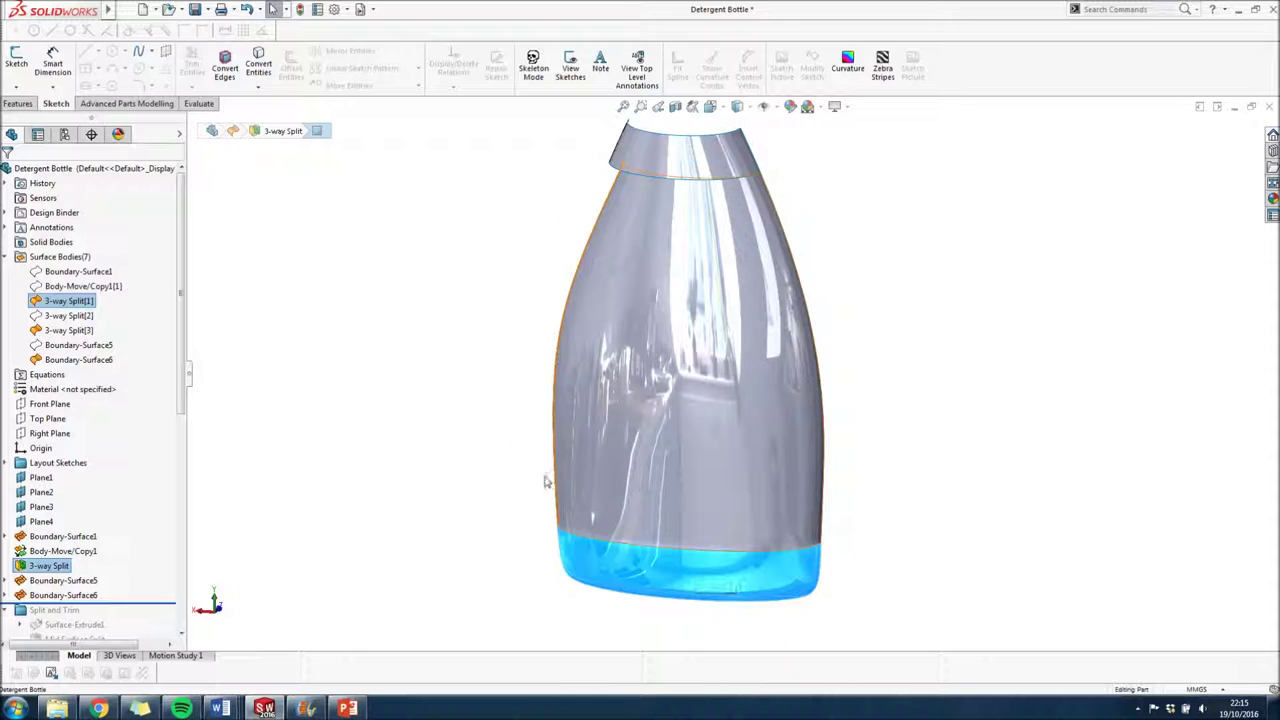
- Expand Boundary-Surface6 and inspect its Sketch23 side curves and the Sketch24 curve at the neck
{"action": "left_click", "coordinate": [5, 595]}
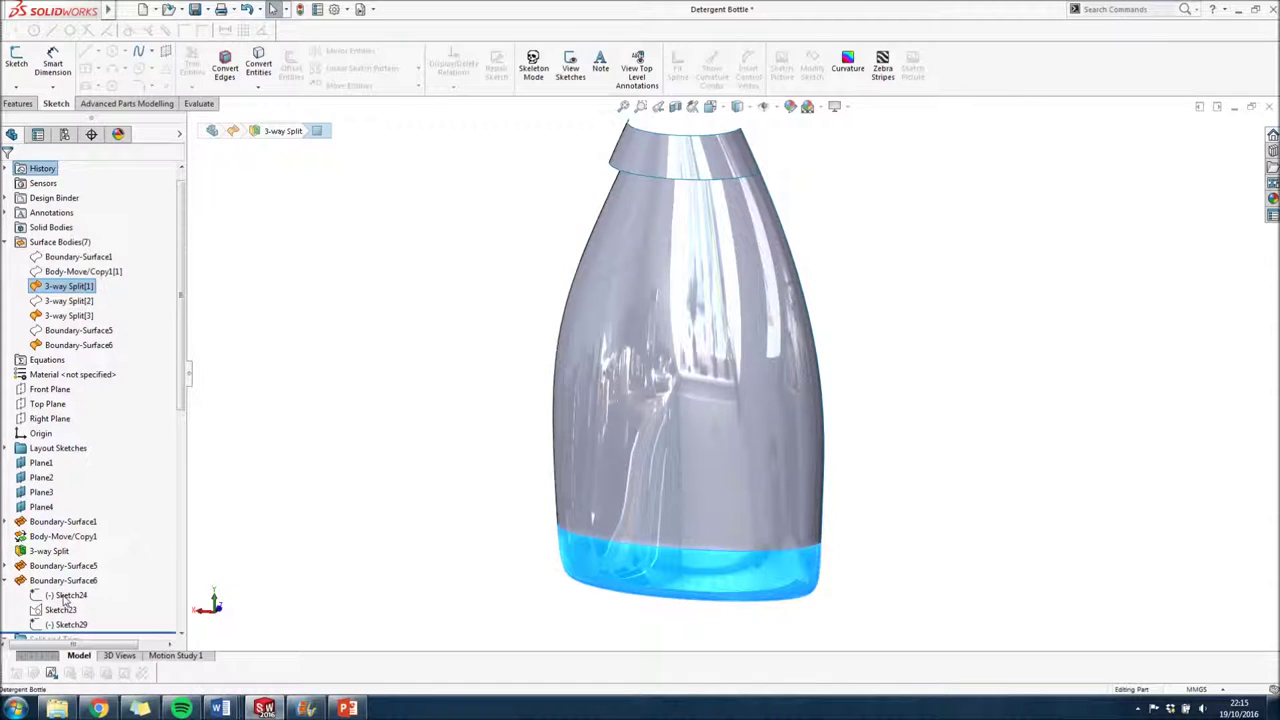
{"action": "left_click", "coordinate": [60, 608]}
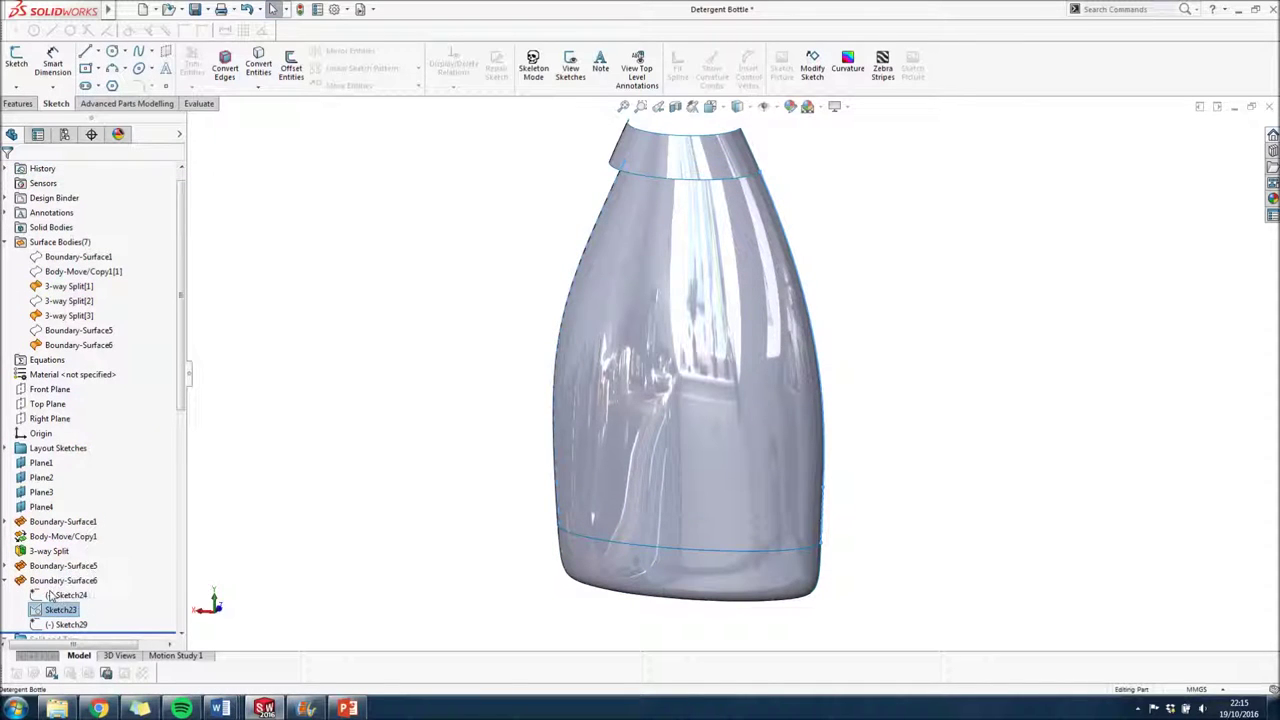
{"action": "left_click", "coordinate": [62, 595]}
{"action": "mouse_move", "coordinate": [586, 363]}
{"action": "middle_mouse_down"}
{"action": "mouse_move", "coordinate": [586, 320]}
{"action": "mouse_move", "coordinate": [573, 340]}
{"action": "middle_mouse_up"}
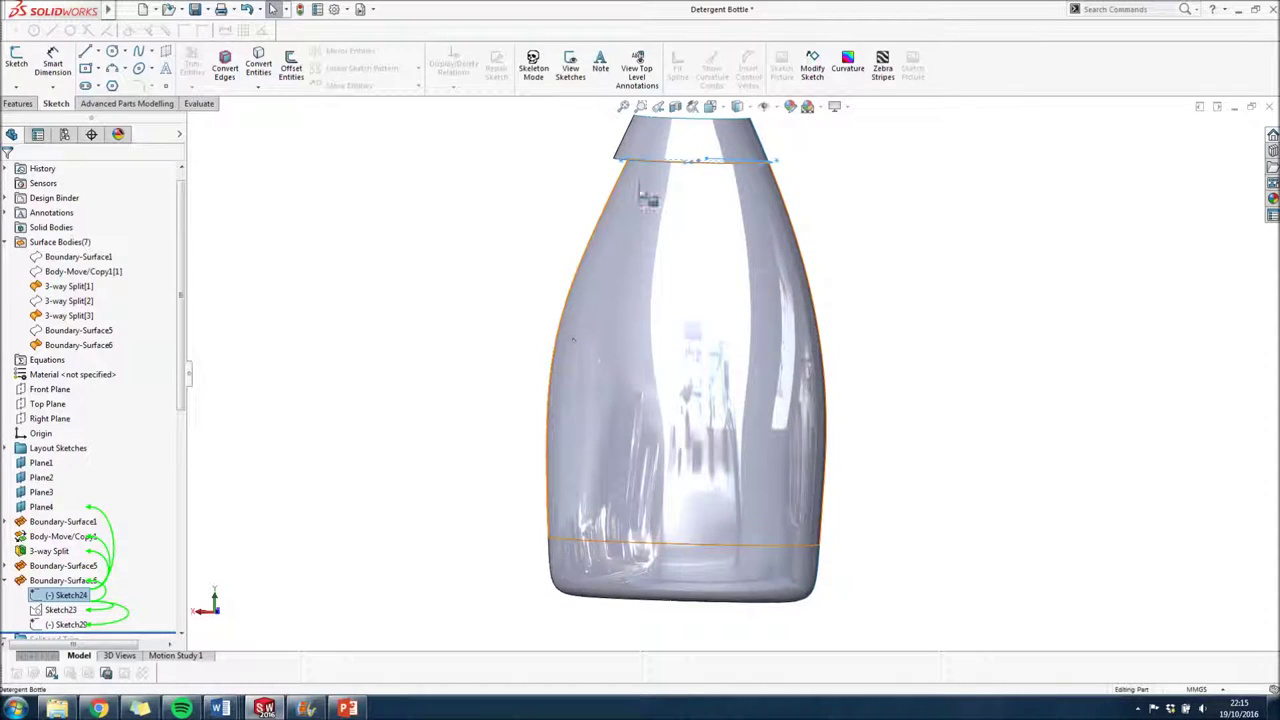
{"action": "middle_click_drag", "start_coordinate": [642, 196], "coordinate": [686, 318]}
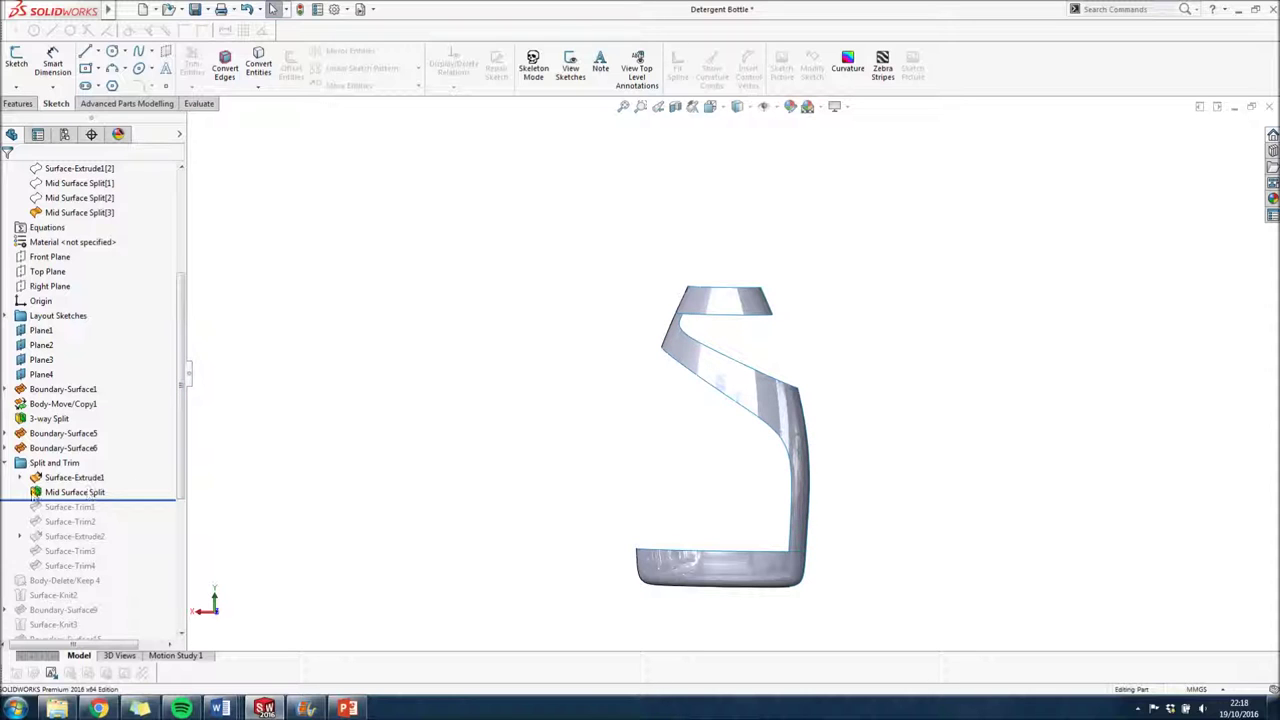
- Show the Surface-Extrude1 bodies and examine them against the edges of the diagonal Mid Surface Split band
{"action": "left_click", "coordinate": [49, 482]}
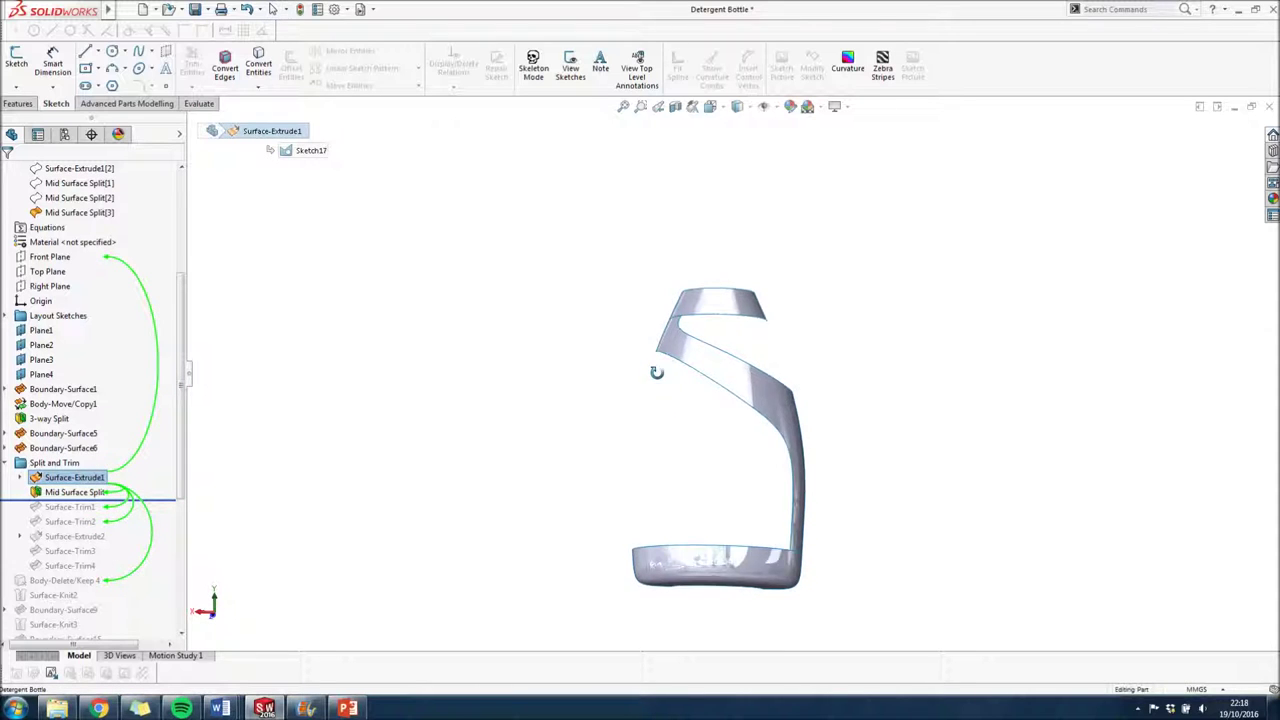
{"action": "right_click", "coordinate": [75, 477]}
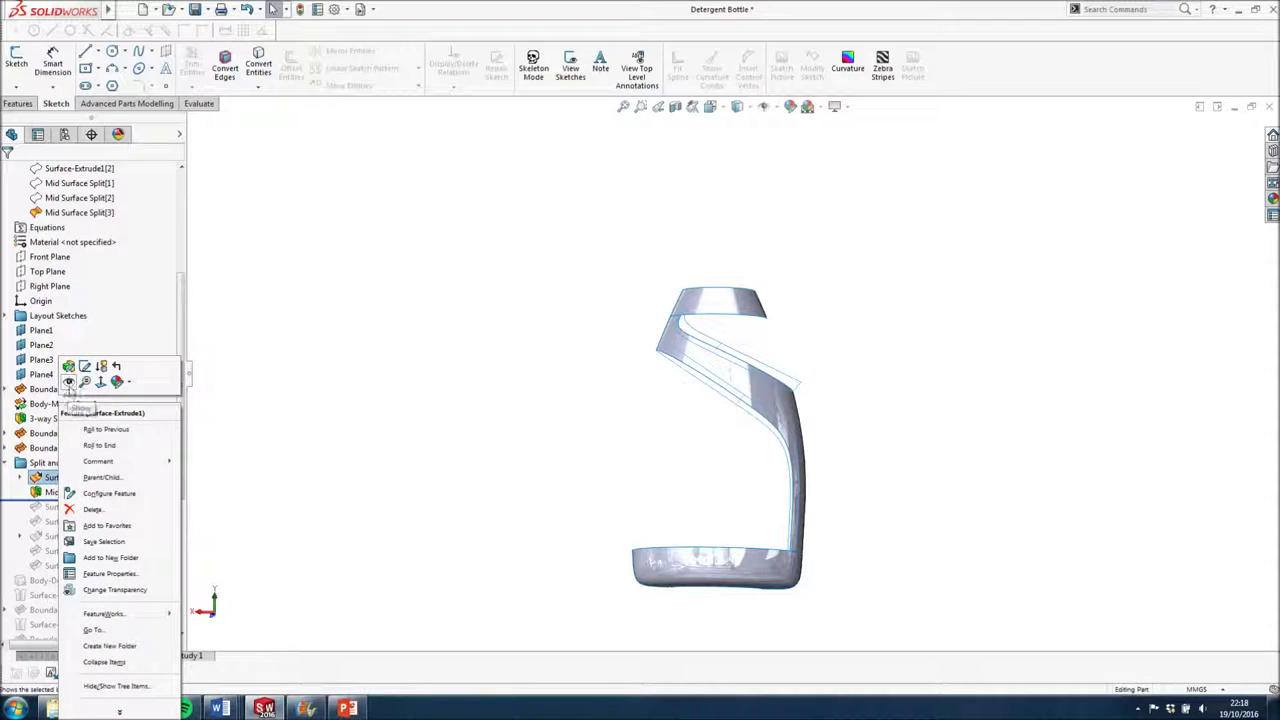
{"action": "left_click", "coordinate": [66, 380]}
{"action": "left_click", "coordinate": [854, 357]}
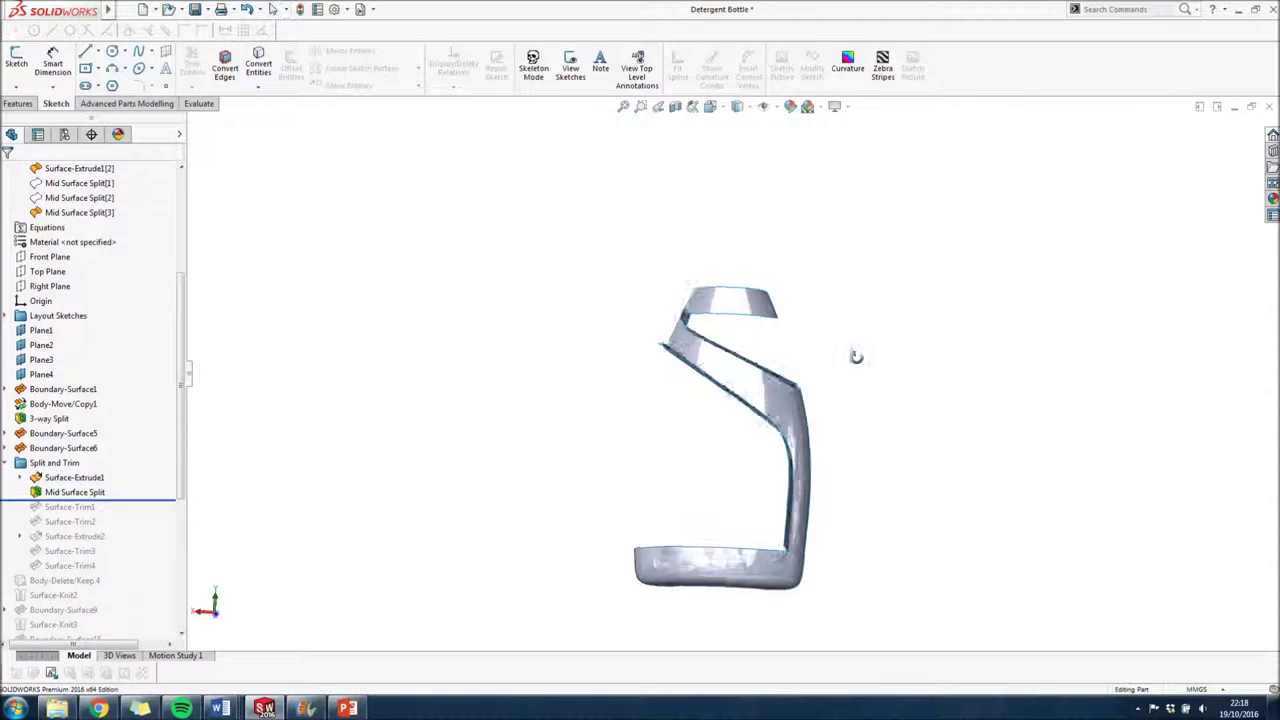
{"action": "scroll", "coordinate": [800, 355], "scroll_direction": "down", "scroll_amount": 2}
{"action": "scroll", "coordinate": [730, 370], "scroll_direction": "up", "scroll_amount": 3}
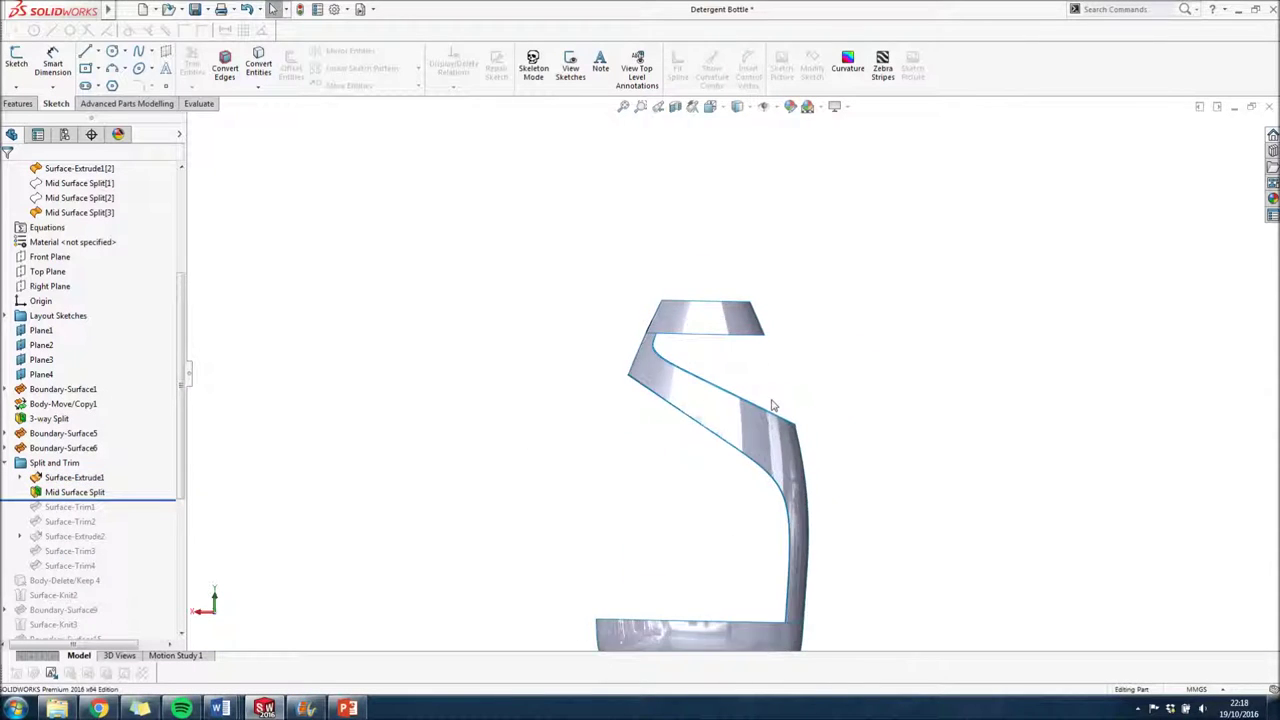
- Open Sketch17 of Surface-Extrude1 for editing, examine its two diagonal curves, and exit the sketch
{"action": "left_click", "coordinate": [19, 477]}
{"action": "right_click", "coordinate": [72, 493]}
{"action": "left_click", "coordinate": [82, 439]}
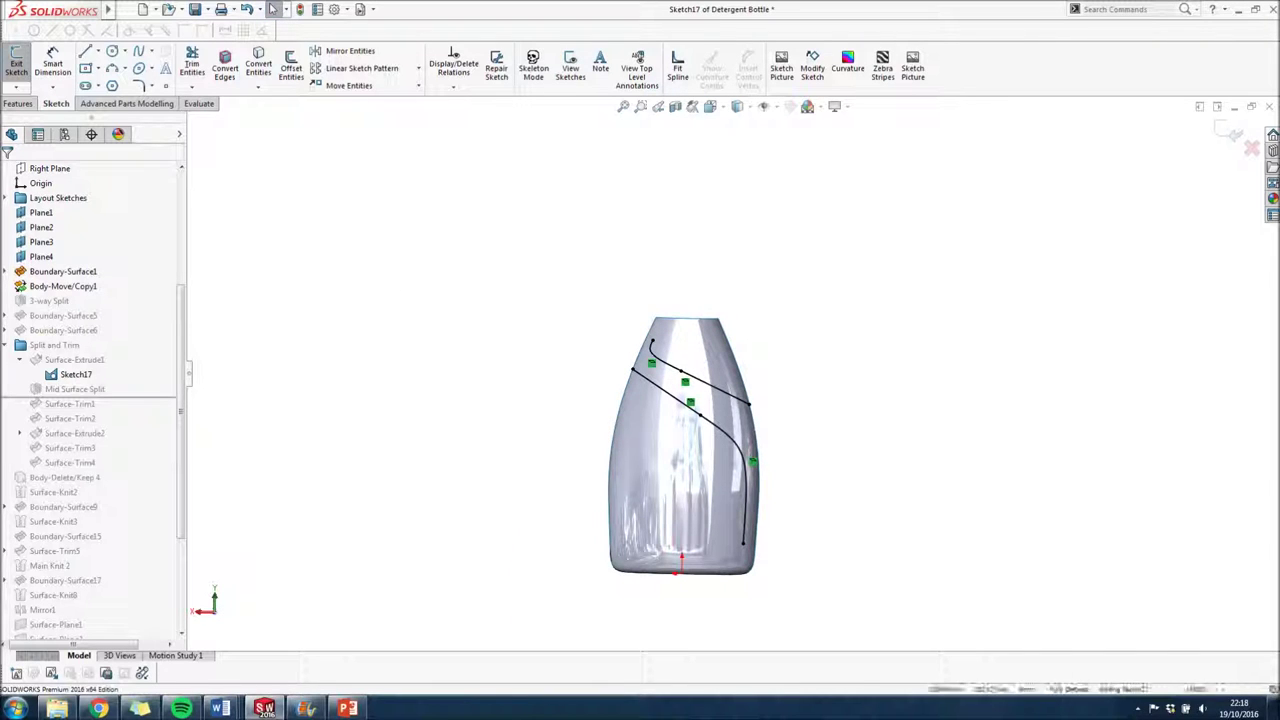
{"action": "left_click", "coordinate": [1221, 134]}
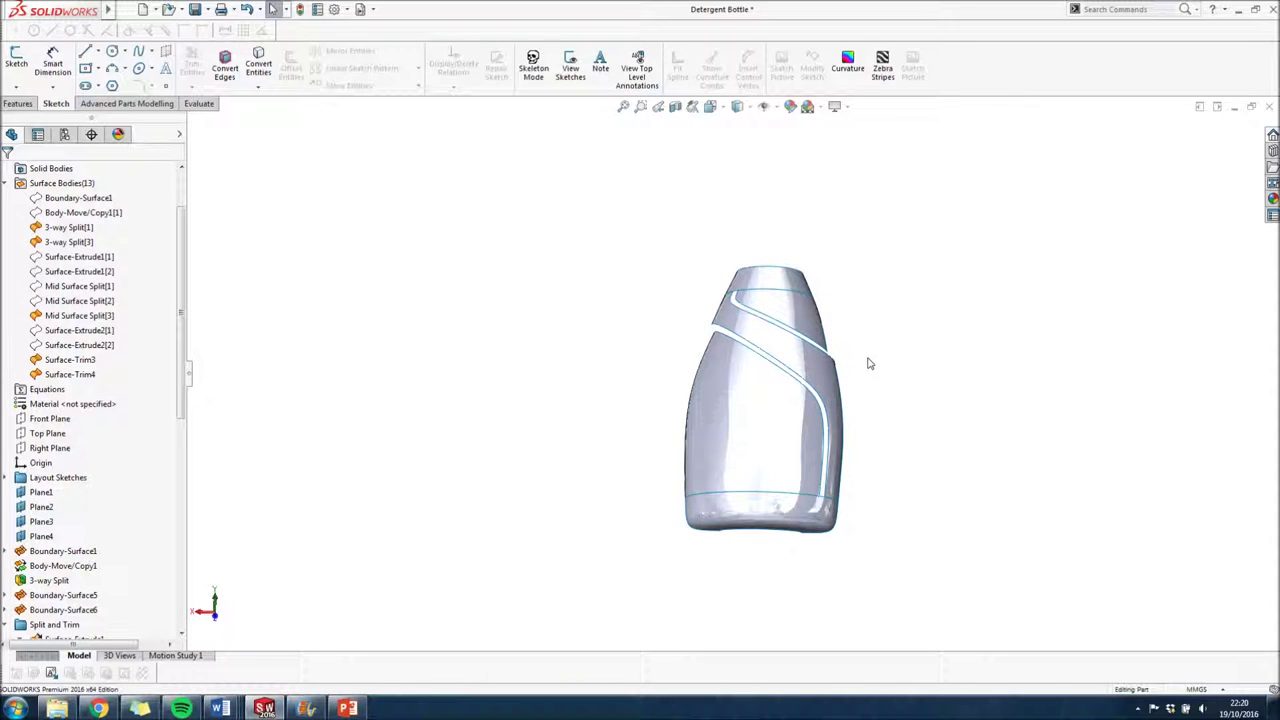
- Highlight Surface-Extrude2 and its Sketch26 to examine the curves along the two diagonal gaps
{"action": "scroll", "coordinate": [868, 364], "scroll_direction": "down", "scroll_amount": 2}
{"action": "scroll", "coordinate": [185, 340], "scroll_direction": "down", "scroll_amount": 5}
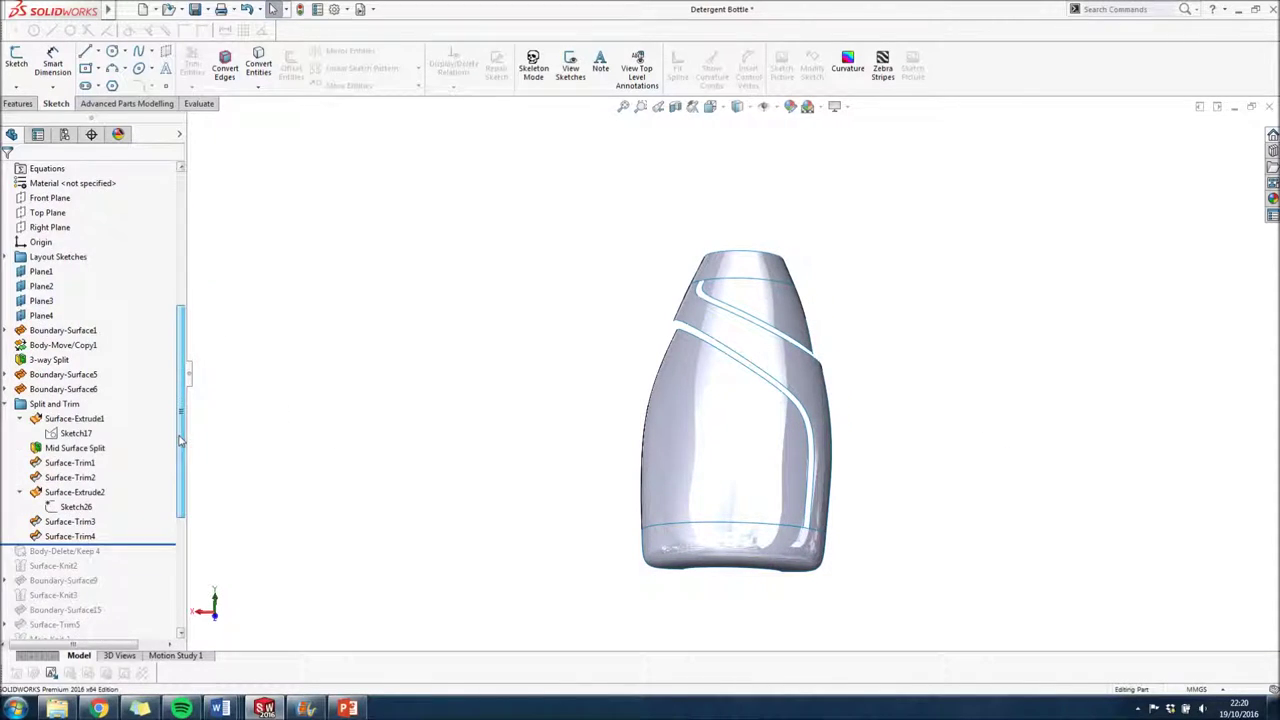
{"action": "left_click", "coordinate": [76, 492]}
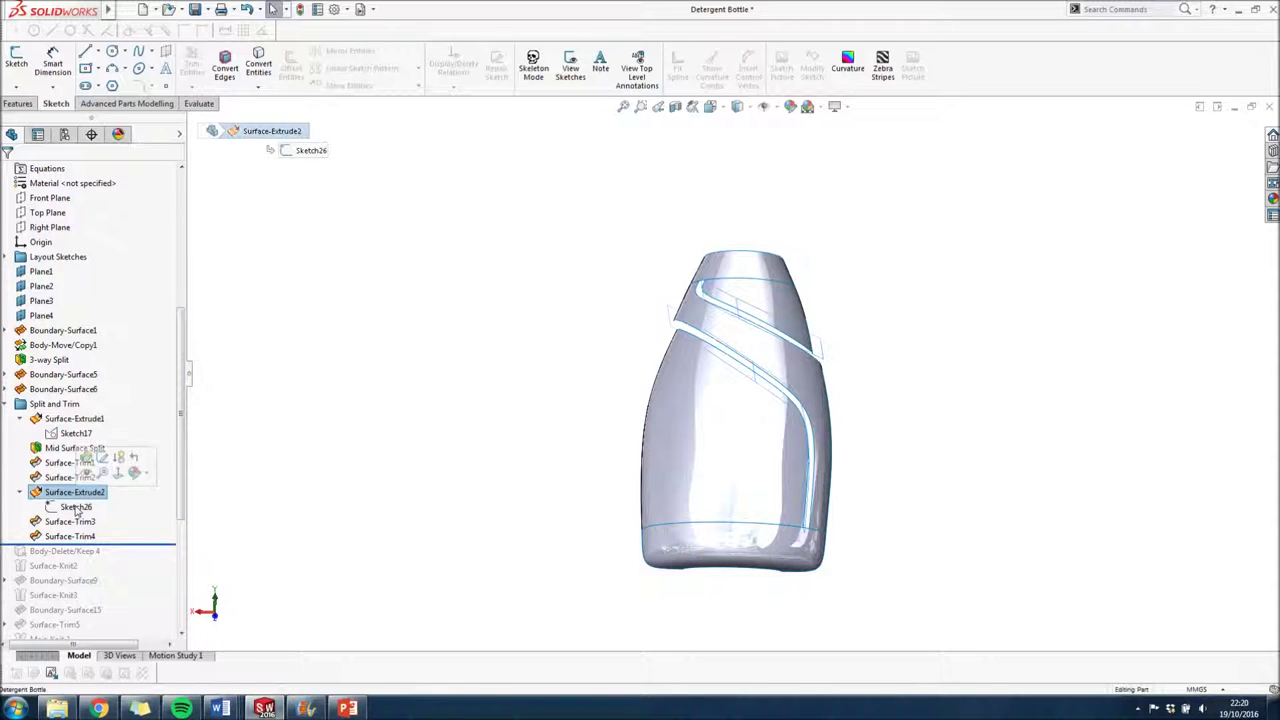
{"action": "left_click", "coordinate": [76, 507]}
{"action": "scroll", "coordinate": [643, 357], "scroll_direction": "up", "scroll_amount": 2}
{"action": "mouse_move", "coordinate": [643, 357]}
{"action": "middle_mouse_down"}
{"action": "mouse_move", "coordinate": [647, 410]}
{"action": "mouse_move", "coordinate": [651, 391]}
{"action": "middle_mouse_up"}
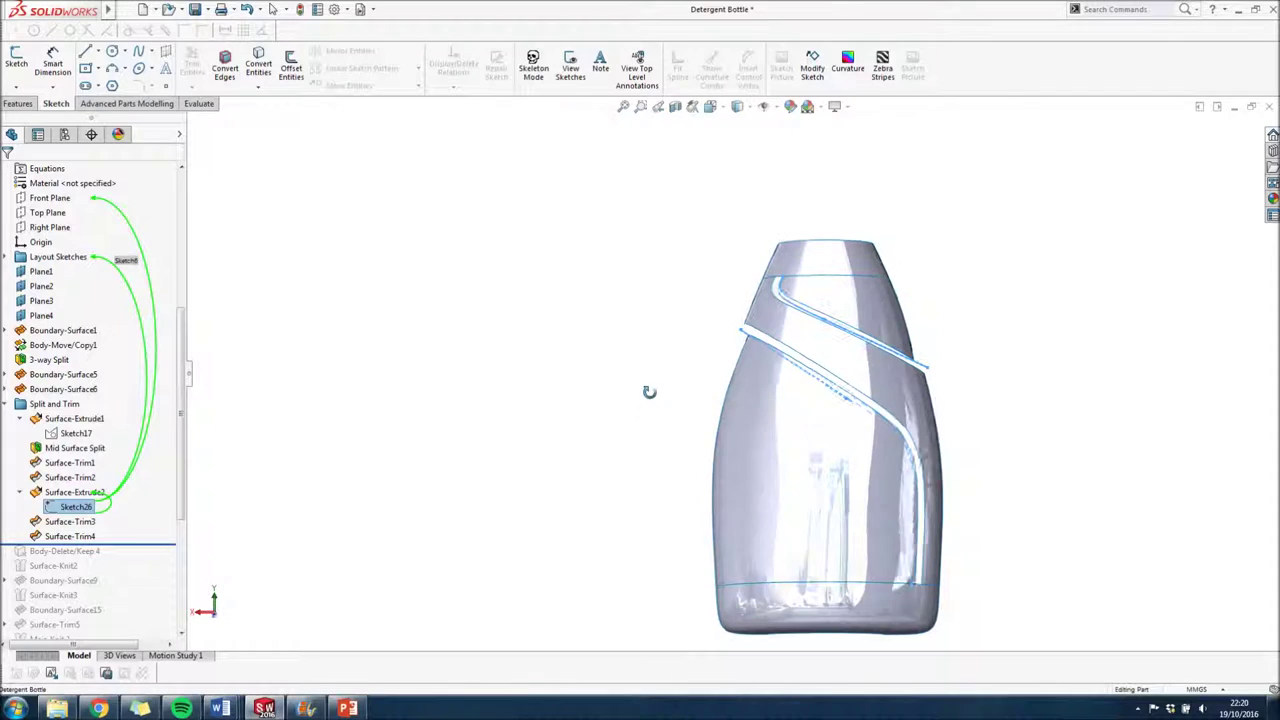
- Show the Surface-Extrude2 bodies and examine them from several angles where they cross the trimmed panels
{"action": "left_click", "coordinate": [48, 497]}
{"action": "right_click", "coordinate": [48, 497]}
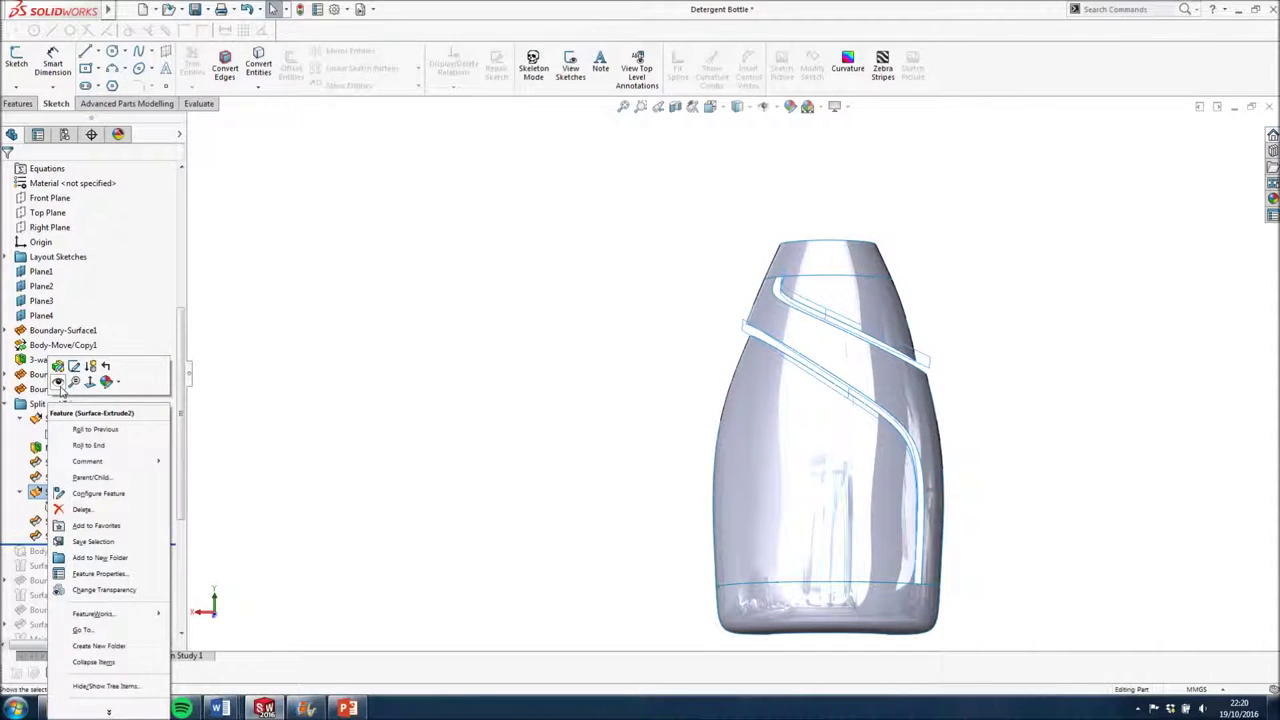
{"action": "left_click", "coordinate": [62, 393]}
{"action": "middle_click_drag", "start_coordinate": [523, 386], "coordinate": [580, 434]}
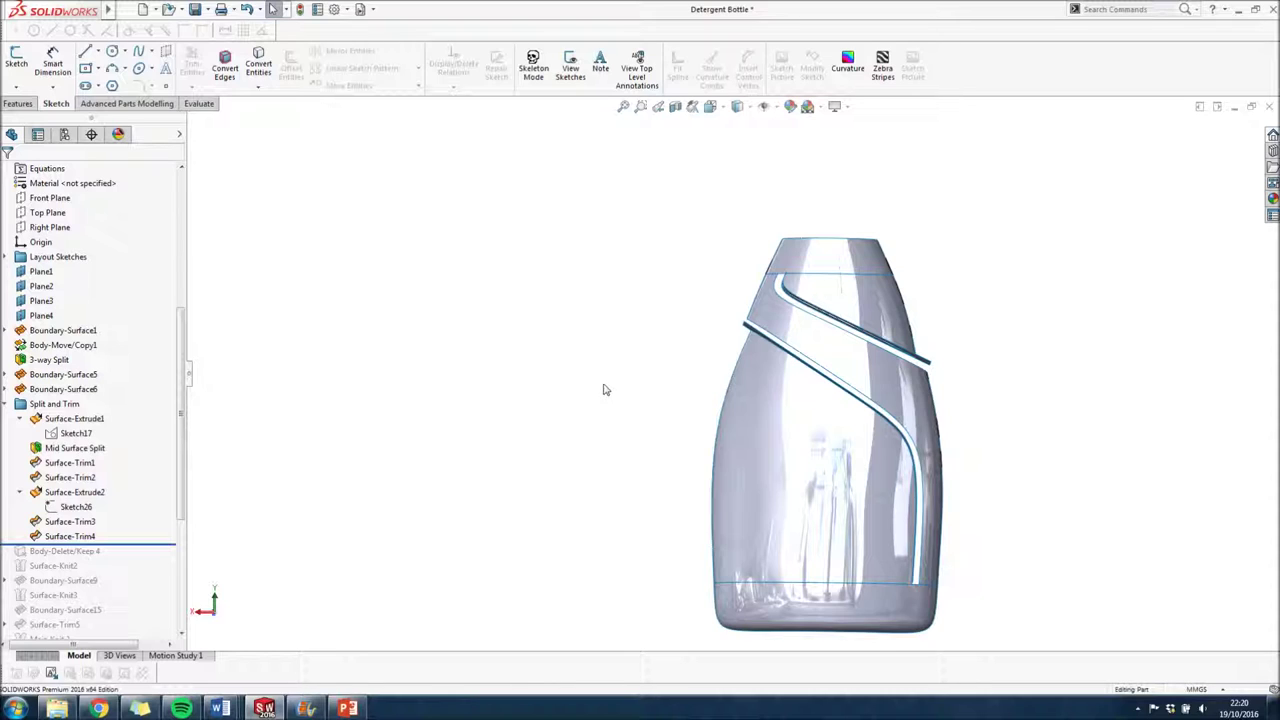
{"action": "middle_click_drag", "start_coordinate": [636, 416], "coordinate": [431, 423]}
- Hide the Surface-Extrude2 bodies and orbit the bottle to examine the two diagonal gaps
{"action": "right_click", "coordinate": [55, 492]}
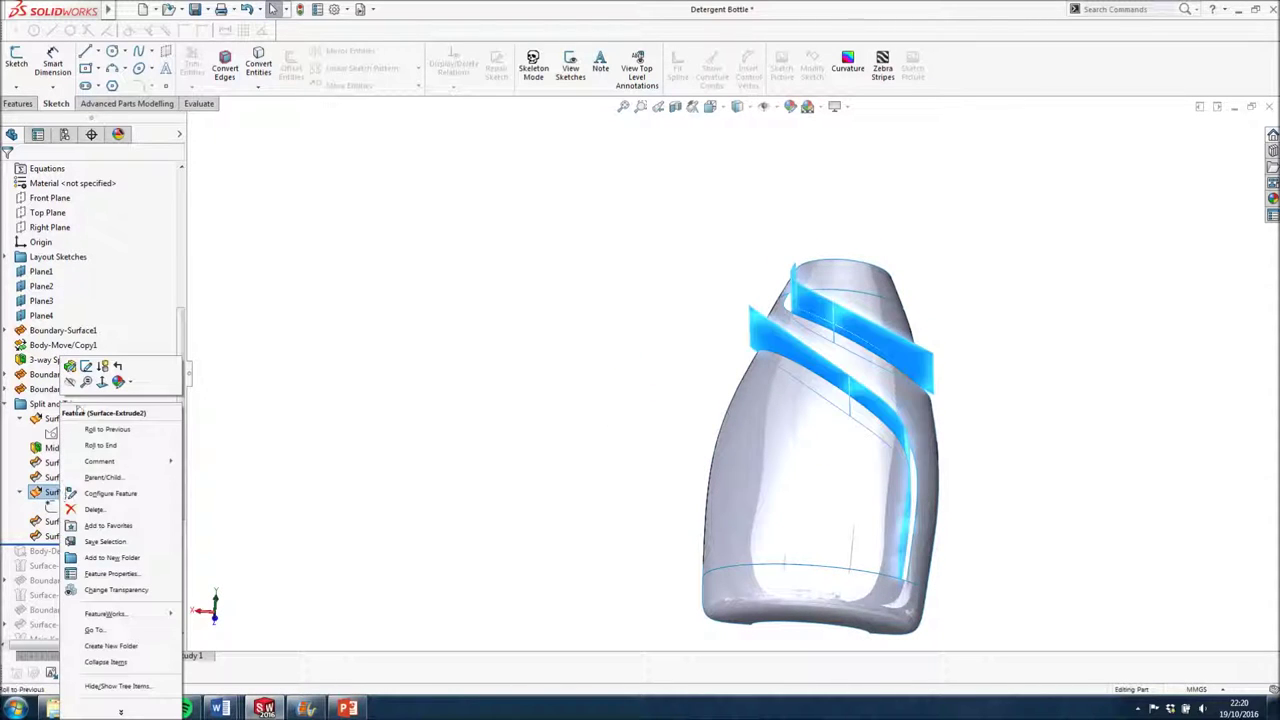
{"action": "left_click", "coordinate": [70, 381]}
{"action": "middle_click_drag", "start_coordinate": [357, 397], "coordinate": [449, 463]}
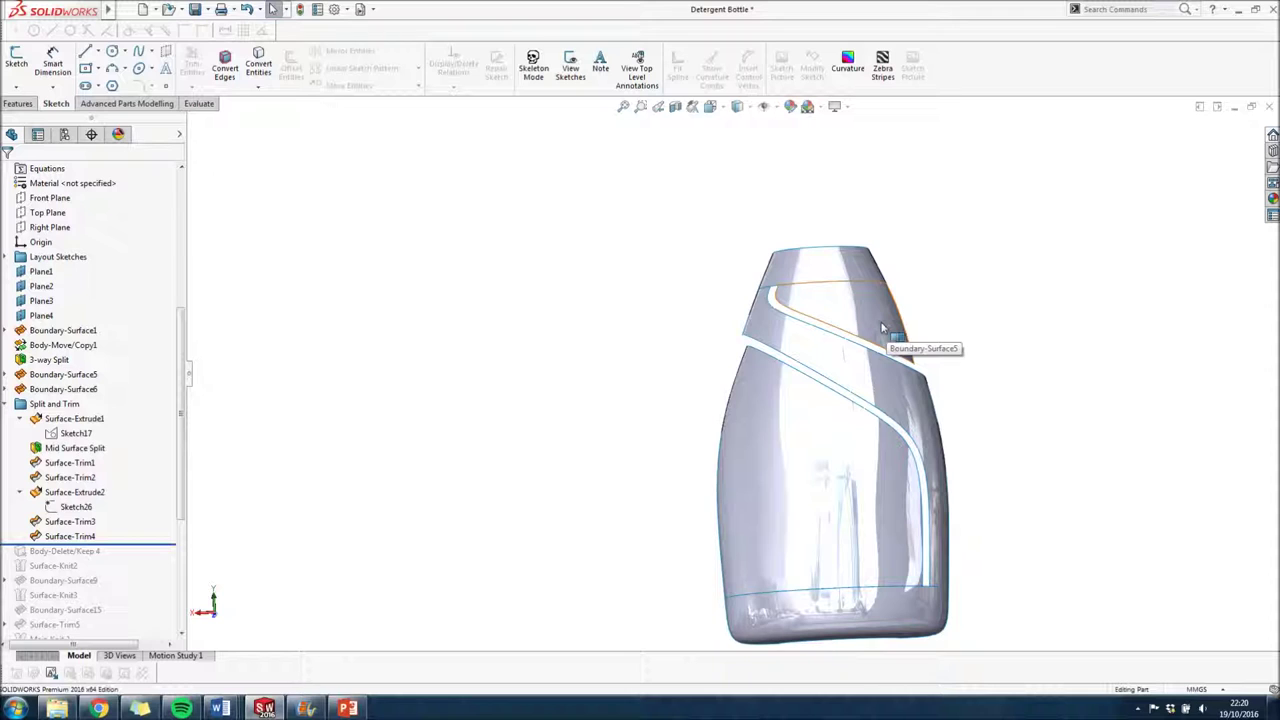
- Highlight Surface-Extrude2 to compare its extruded curves with the edges of the two diagonal gaps
{"action": "right_click", "coordinate": [68, 505]}
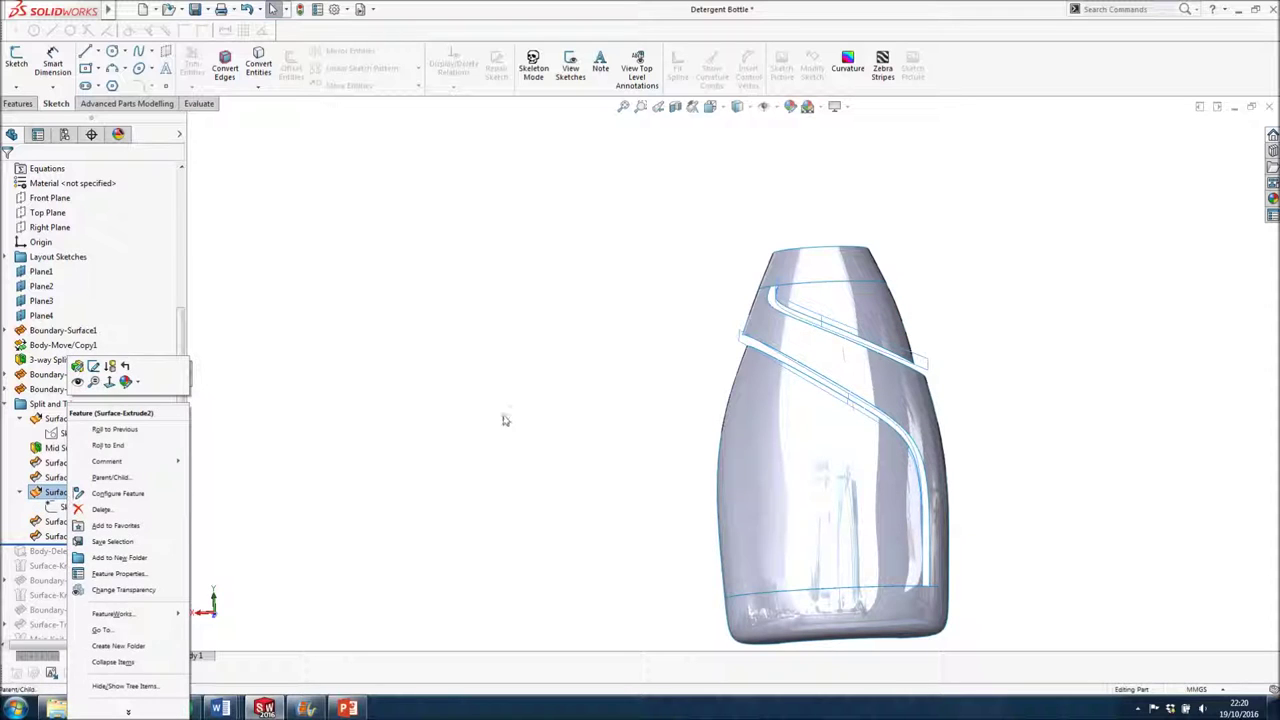
{"action": "left_click", "coordinate": [452, 405]}
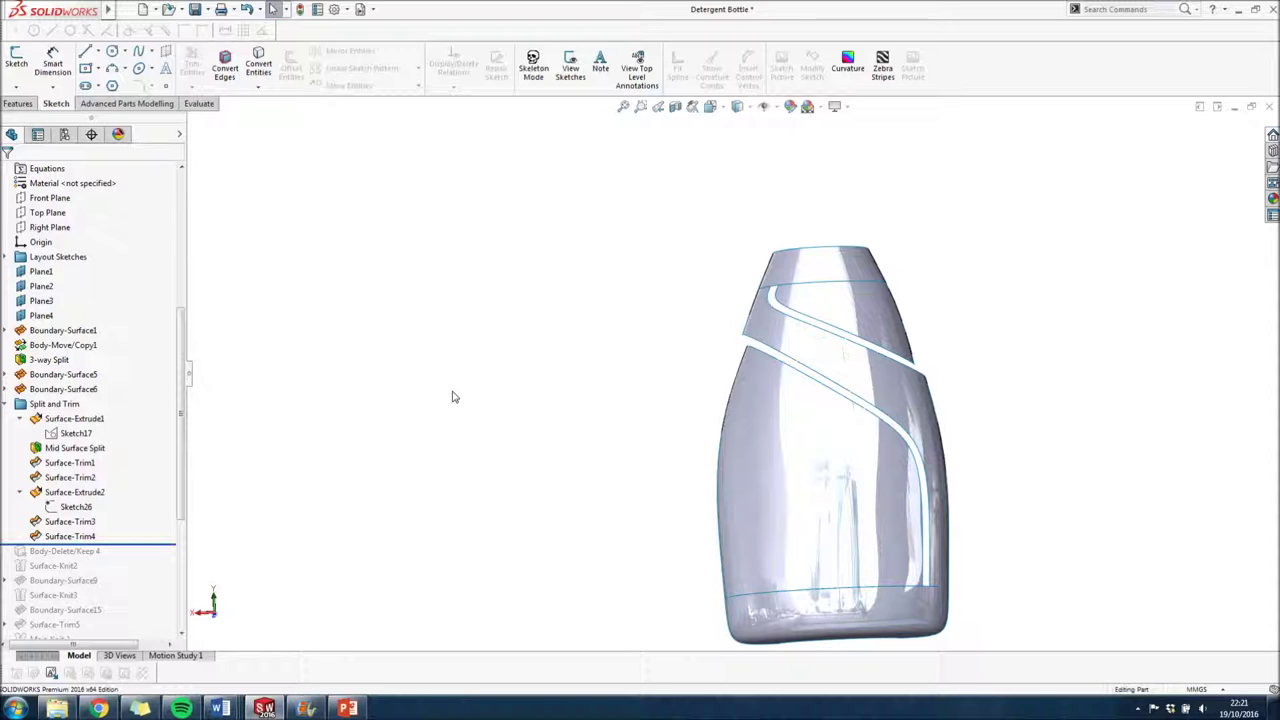
{"action": "right_click", "coordinate": [80, 492]}
{"action": "left_click", "coordinate": [118, 389]}
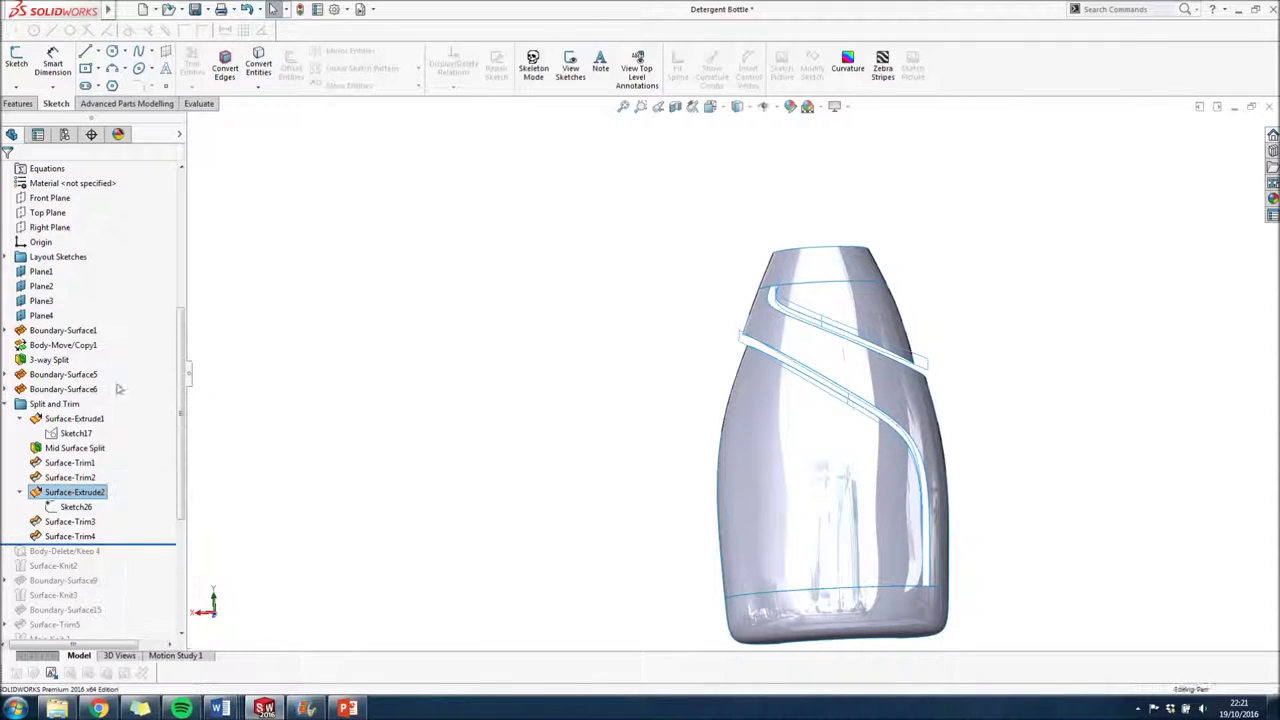
{"action": "mouse_move", "coordinate": [569, 417]}
{"action": "middle_mouse_down"}
{"action": "mouse_move", "coordinate": [617, 306]}
{"action": "mouse_move", "coordinate": [557, 323]}
{"action": "mouse_move", "coordinate": [560, 434]}
{"action": "middle_mouse_up"}
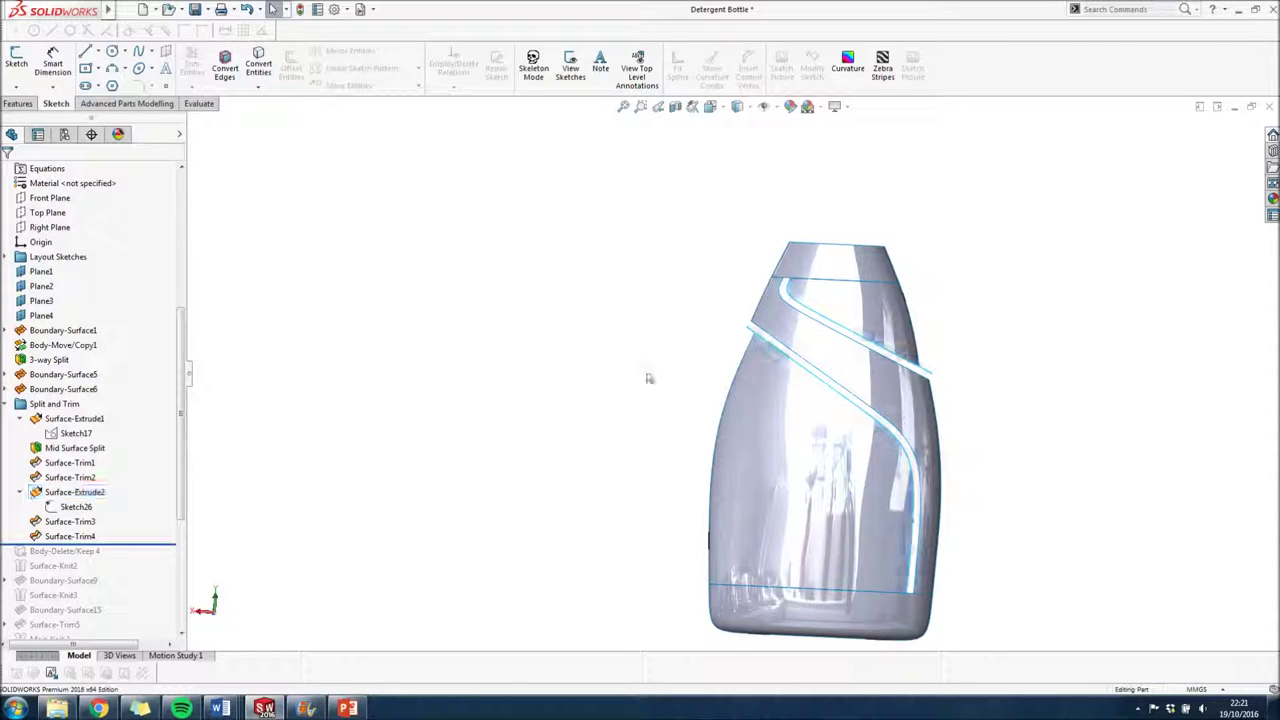
{"action": "left_click", "coordinate": [800, 445]}
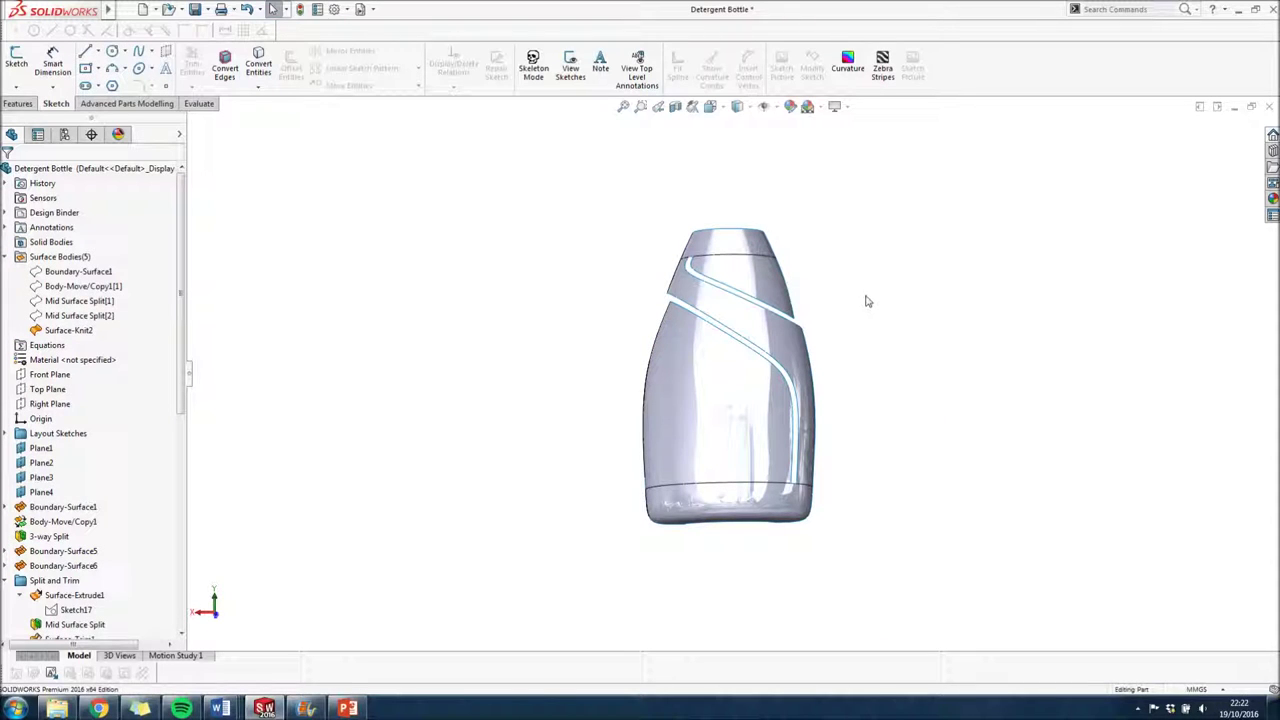
- Select Surface-Knit2 and the neck, diagonal band, base and panel faces to examine which surfaces the knit joins
{"action": "middle_click_drag", "start_coordinate": [837, 306], "coordinate": [856, 307]}
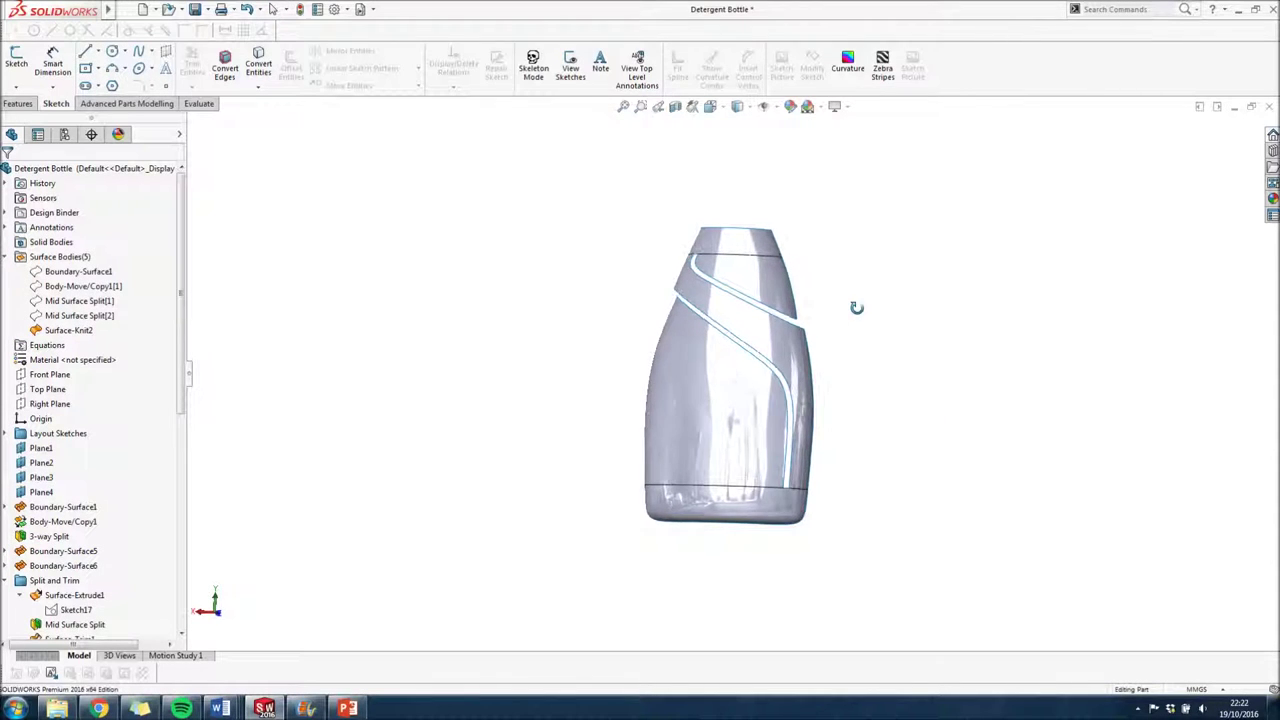
{"action": "left_click_drag", "start_coordinate": [182, 392], "coordinate": [186, 488]}
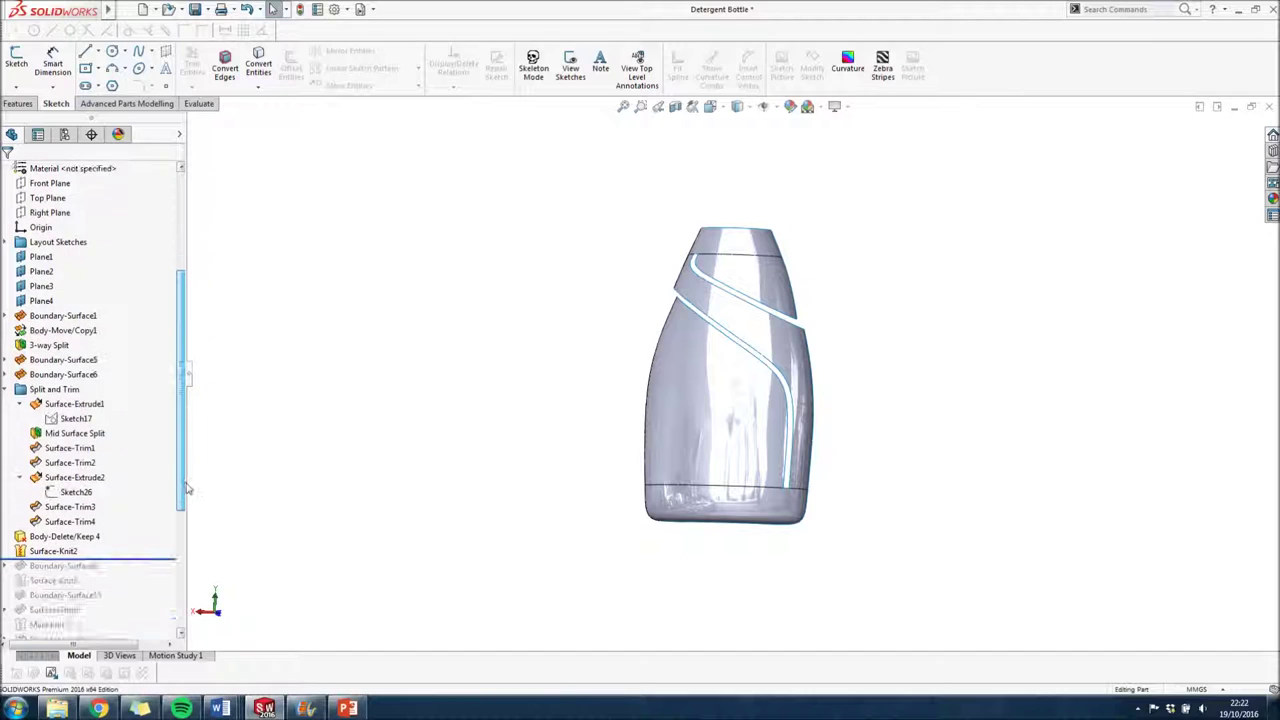
{"action": "left_click", "coordinate": [53, 551]}
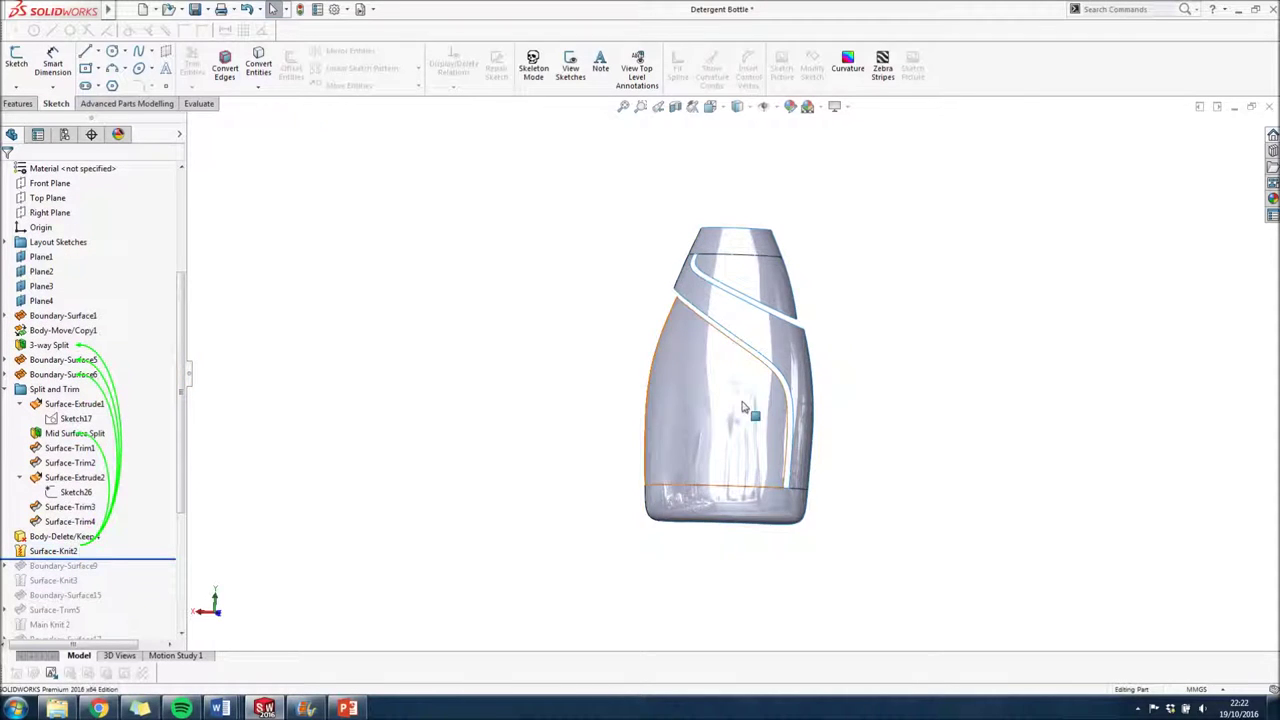
{"action": "scroll", "coordinate": [743, 407], "scroll_direction": "down", "scroll_amount": 3}
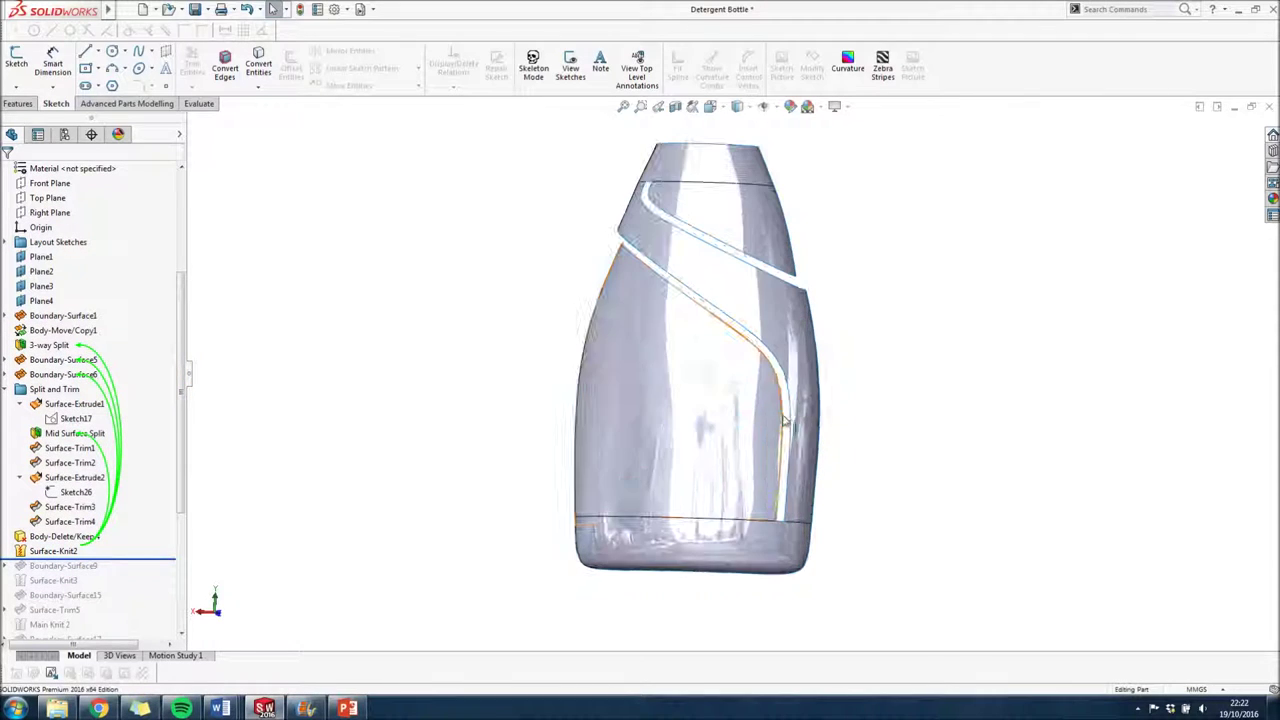
{"action": "left_click", "coordinate": [712, 200]}
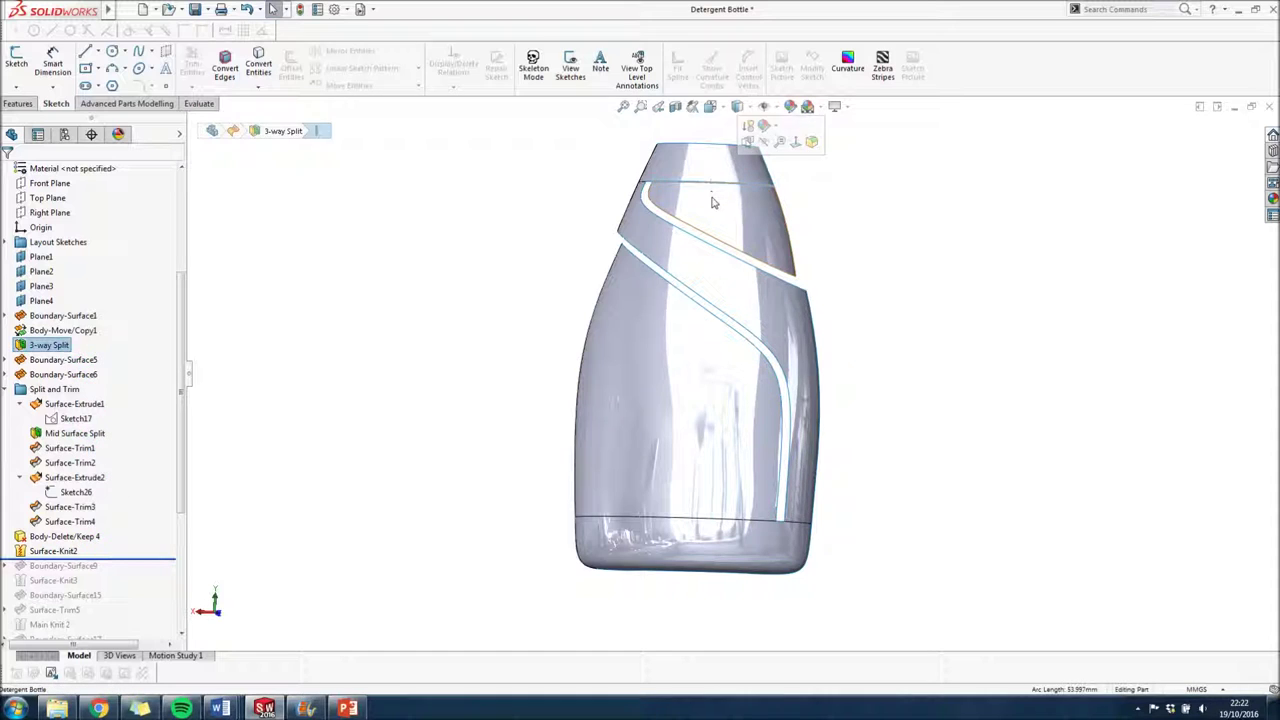
{"action": "left_click", "coordinate": [712, 200]}
{"action": "left_click", "coordinate": [700, 180]}
{"action": "left_click", "coordinate": [686, 243]}
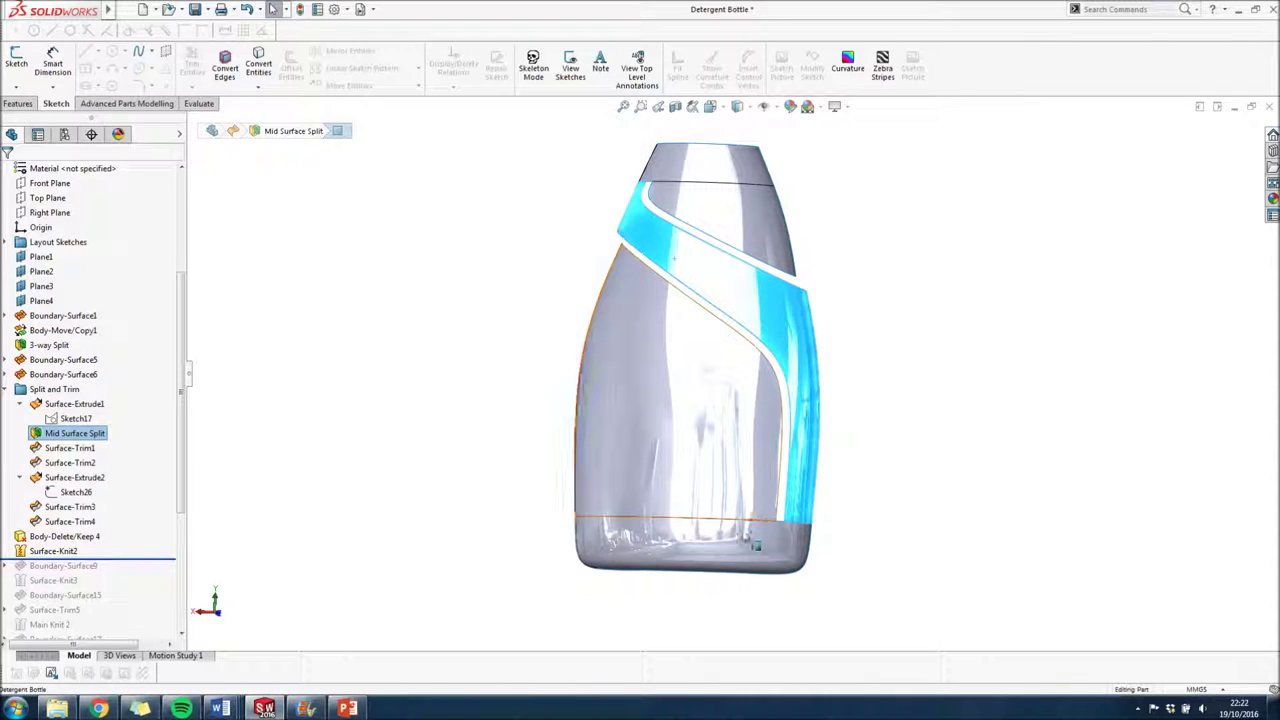
{"action": "left_click", "coordinate": [755, 545]}
{"action": "left_click", "coordinate": [650, 430]}
{"action": "left_click", "coordinate": [462, 397]}
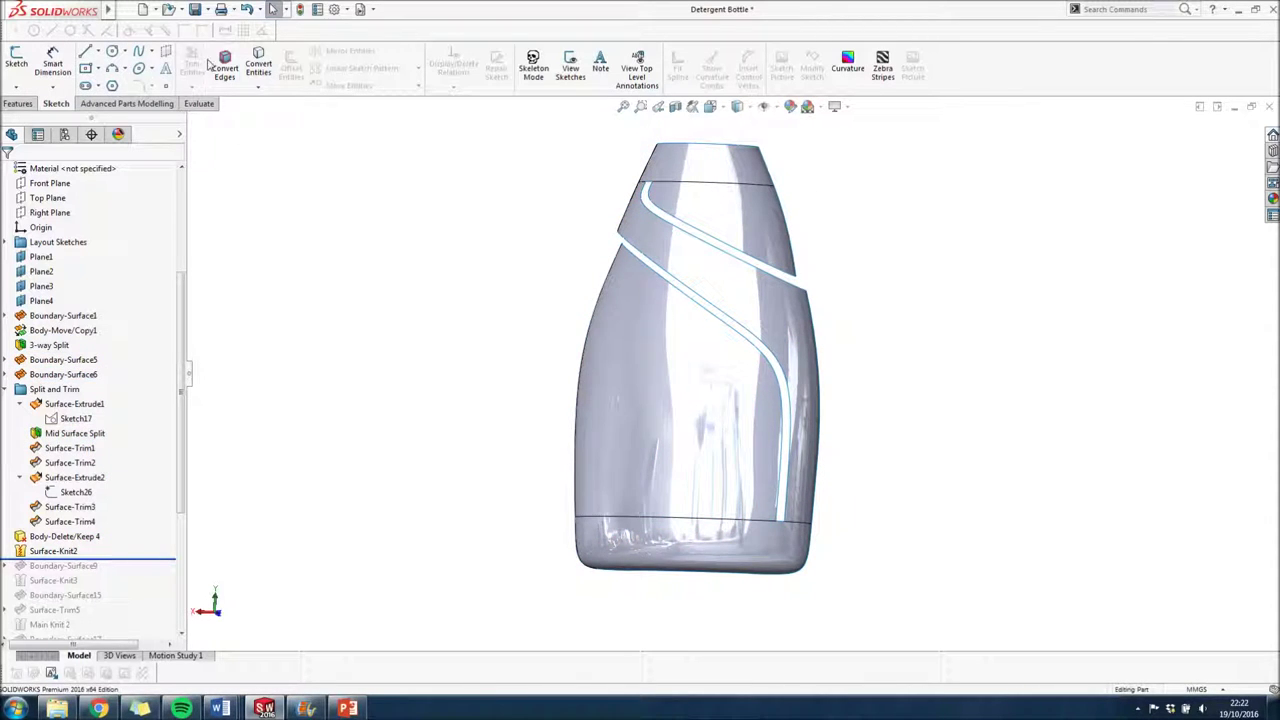
- Remove the tangent edges from the model display
{"action": "left_click", "coordinate": [174, 9]}
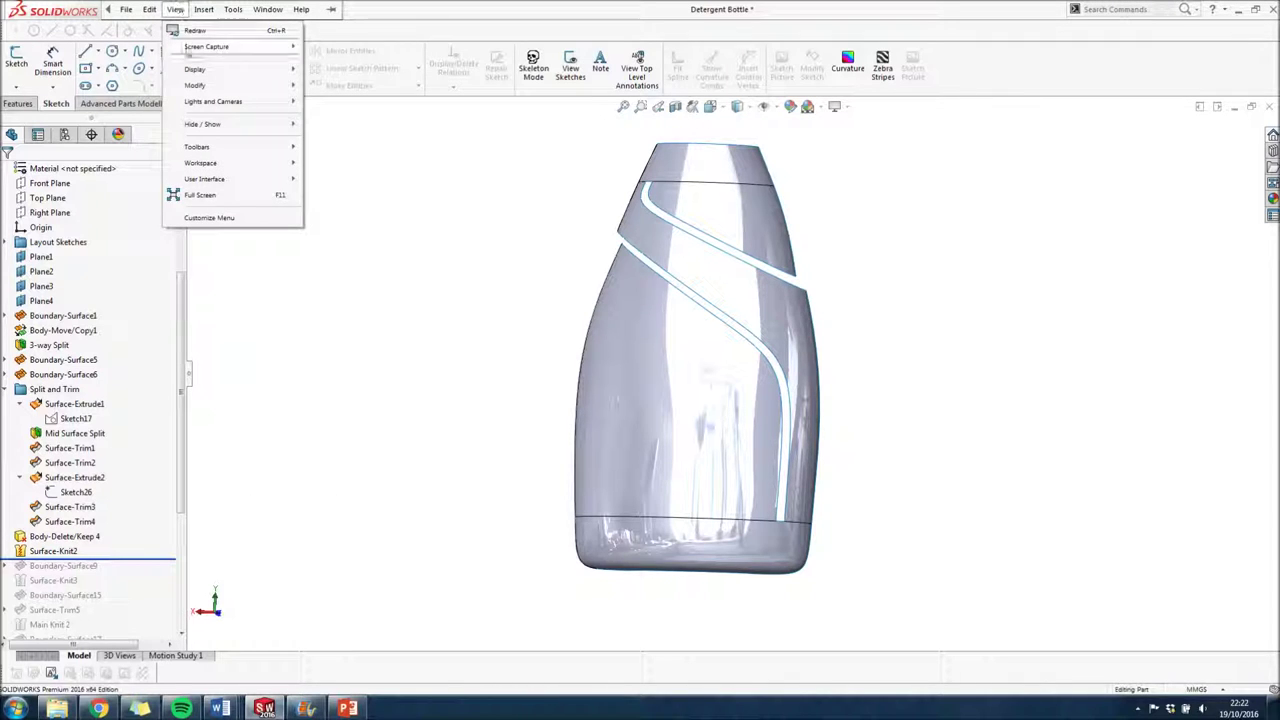
{"action": "mouse_move", "coordinate": [196, 70]}
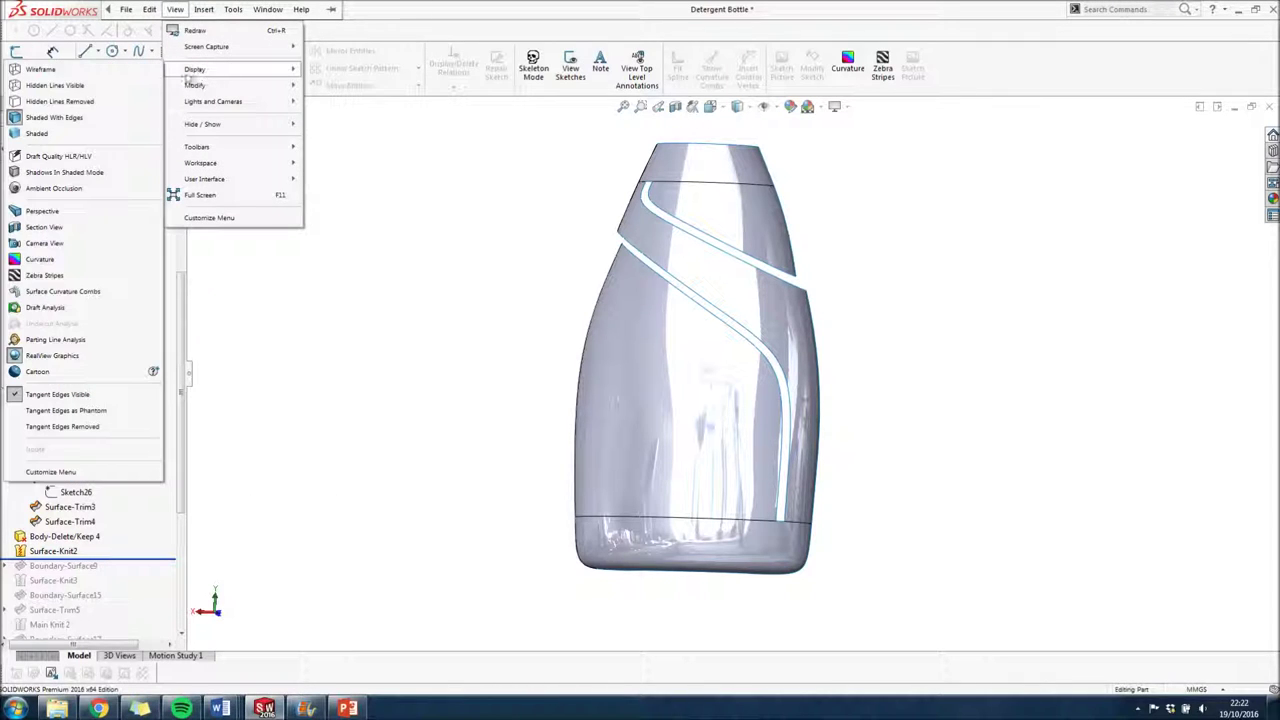
{"action": "left_click", "coordinate": [90, 426]}
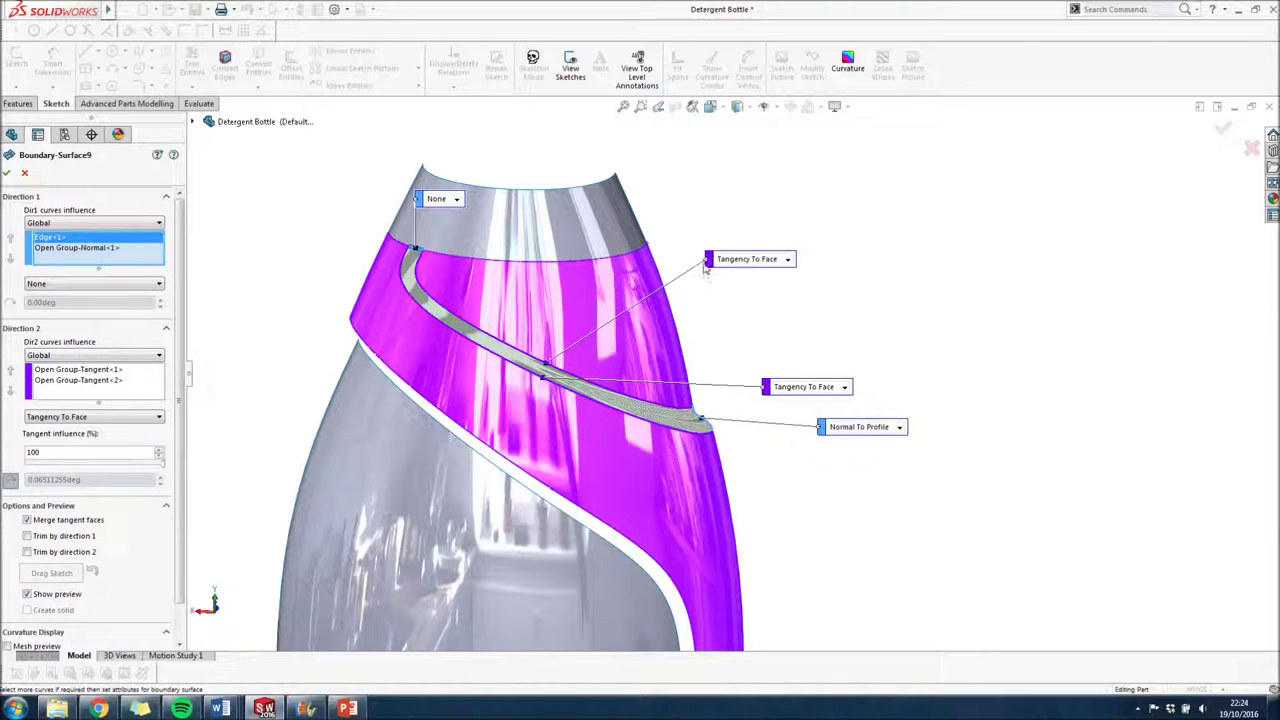
- Spread out the constraint callouts of Boundary-Surface9, examine how it fills the upper diagonal gap, and close its definition
{"action": "left_click_drag", "start_coordinate": [724, 263], "coordinate": [731, 277]}
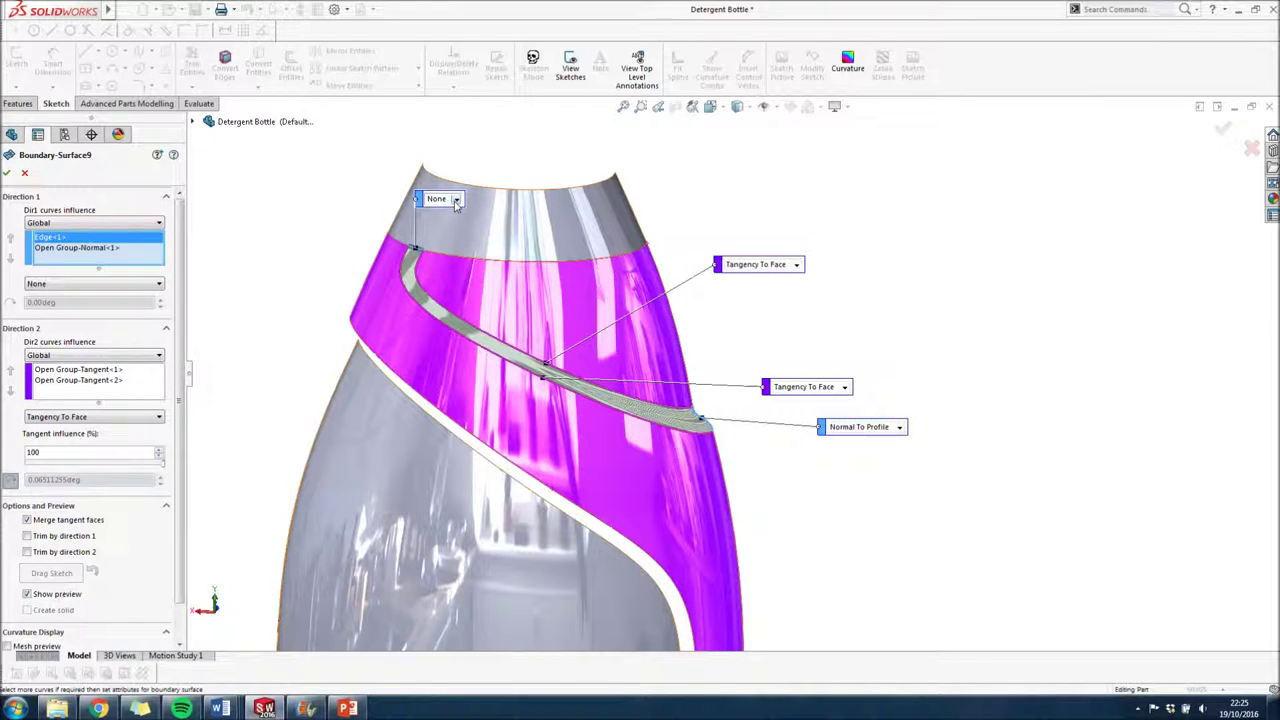
{"action": "left_click_drag", "start_coordinate": [456, 203], "coordinate": [367, 199]}
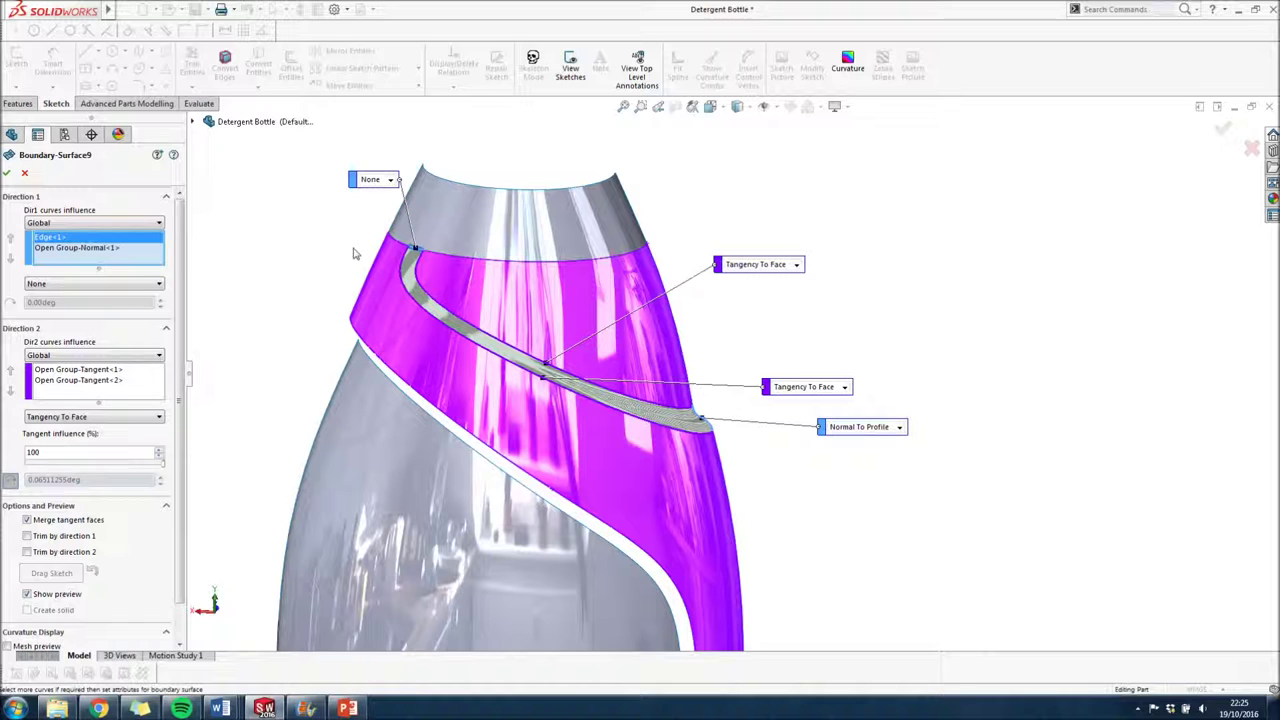
{"action": "middle_click_drag", "start_coordinate": [751, 446], "coordinate": [703, 422]}
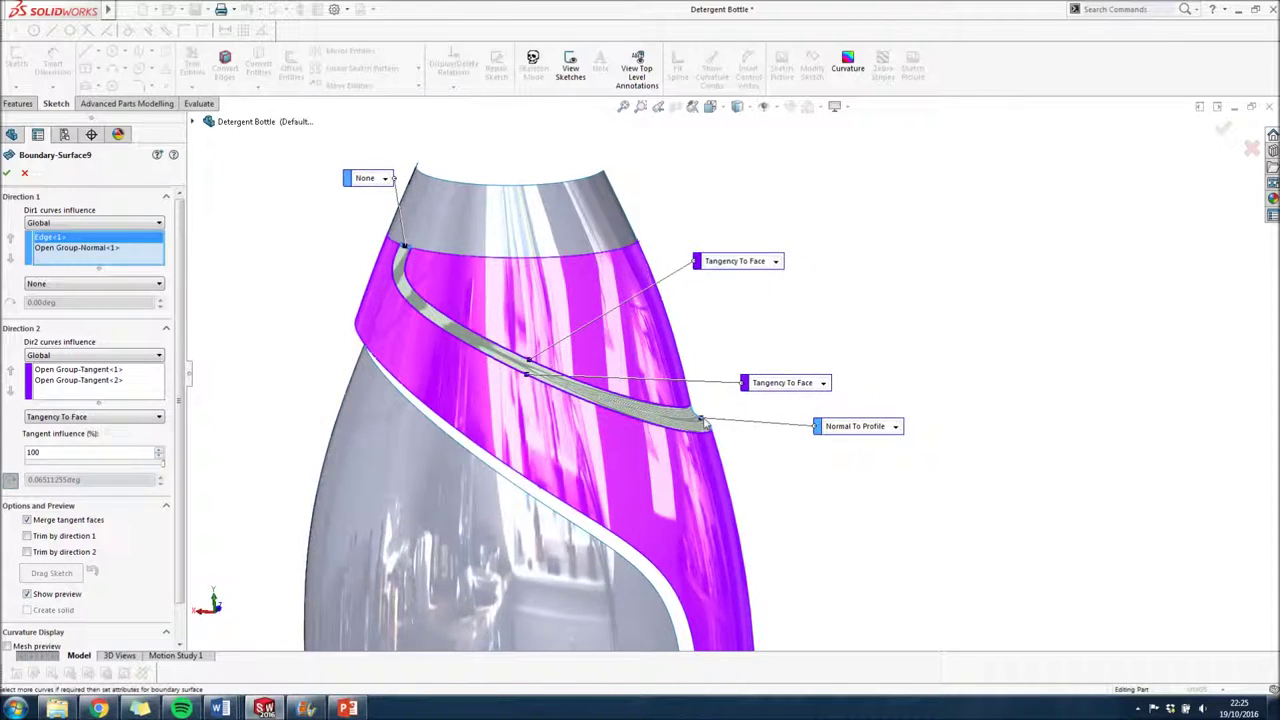
{"action": "scroll", "coordinate": [706, 420], "scroll_direction": "down", "scroll_amount": 3}
{"action": "scroll", "coordinate": [714, 416], "scroll_direction": "up", "scroll_amount": 2}
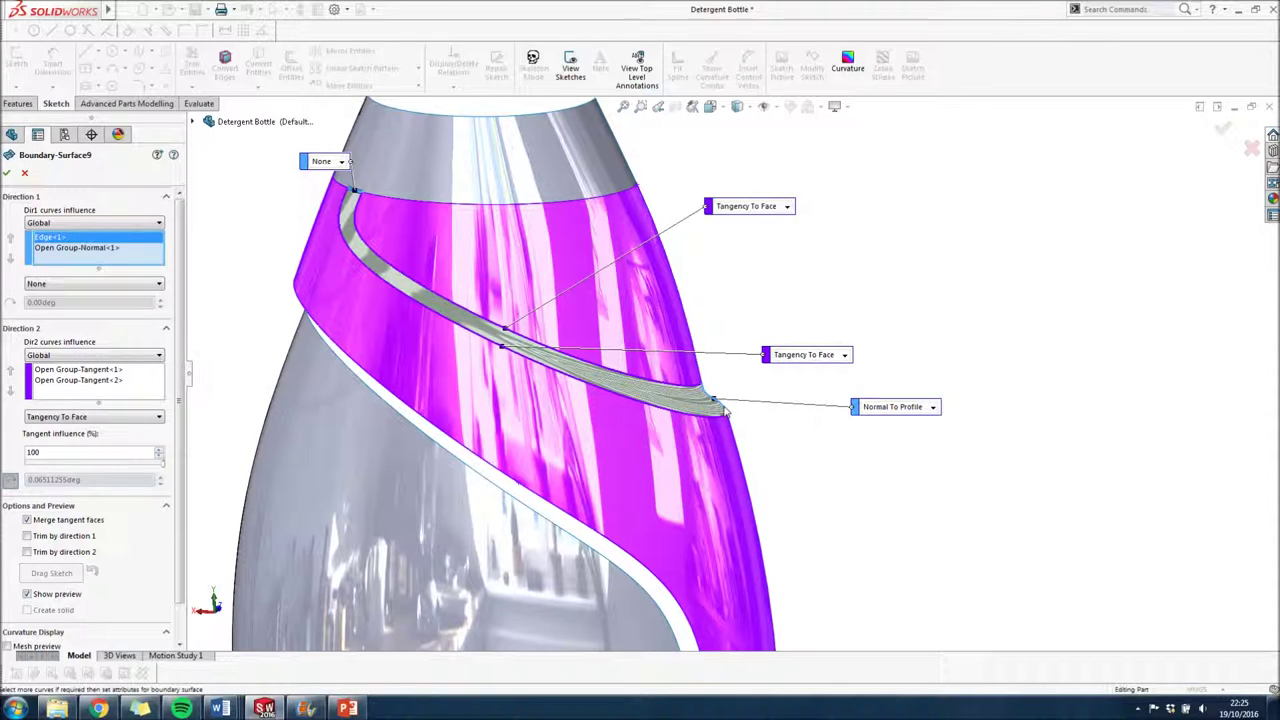
{"action": "key", "text": "Return"}
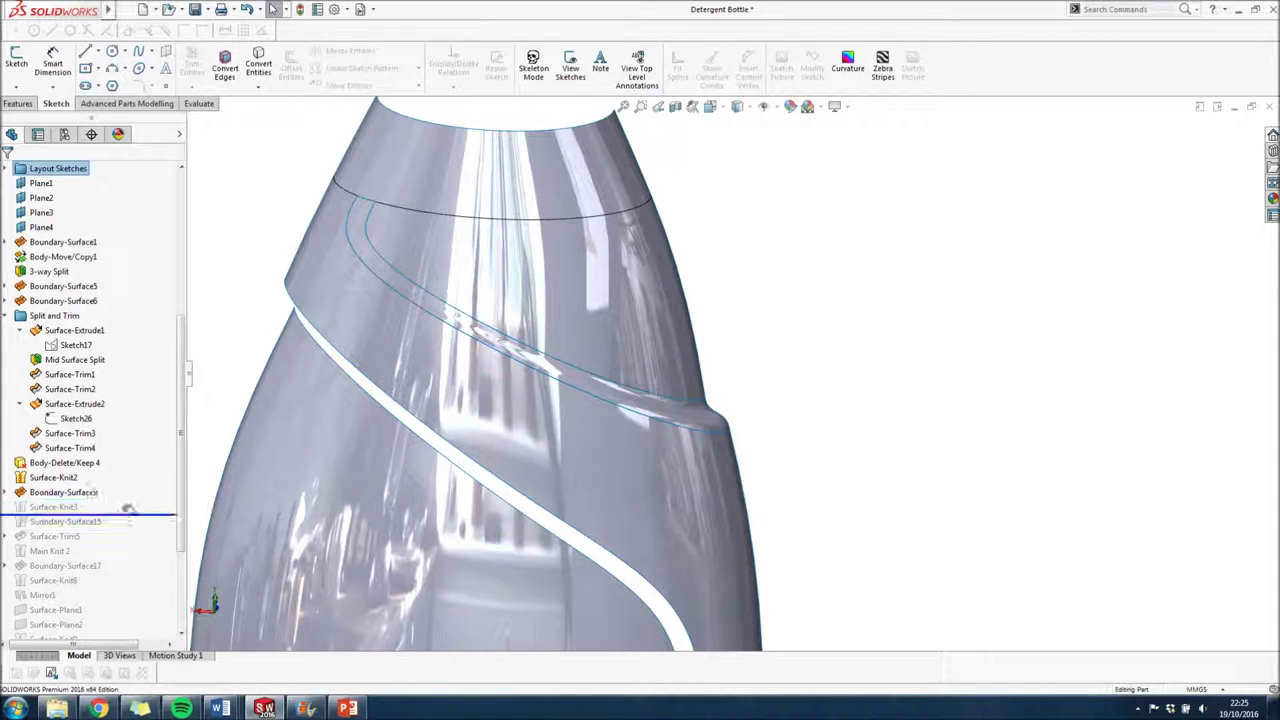
- Roll the feature history forward past Boundary-Surface15 and highlight this surface in the lower diagonal gap
{"action": "scroll", "coordinate": [740, 314], "scroll_direction": "up", "scroll_amount": 3}
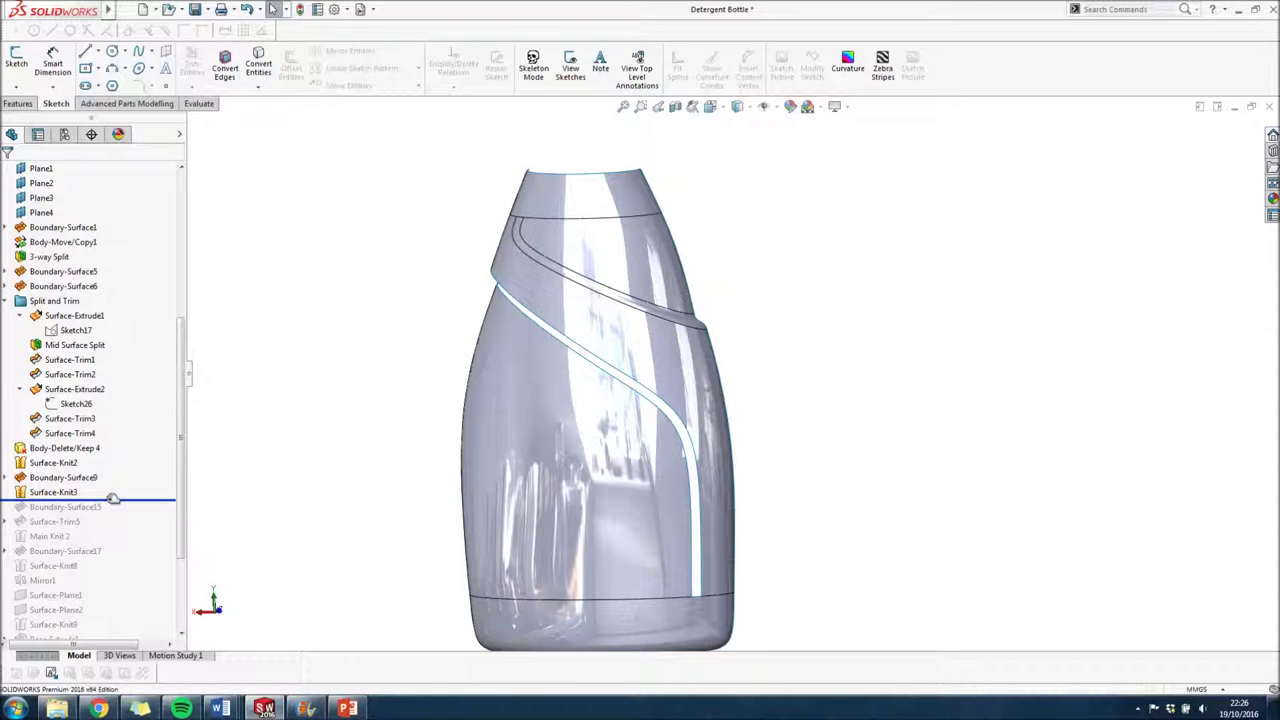
{"action": "left_click_drag", "start_coordinate": [113, 498], "coordinate": [110, 512]}
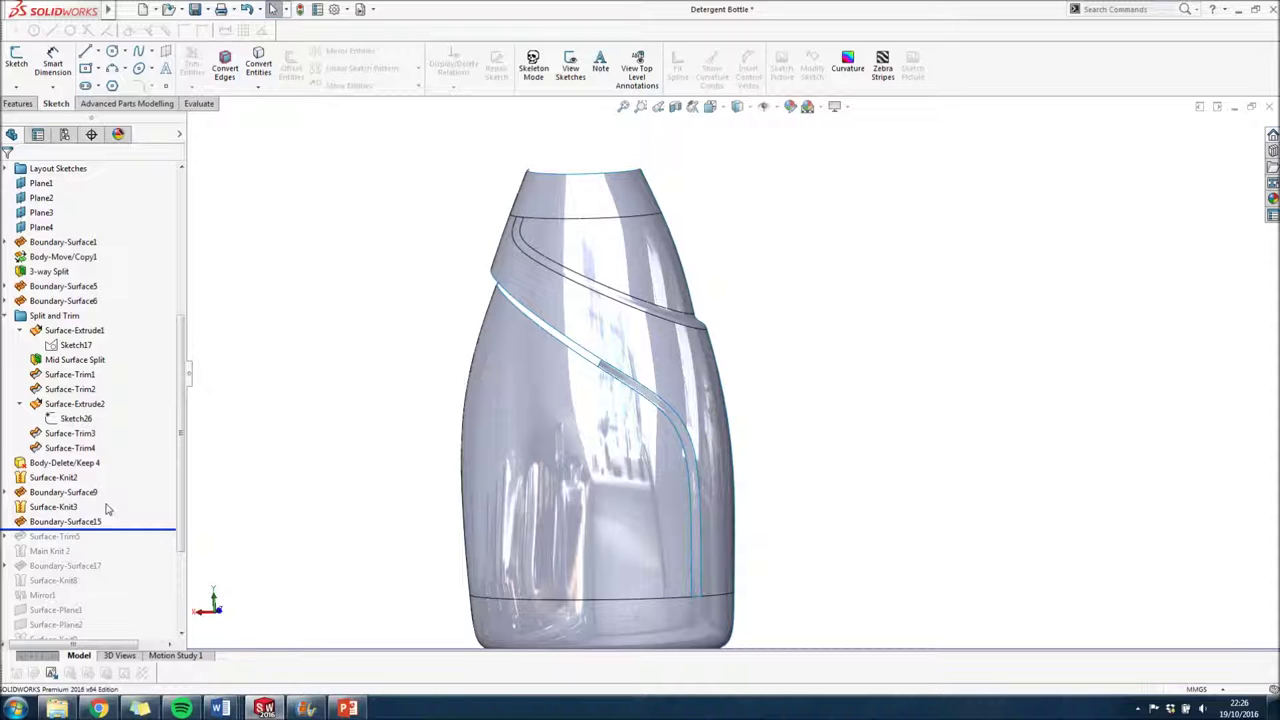
{"action": "left_click", "coordinate": [75, 522]}
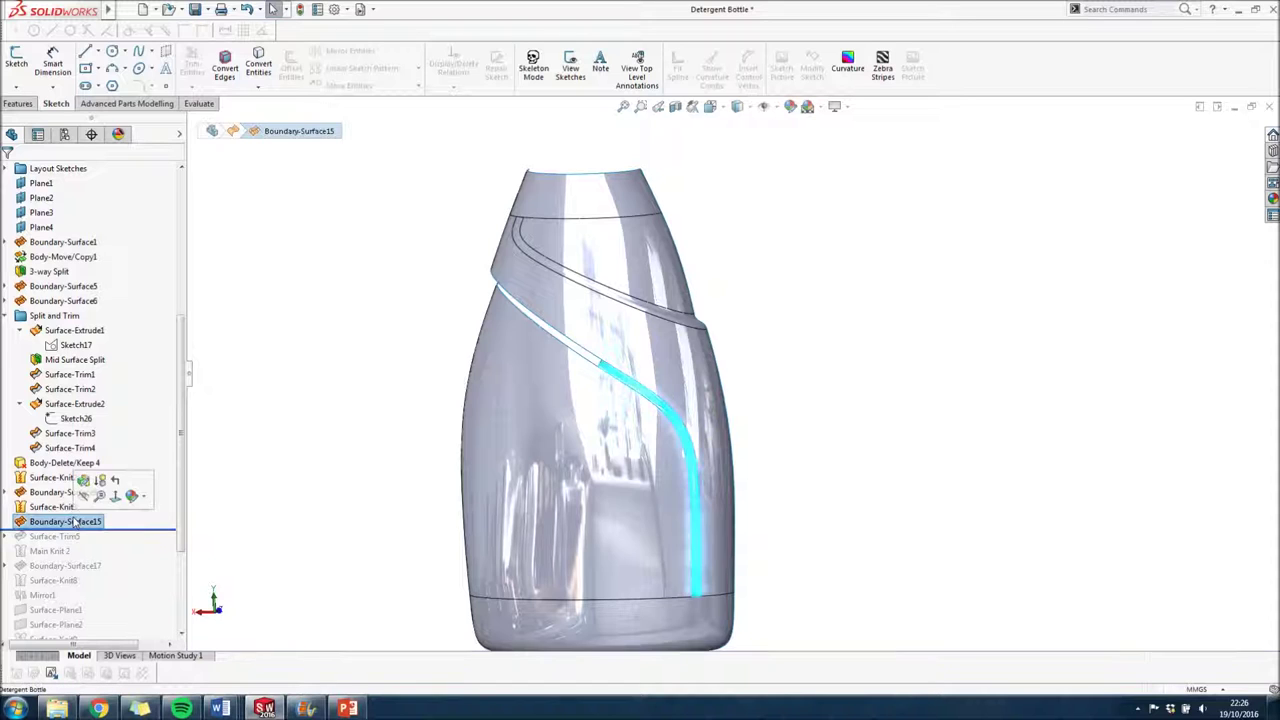
- Roll the history forward past Surface-Trim5 and Main Knit 2, examining the trimmed end of the lower gap surface
{"action": "left_click_drag", "start_coordinate": [145, 531], "coordinate": [145, 545]}
{"action": "scroll", "coordinate": [643, 371], "scroll_direction": "down", "scroll_amount": 5}
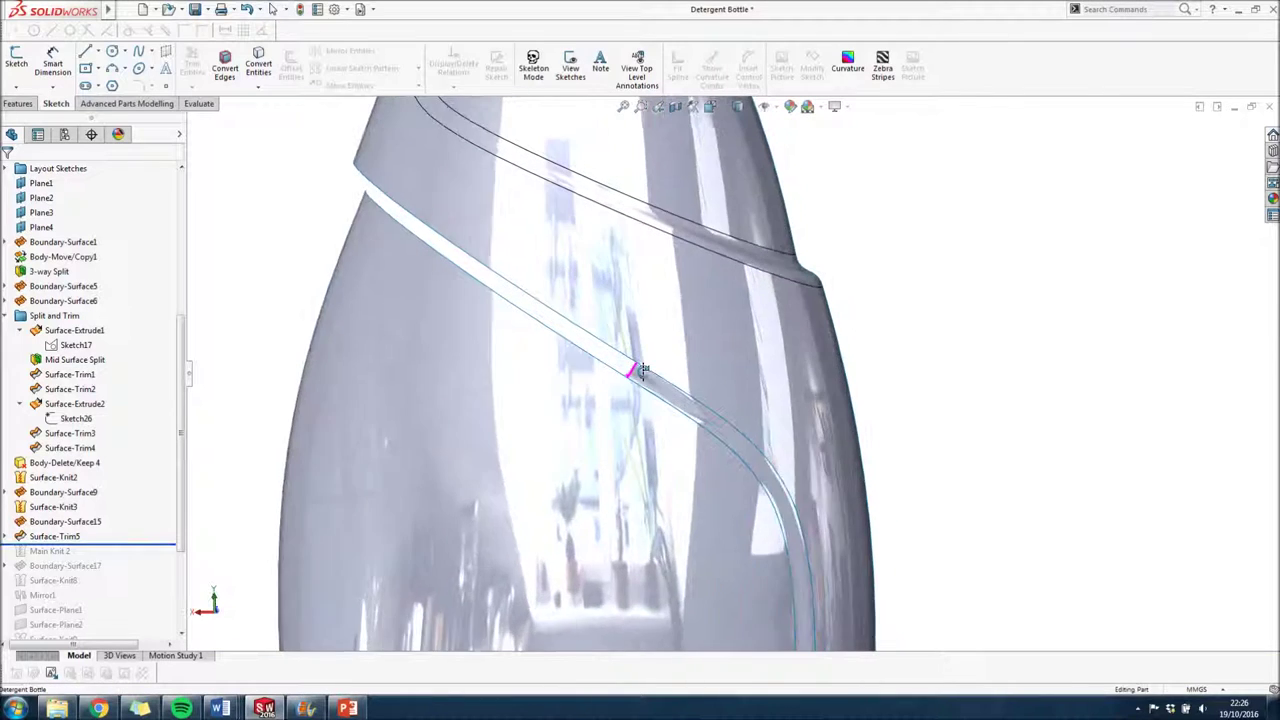
{"action": "scroll", "coordinate": [643, 371], "scroll_direction": "up", "scroll_amount": 5}
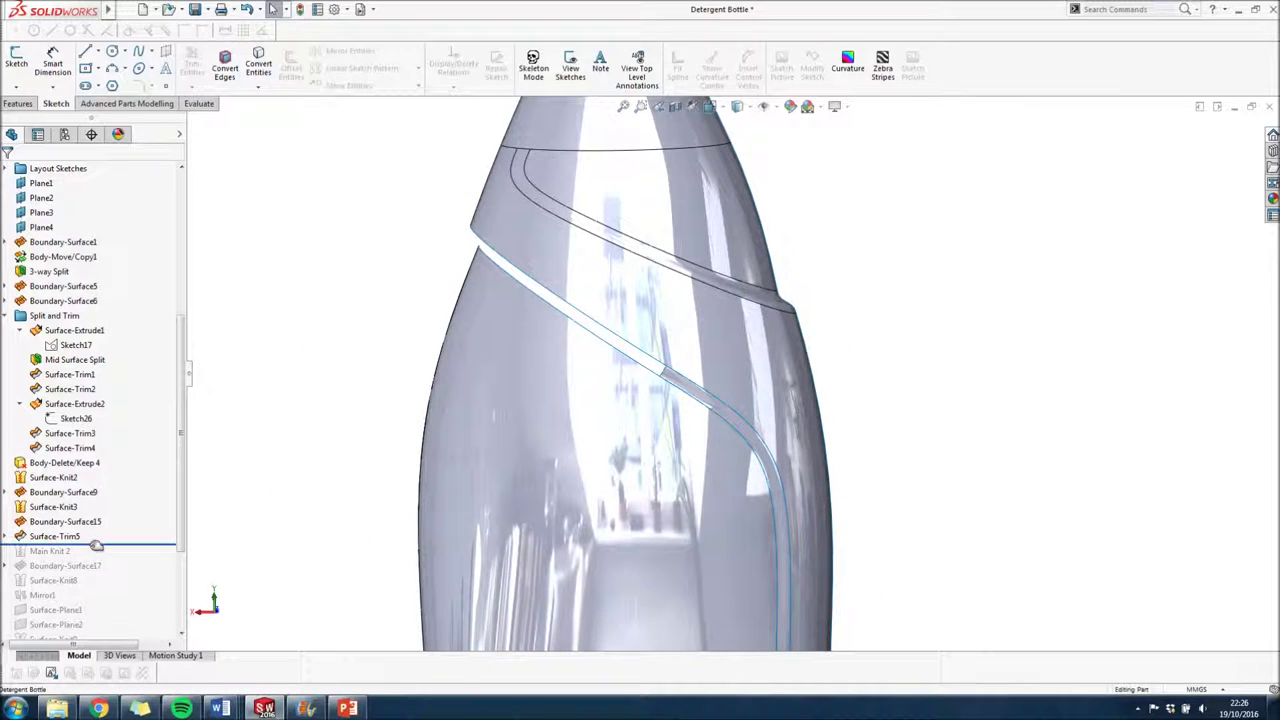
{"action": "left_click_drag", "start_coordinate": [96, 545], "coordinate": [97, 556]}
{"action": "scroll", "coordinate": [614, 437], "scroll_direction": "up", "scroll_amount": 3}
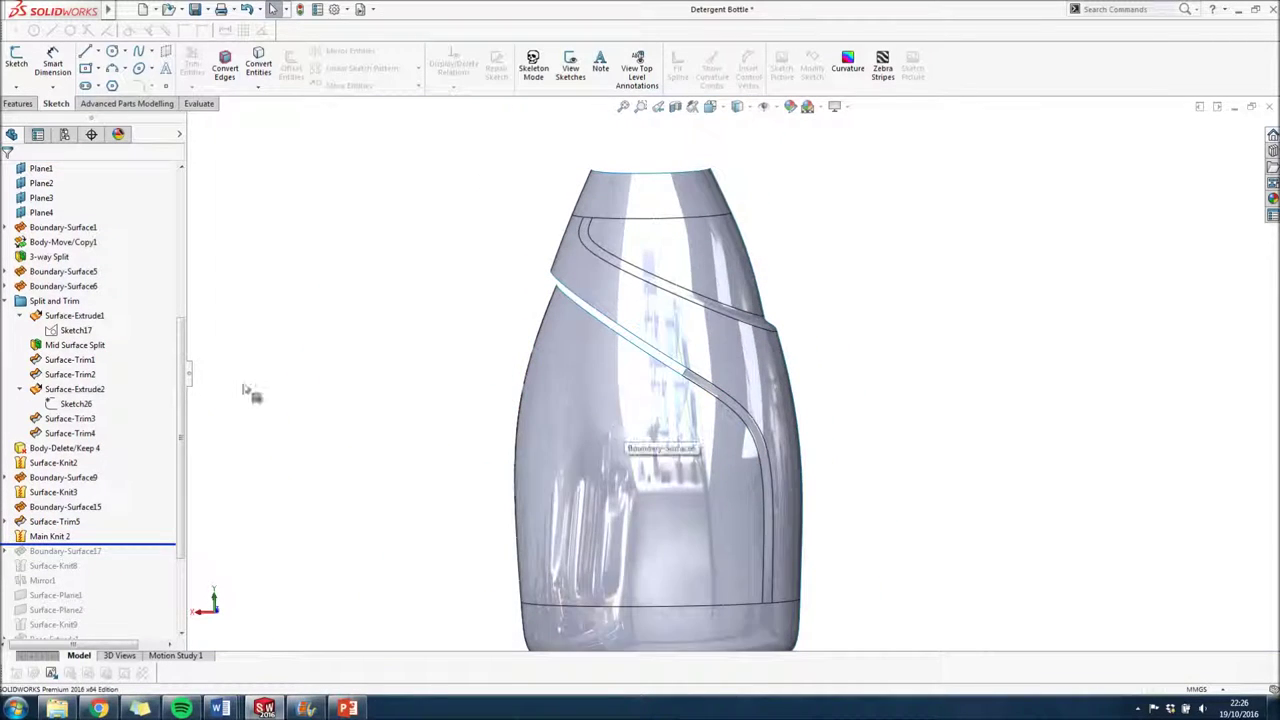
- Roll the history forward past Boundary-Surface17 and Surface-Knit8, examining the surface that fills the rest of the lower gap
{"action": "left_click_drag", "start_coordinate": [120, 544], "coordinate": [113, 558]}
{"action": "scroll", "coordinate": [551, 303], "scroll_direction": "down", "scroll_amount": 3}
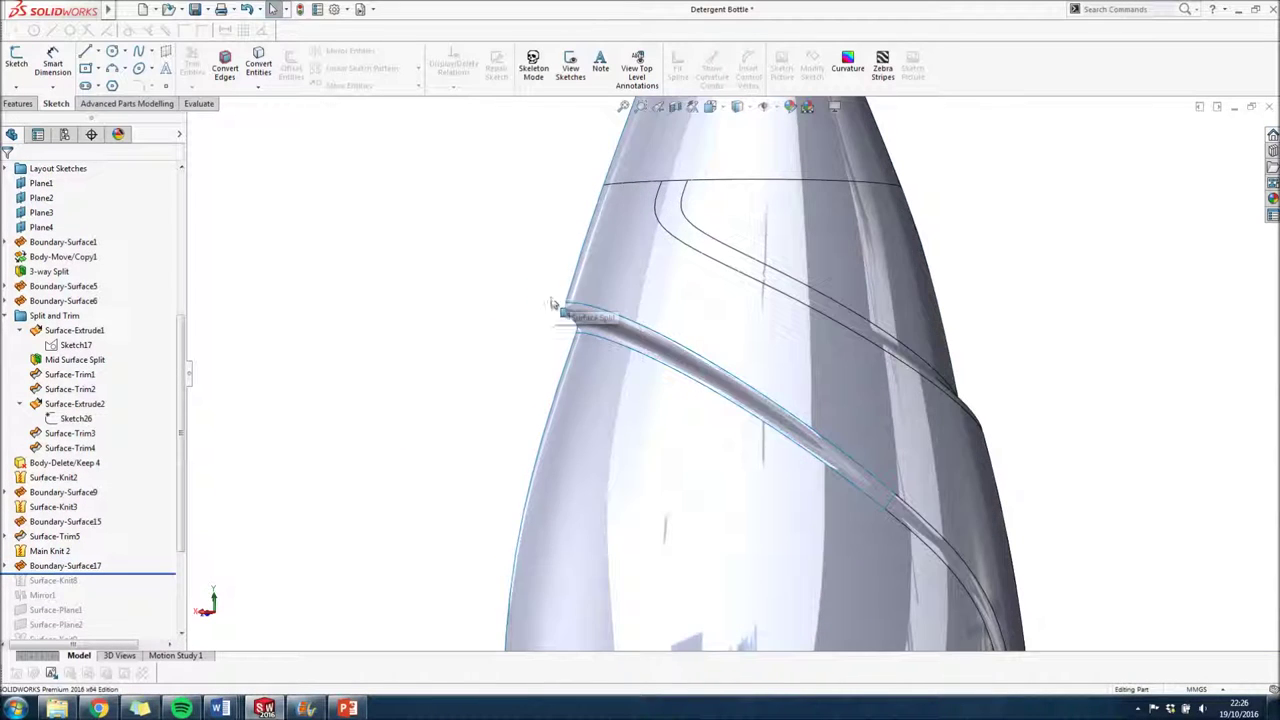
{"action": "scroll", "coordinate": [750, 365], "scroll_direction": "up", "scroll_amount": 5}
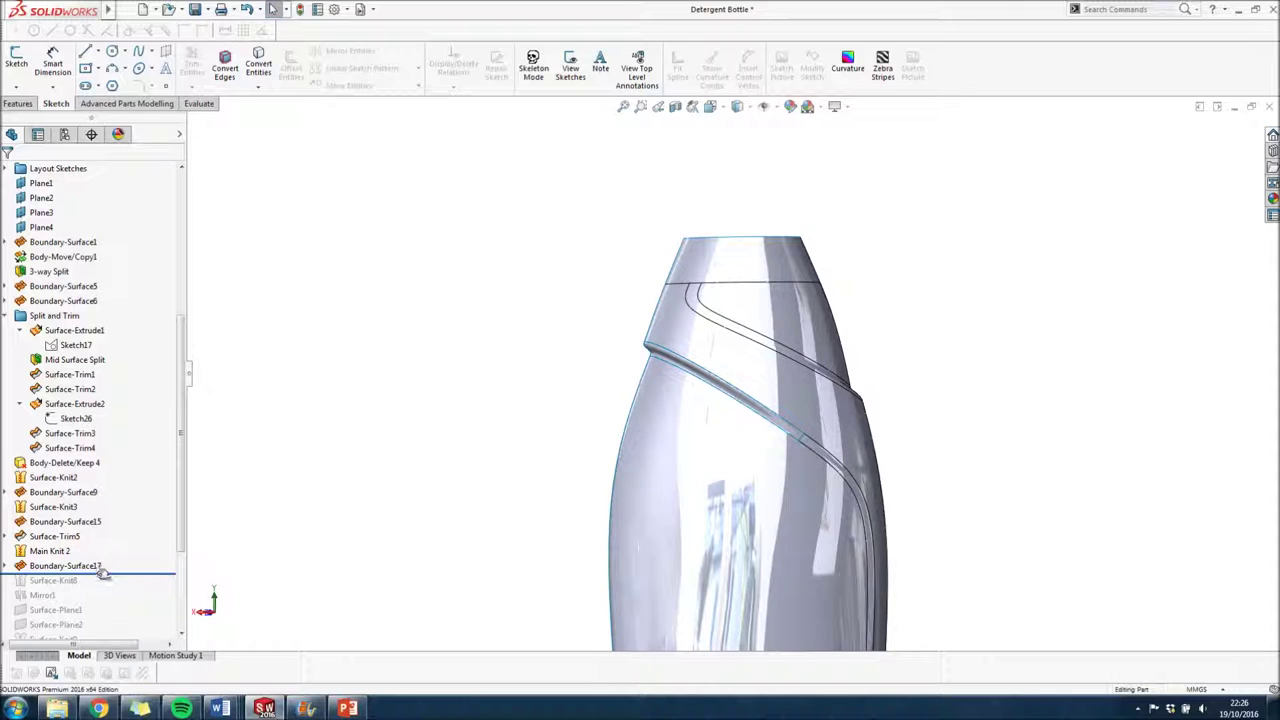
{"action": "left_click_drag", "start_coordinate": [104, 573], "coordinate": [108, 588]}
{"action": "middle_click_drag", "start_coordinate": [903, 321], "coordinate": [835, 347]}
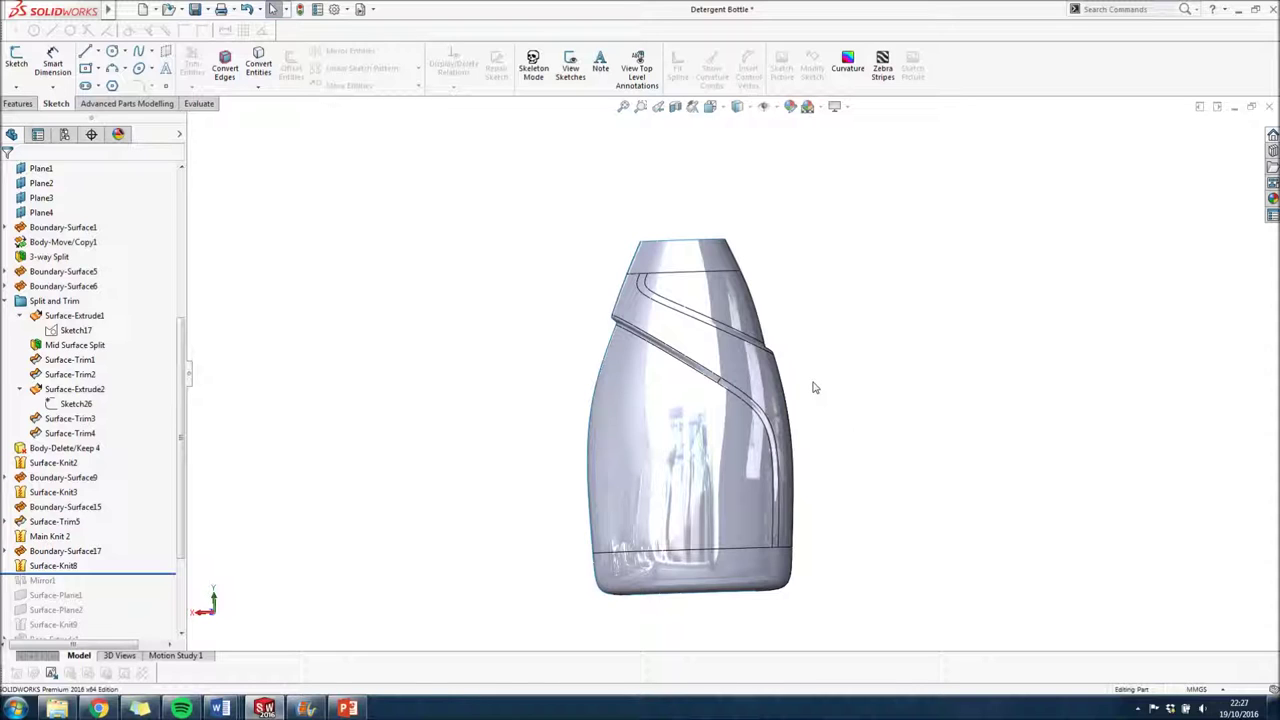
- Set the display to Tangent Edges Removed and examine how the two diagonal creases fade into the knitted bottle surface
{"action": "mouse_move", "coordinate": [108, 9]}
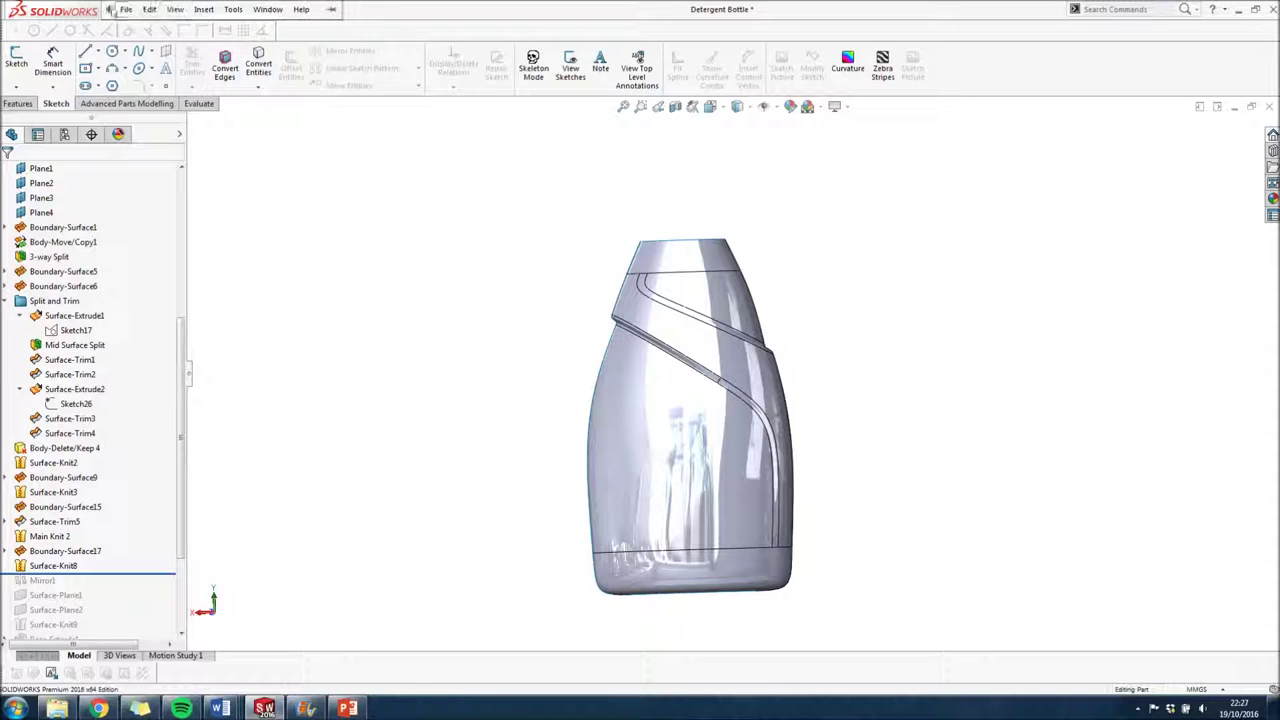
{"action": "left_click", "coordinate": [175, 9]}
{"action": "mouse_move", "coordinate": [200, 69]}
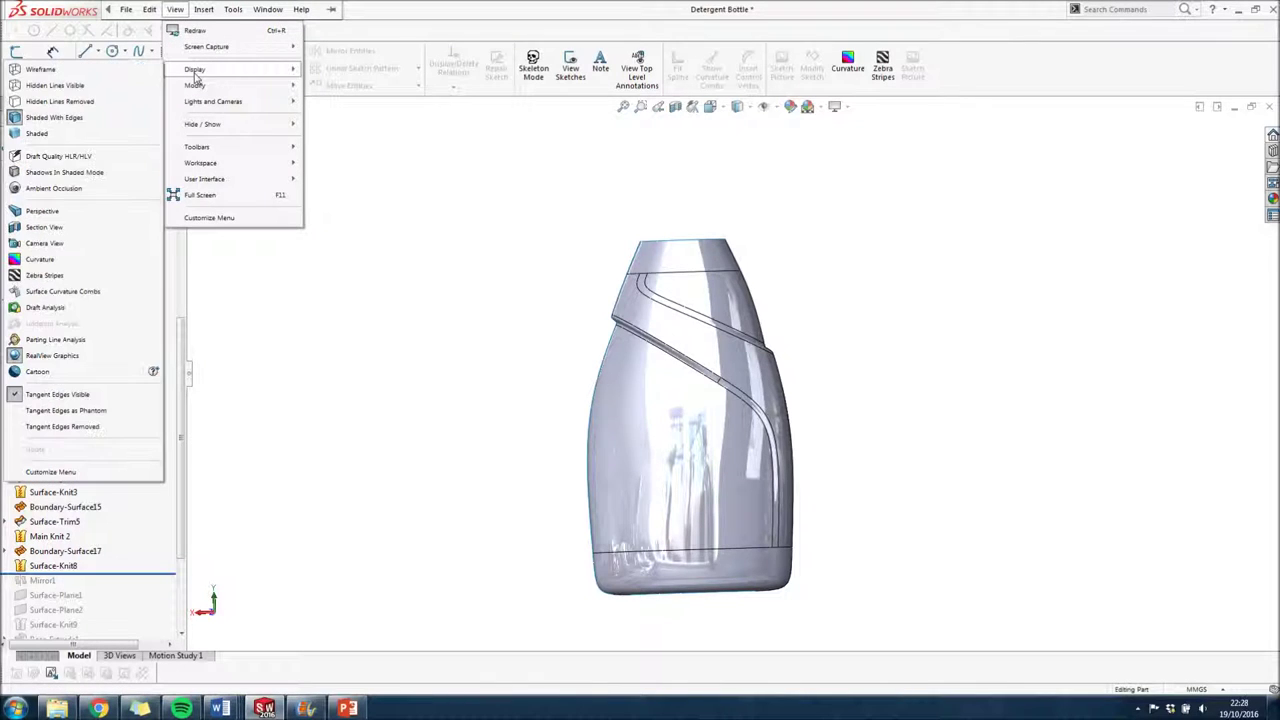
{"action": "left_click", "coordinate": [88, 426]}
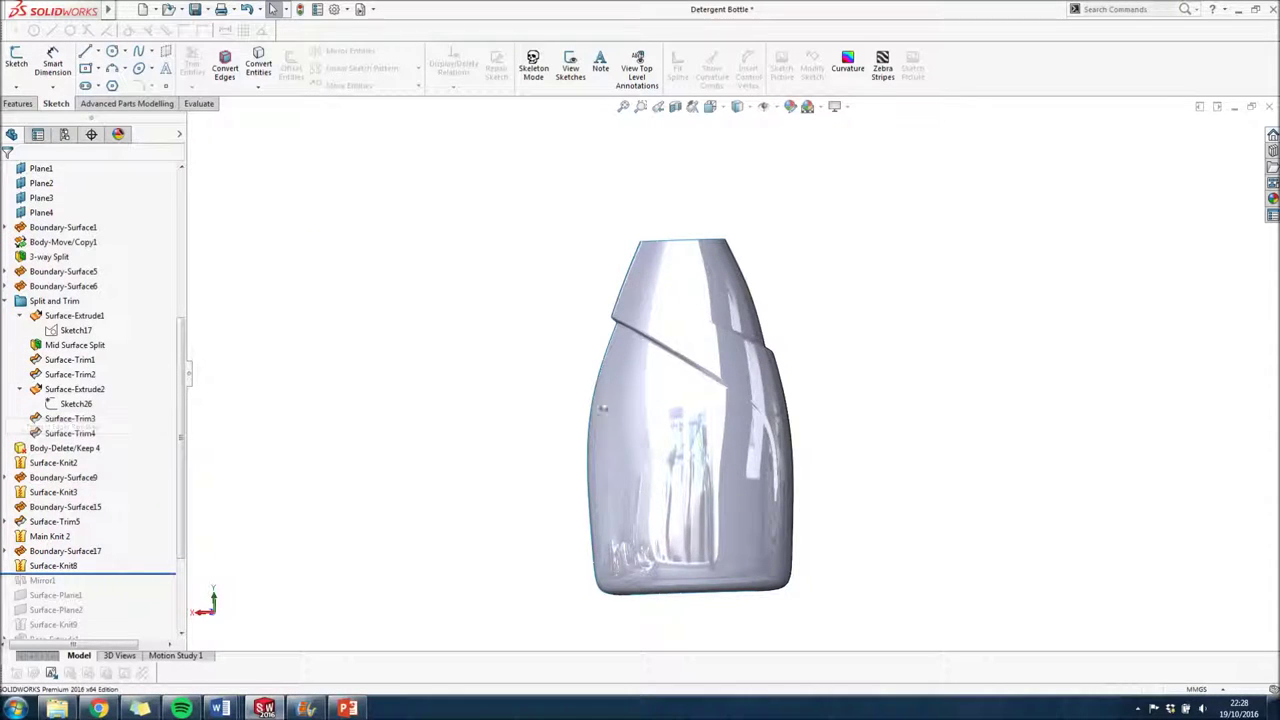
{"action": "scroll", "coordinate": [836, 399], "scroll_direction": "down", "scroll_amount": 3}
{"action": "scroll", "coordinate": [823, 374], "scroll_direction": "up", "scroll_amount": 3}
{"action": "middle_click_drag", "start_coordinate": [809, 374], "coordinate": [703, 342]}
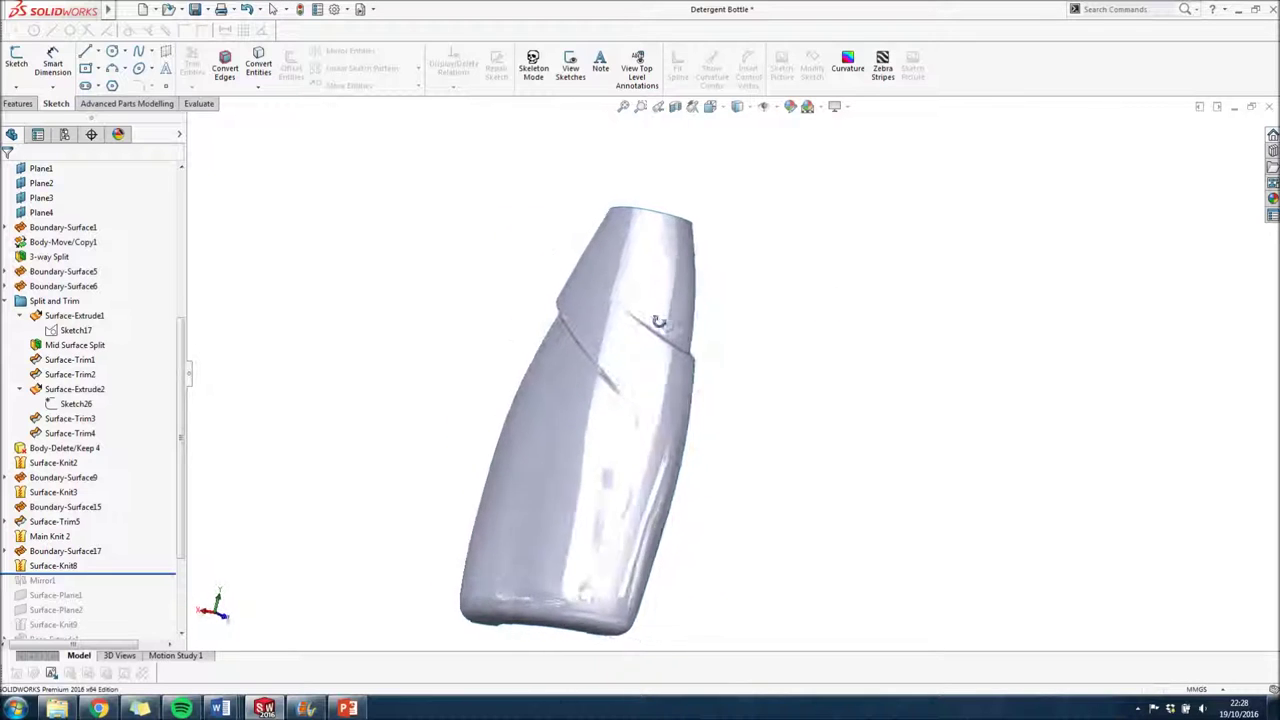
- Examine the knitted bottle surface from several angles, from the diagonal creases down to the base
{"action": "middle_click_drag", "start_coordinate": [659, 321], "coordinate": [737, 294]}
{"action": "scroll", "coordinate": [737, 294], "scroll_direction": "up", "scroll_amount": 3}
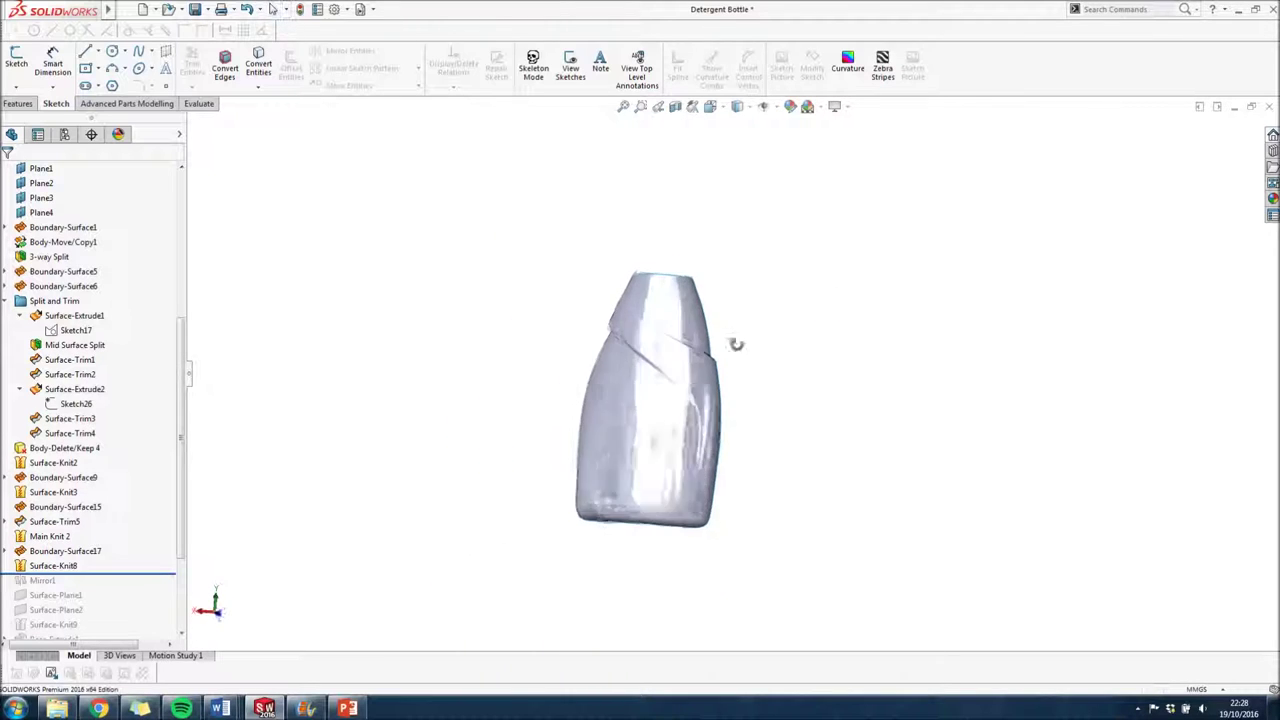
{"action": "middle_click_drag", "start_coordinate": [735, 344], "coordinate": [725, 360]}
{"action": "scroll", "coordinate": [725, 360], "scroll_direction": "down", "scroll_amount": 3}
{"action": "scroll", "coordinate": [743, 409], "scroll_direction": "up", "scroll_amount": 3}
{"action": "middle_click_drag", "start_coordinate": [774, 520], "coordinate": [746, 400]}
{"action": "scroll", "coordinate": [737, 426], "scroll_direction": "down", "scroll_amount": 3}
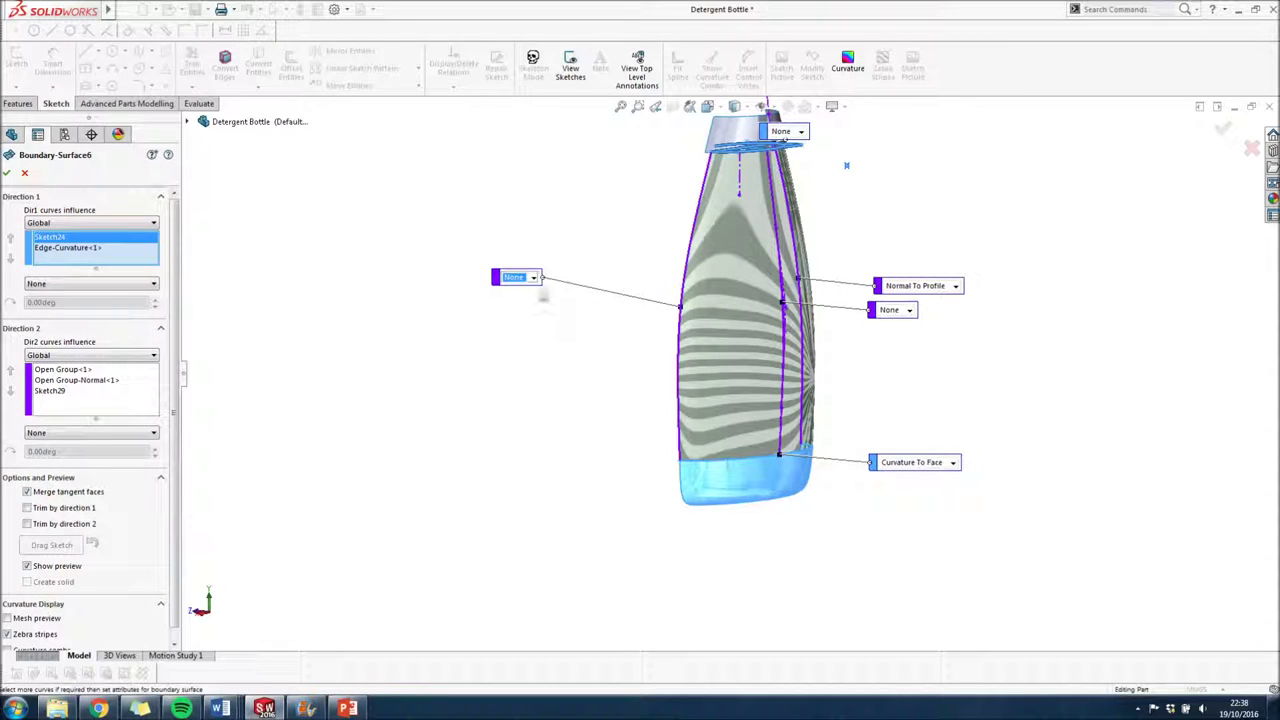
- Keep the Direction 2 curve Open Group<1> of Boundary-Surface6 at tangency None and accept the surface
{"action": "left_click", "coordinate": [533, 278]}
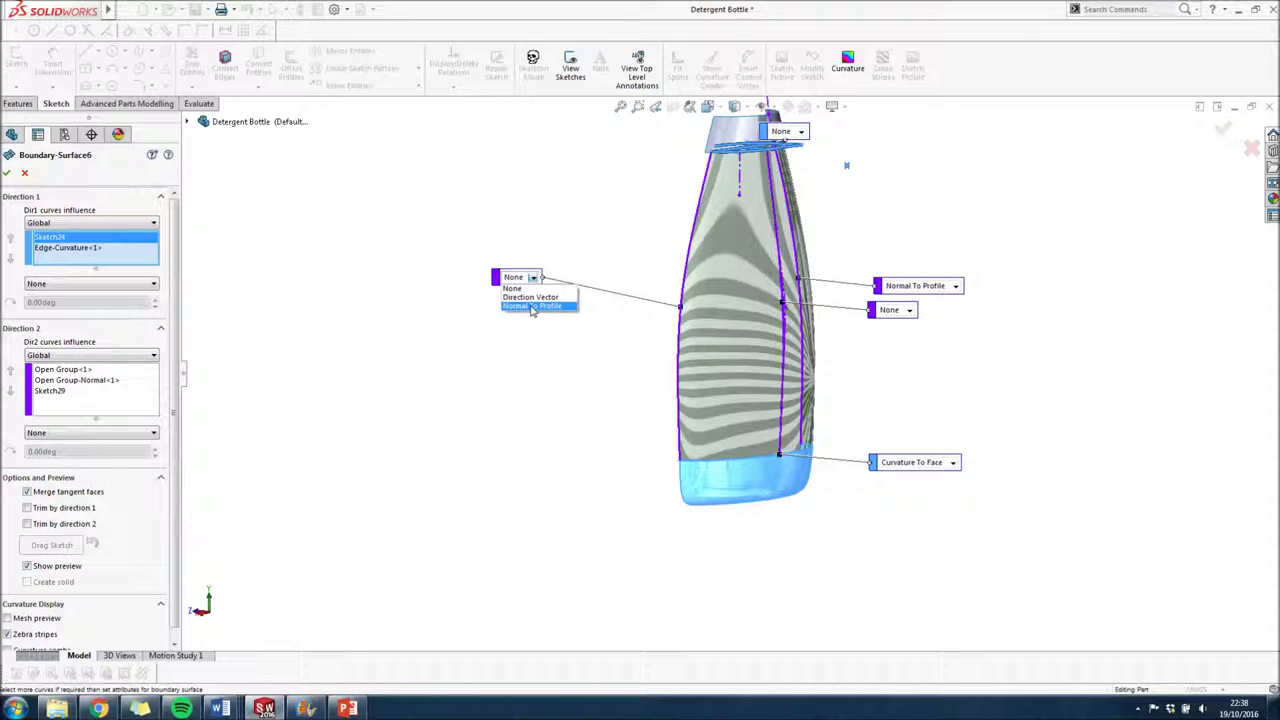
{"action": "left_click", "coordinate": [524, 289]}
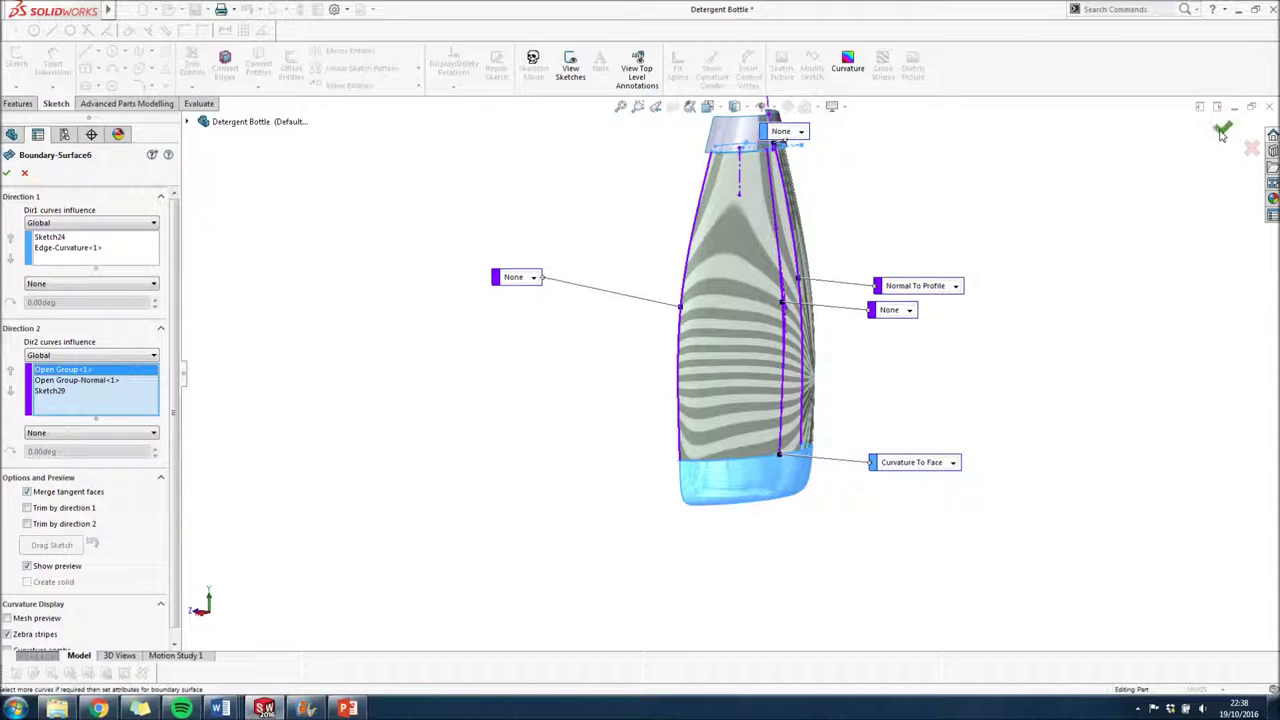
{"action": "left_click", "coordinate": [1222, 130]}
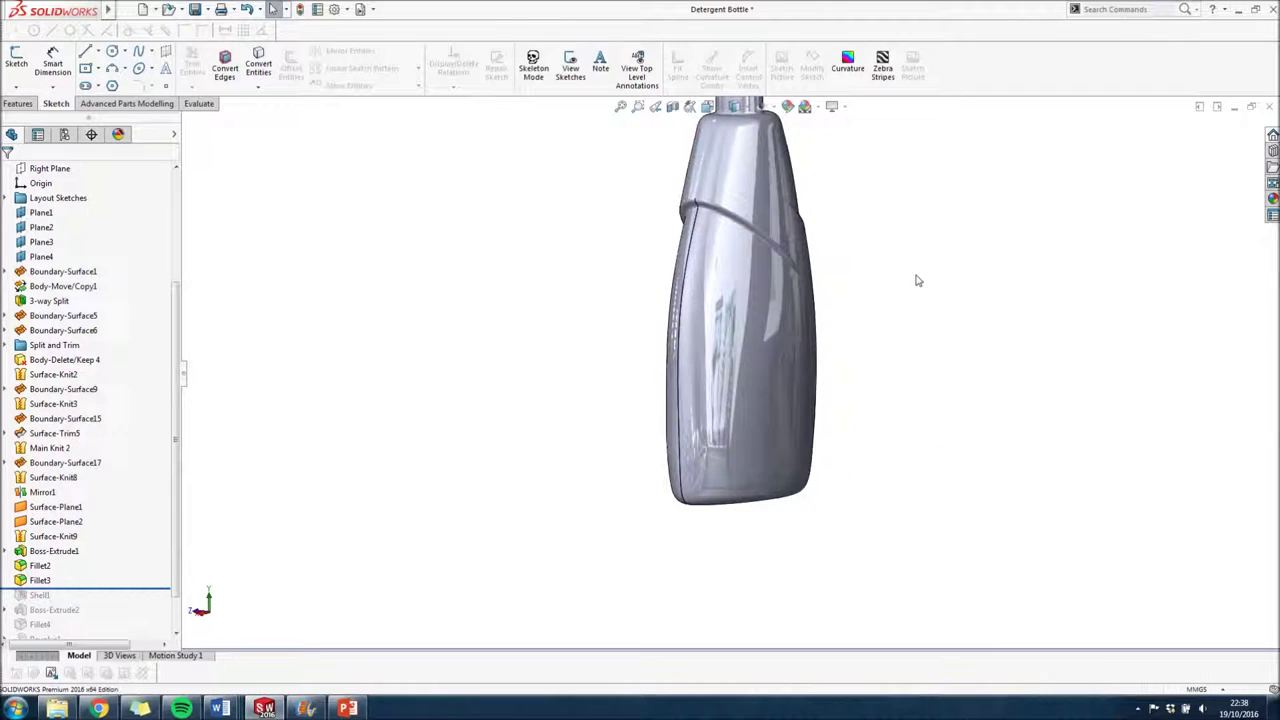
- Display the curvature colours on the bottle to examine its side seam, turn them off and inspect the shaded body
{"action": "mouse_move", "coordinate": [918, 281]}
{"action": "middle_mouse_down"}
{"action": "mouse_move", "coordinate": [666, 351]}
{"action": "mouse_move", "coordinate": [657, 392]}
{"action": "middle_mouse_up"}
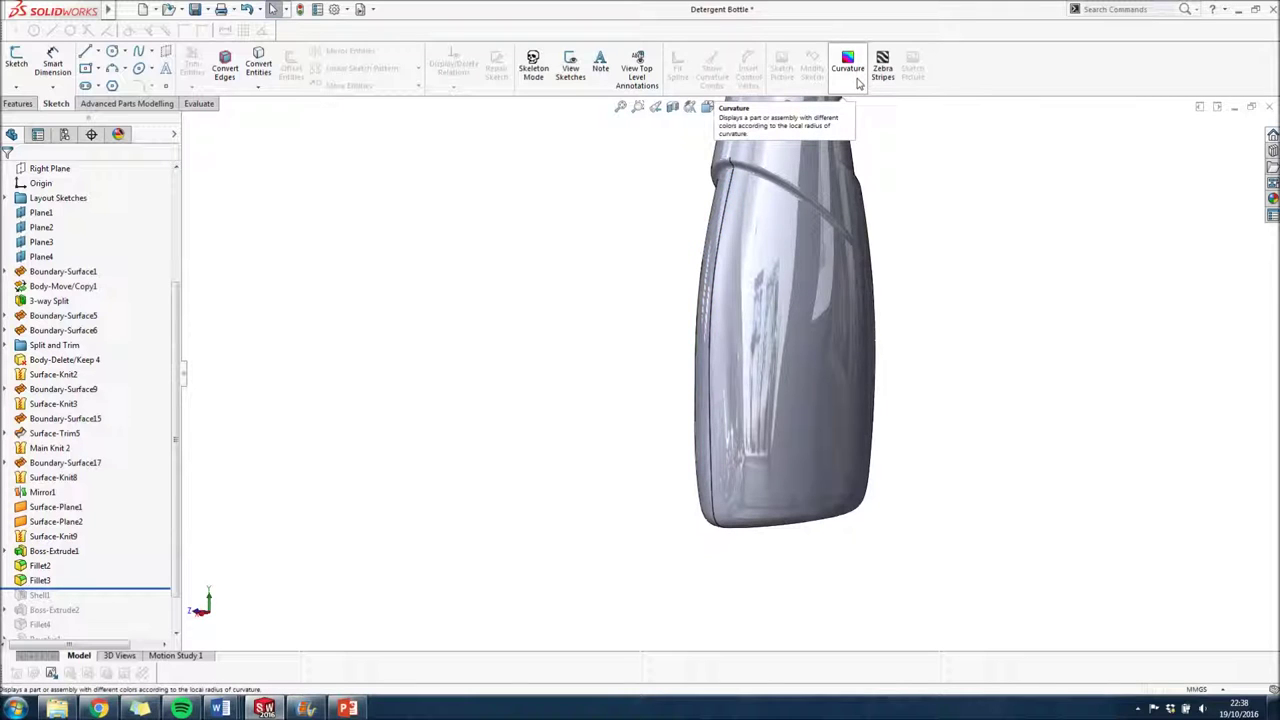
{"action": "left_click", "coordinate": [858, 84]}
{"action": "middle_click_drag", "start_coordinate": [905, 262], "coordinate": [948, 314]}
{"action": "mouse_move", "coordinate": [706, 366]}
{"action": "middle_mouse_down"}
{"action": "mouse_move", "coordinate": [706, 398]}
{"action": "mouse_move", "coordinate": [683, 374]}
{"action": "middle_mouse_up"}
{"action": "left_click", "coordinate": [847, 62]}
{"action": "mouse_move", "coordinate": [840, 250]}
{"action": "middle_mouse_down"}
{"action": "mouse_move", "coordinate": [866, 280]}
{"action": "mouse_move", "coordinate": [785, 440]}
{"action": "mouse_move", "coordinate": [740, 445]}
{"action": "mouse_move", "coordinate": [762, 530]}
{"action": "mouse_move", "coordinate": [750, 532]}
{"action": "mouse_move", "coordinate": [760, 470]}
{"action": "middle_mouse_up"}
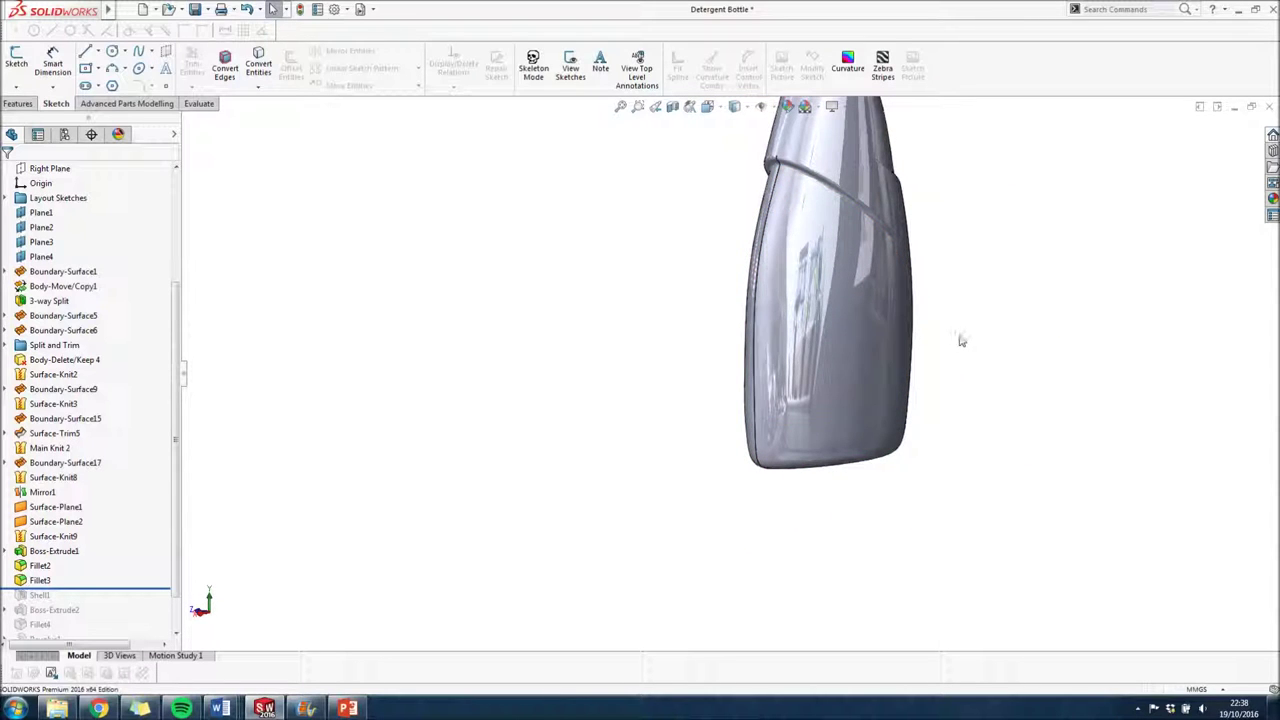
{"action": "scroll", "coordinate": [929, 229], "scroll_direction": "up", "scroll_amount": 2}
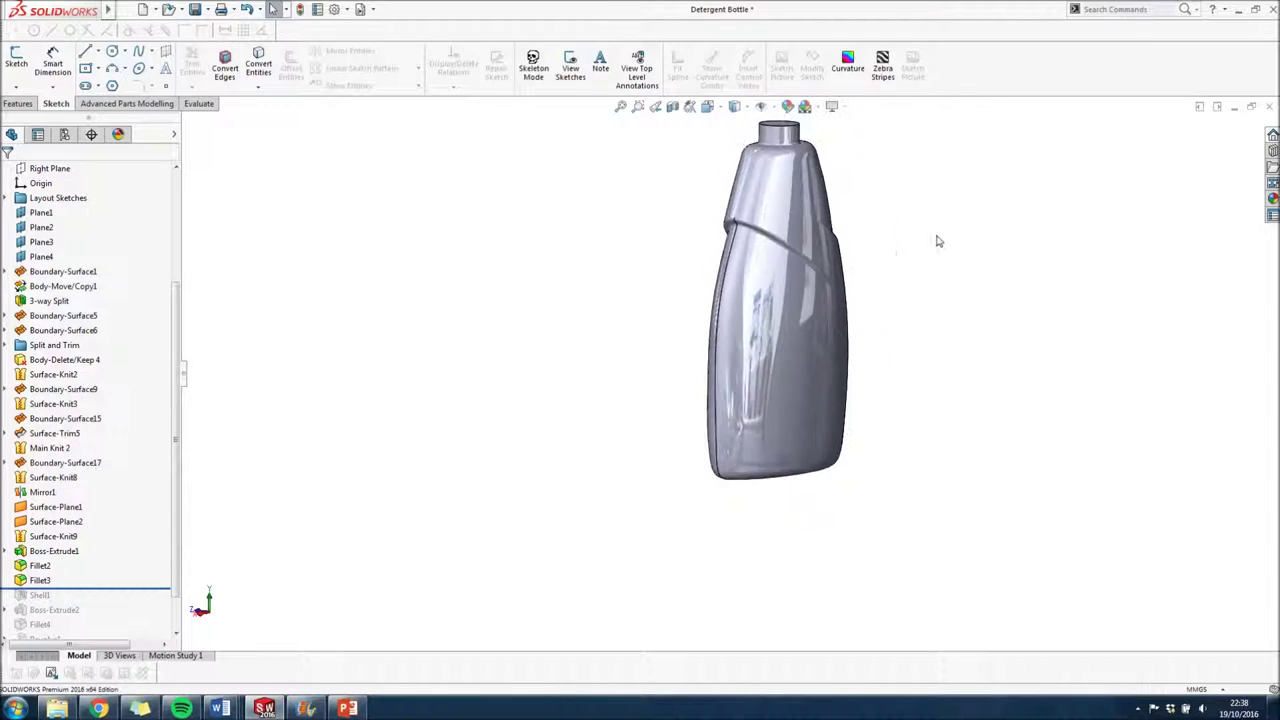
{"action": "mouse_move", "coordinate": [938, 241]}
{"action": "middle_mouse_down"}
{"action": "mouse_move", "coordinate": [911, 249]}
{"action": "mouse_move", "coordinate": [929, 256]}
{"action": "middle_mouse_up"}
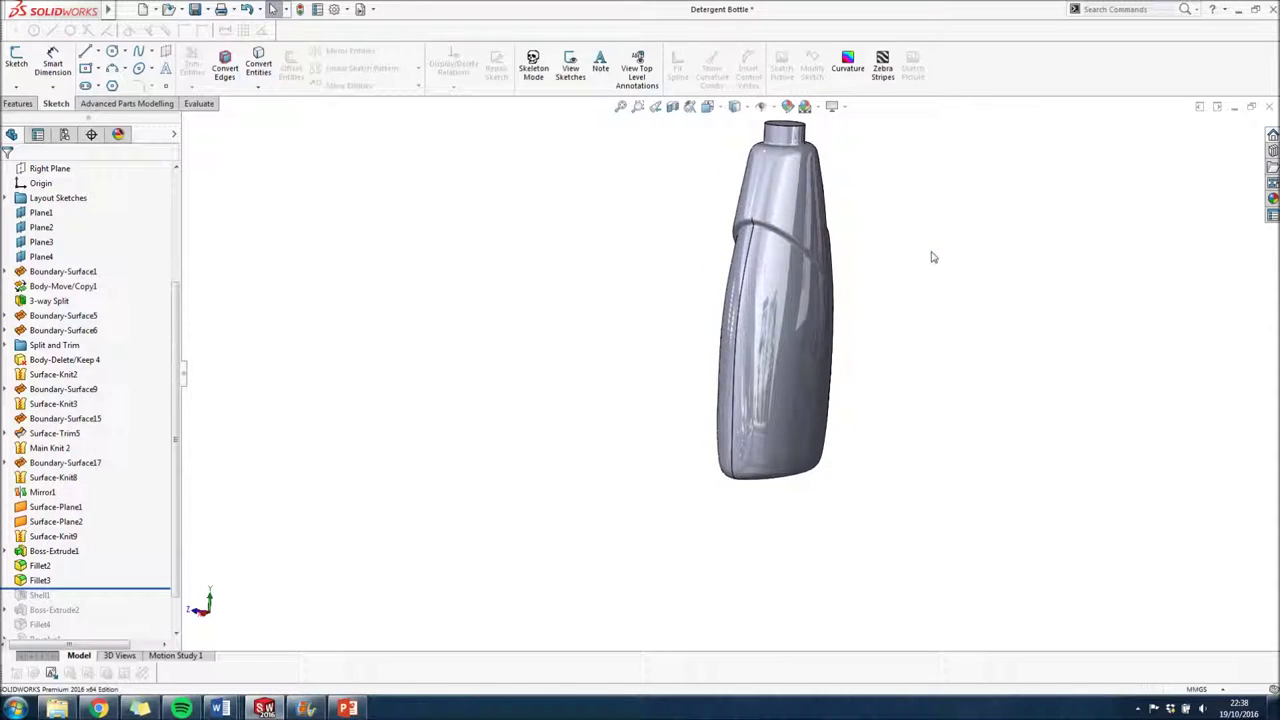